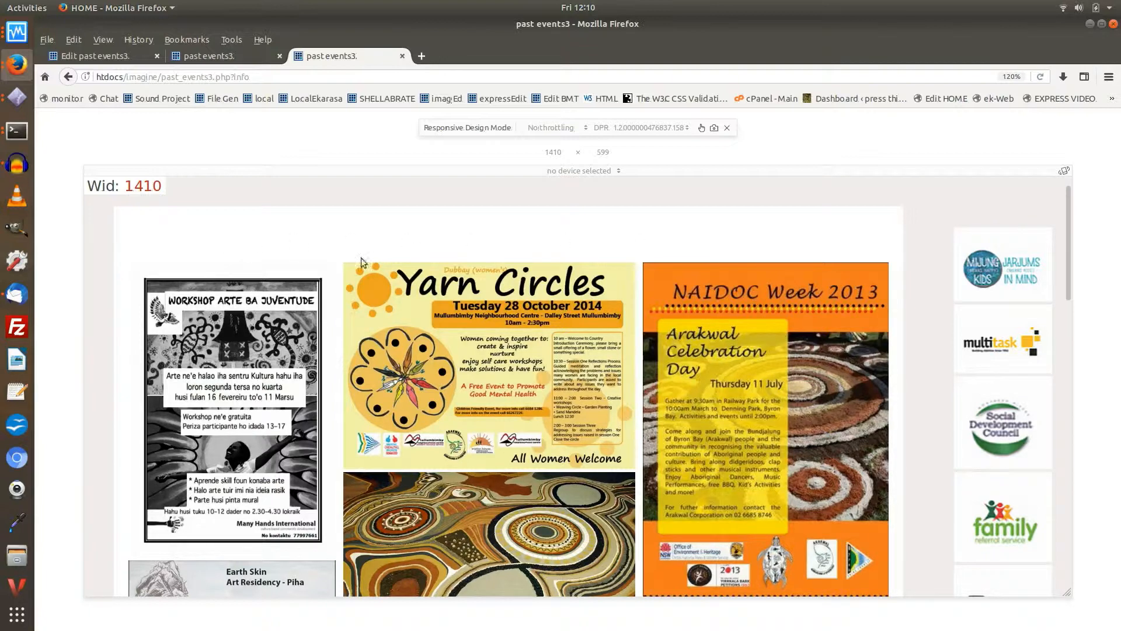
Step: Examine the posts and sponsor logos at a responsive preview width of 720 px, and widen the preview to 1340 px
{"action": "left_click_drag", "start_coordinate": [1074, 430], "coordinate": [828, 416]}
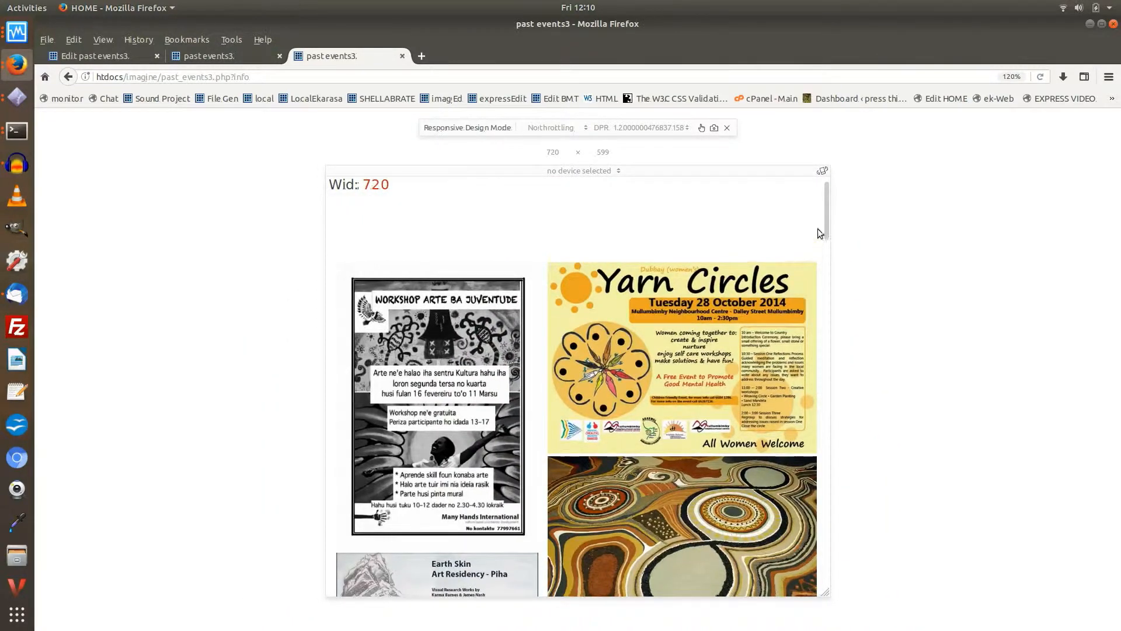
{"action": "left_click_drag", "start_coordinate": [826, 226], "coordinate": [822, 599]}
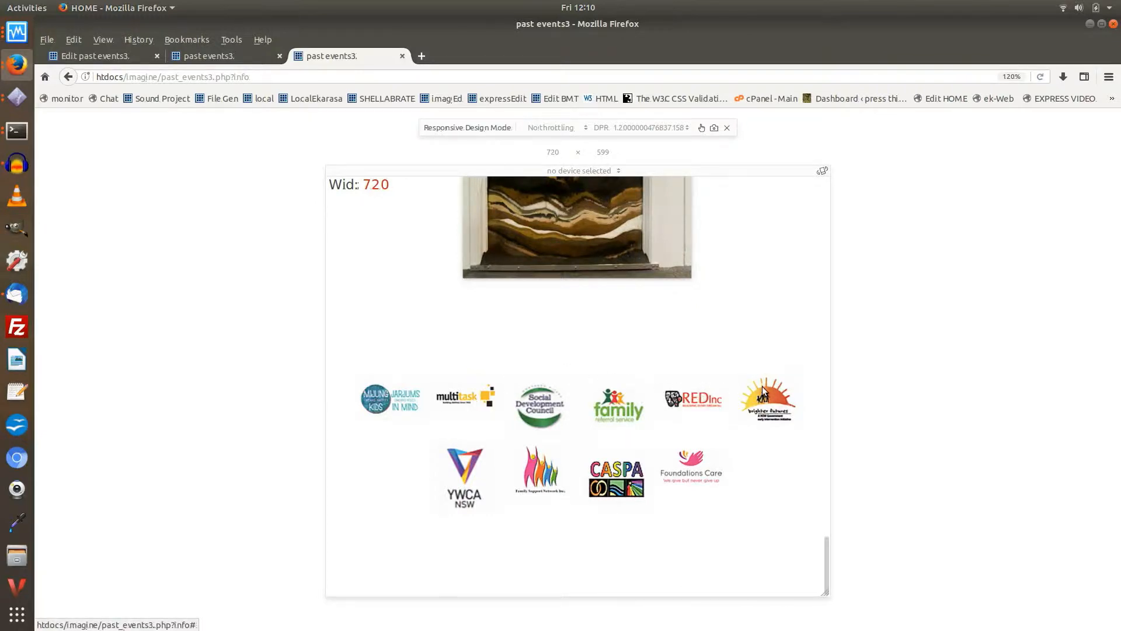
{"action": "scroll", "coordinate": [565, 338], "scroll_direction": "up", "scroll_amount": 10}
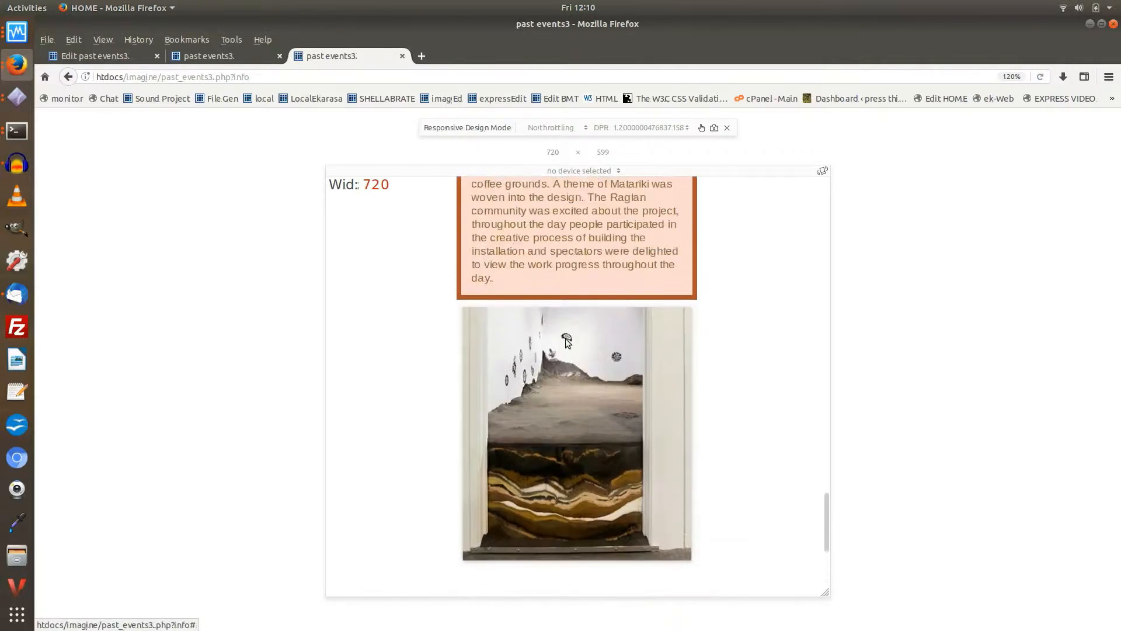
{"action": "scroll", "coordinate": [566, 339], "scroll_direction": "up", "scroll_amount": 12}
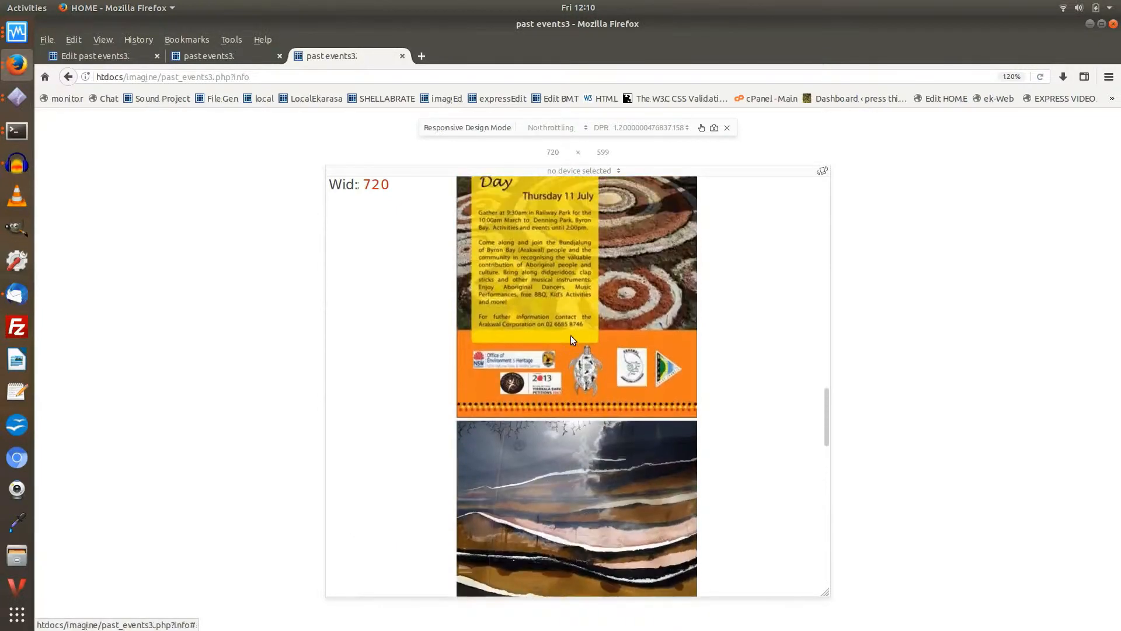
{"action": "scroll", "coordinate": [571, 333], "scroll_direction": "up", "scroll_amount": 4}
{"action": "scroll", "coordinate": [573, 332], "scroll_direction": "down", "scroll_amount": 3}
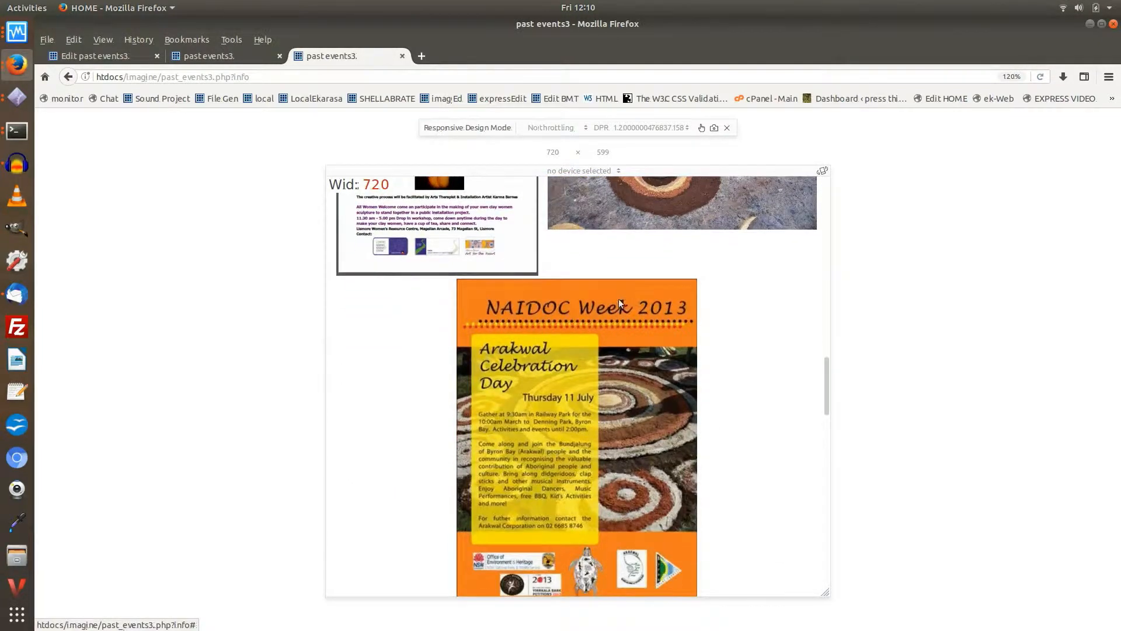
{"action": "scroll", "coordinate": [594, 371], "scroll_direction": "down", "scroll_amount": 6}
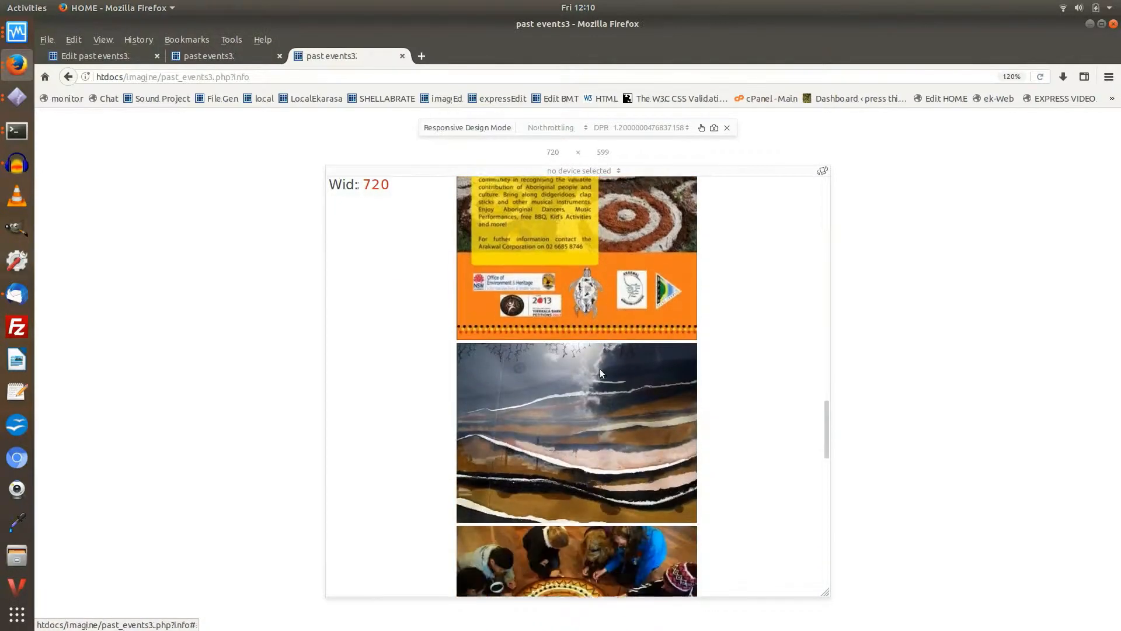
{"action": "scroll", "coordinate": [600, 371], "scroll_direction": "down", "scroll_amount": 2}
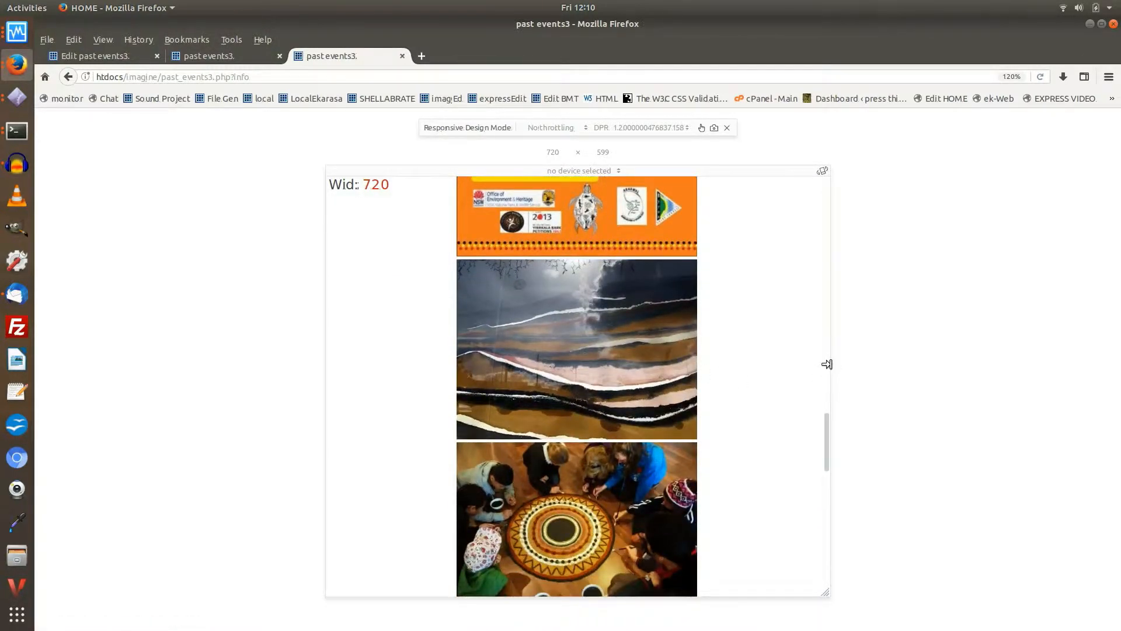
{"action": "left_click_drag", "start_coordinate": [827, 364], "coordinate": [1045, 390]}
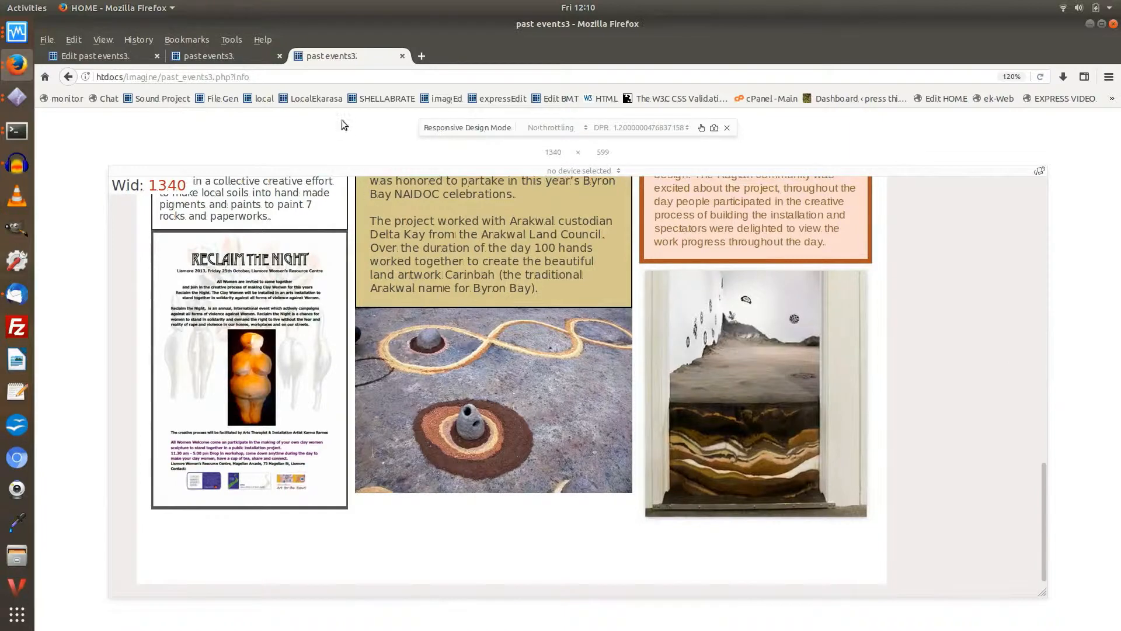
Step: In the past events3 page editor, open the width and float / RWD options for Column #7 (C144)
{"action": "left_click", "coordinate": [89, 57]}
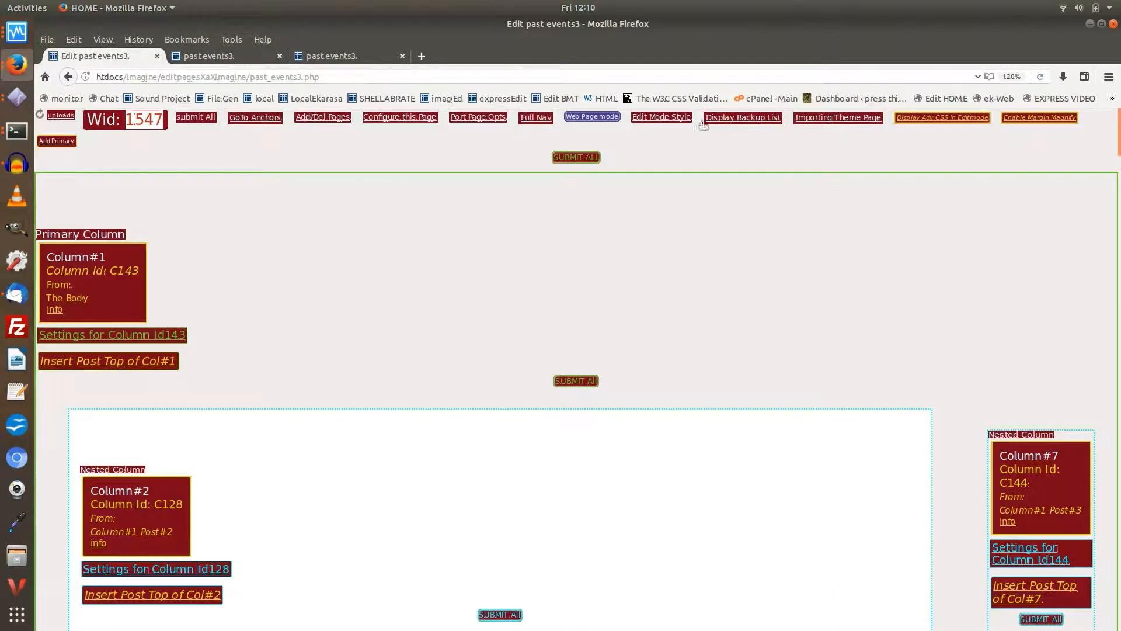
{"action": "scroll", "coordinate": [988, 207], "scroll_direction": "down", "scroll_amount": 5}
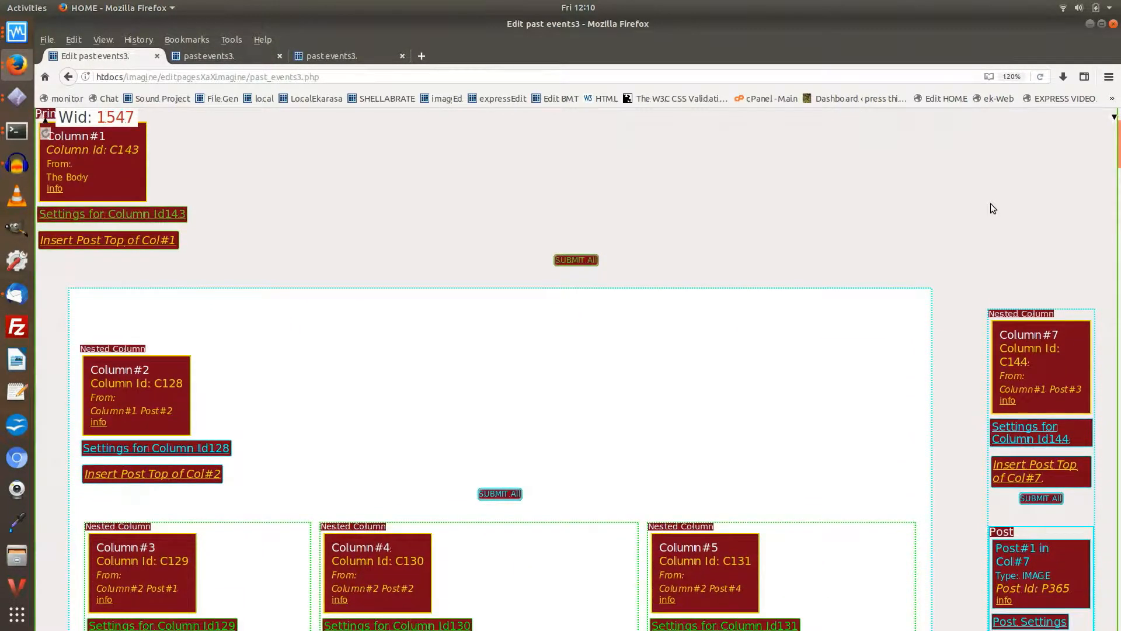
{"action": "scroll", "coordinate": [990, 204], "scroll_direction": "down", "scroll_amount": 4}
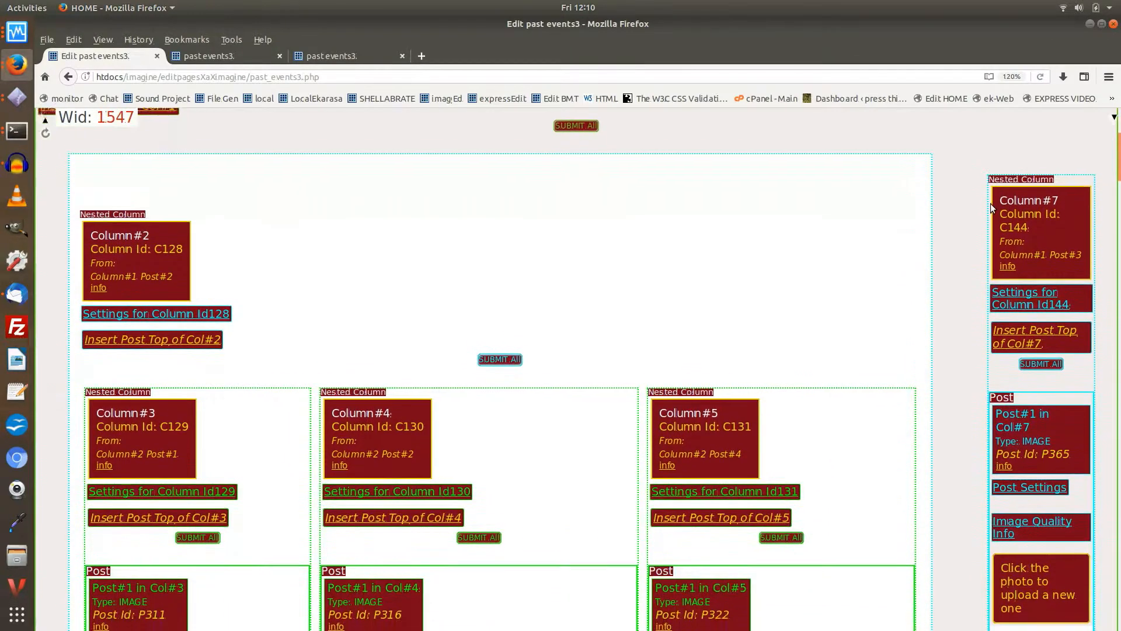
{"action": "scroll", "coordinate": [990, 202], "scroll_direction": "down", "scroll_amount": 1}
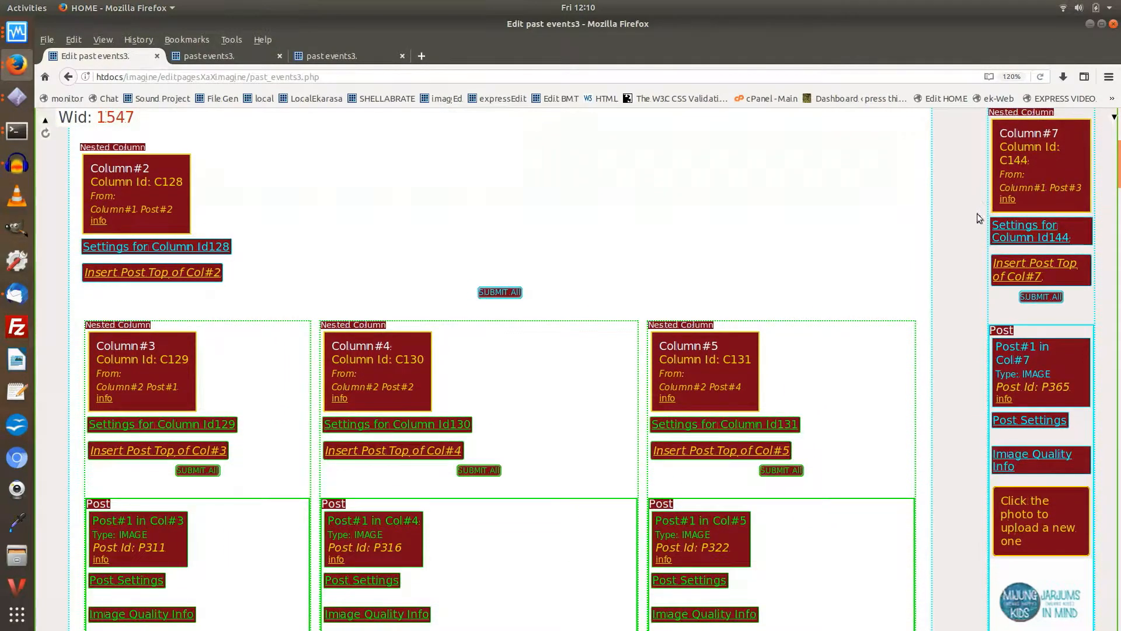
{"action": "scroll", "coordinate": [949, 215], "scroll_direction": "up", "scroll_amount": 2}
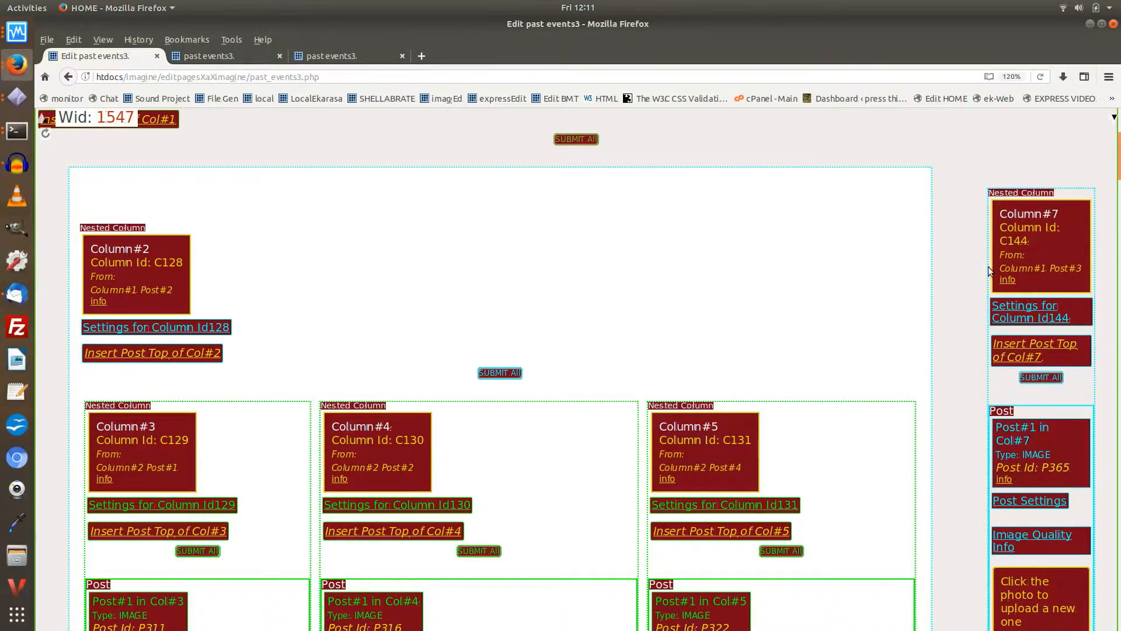
{"action": "left_click", "coordinate": [1026, 313]}
{"action": "scroll", "coordinate": [1010, 286], "scroll_direction": "down", "scroll_amount": 2}
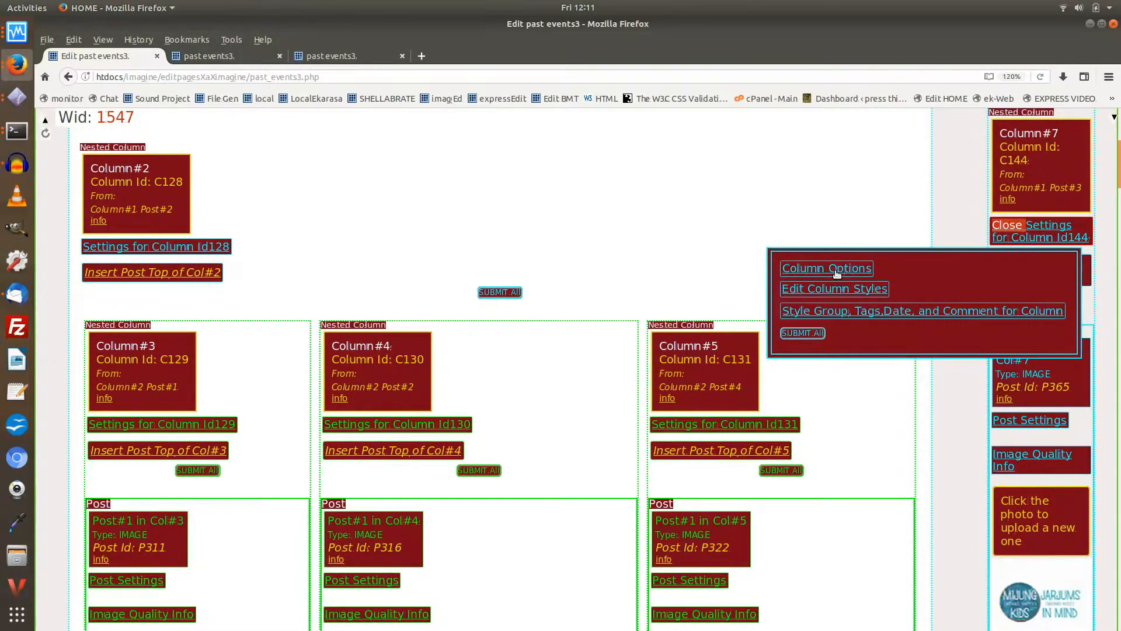
{"action": "left_click", "coordinate": [838, 274]}
{"action": "left_click", "coordinate": [832, 395]}
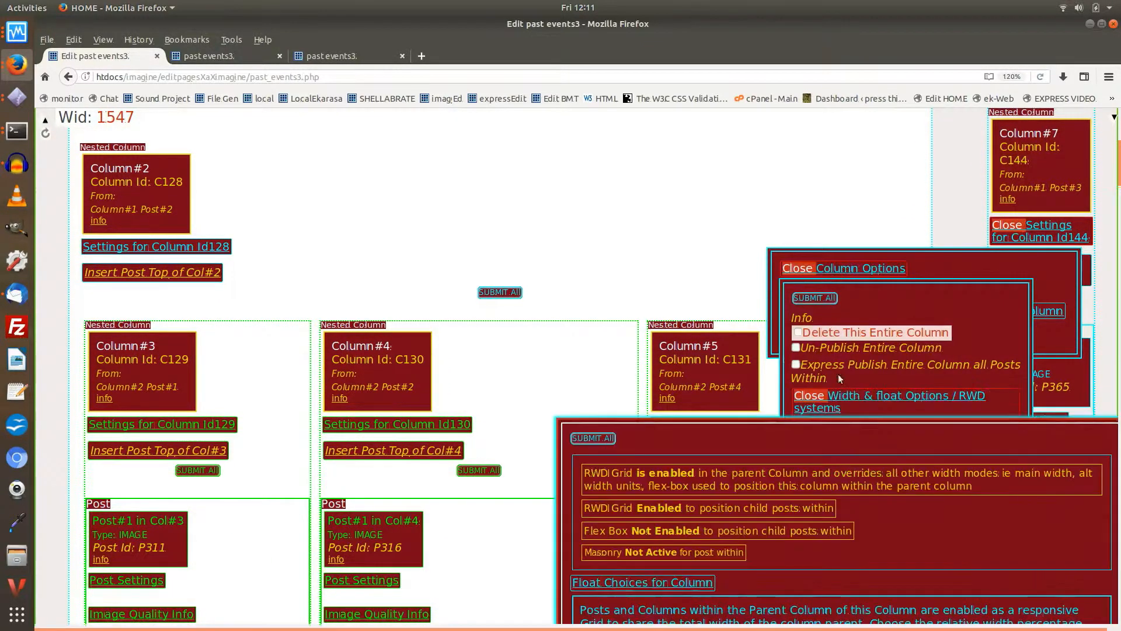
Step: Review the grid width choices available for Column #7 at the 1600px breakpoint
{"action": "scroll", "coordinate": [853, 374], "scroll_direction": "down", "scroll_amount": 4}
{"action": "scroll", "coordinate": [864, 339], "scroll_direction": "down", "scroll_amount": 10}
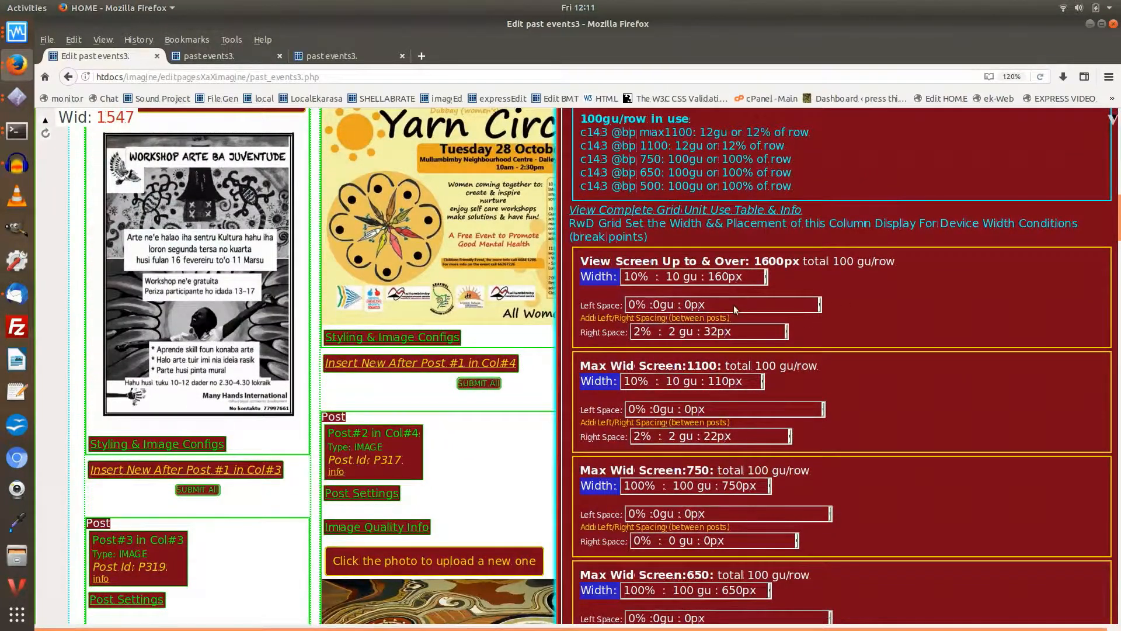
{"action": "scroll", "coordinate": [735, 309], "scroll_direction": "down", "scroll_amount": 3}
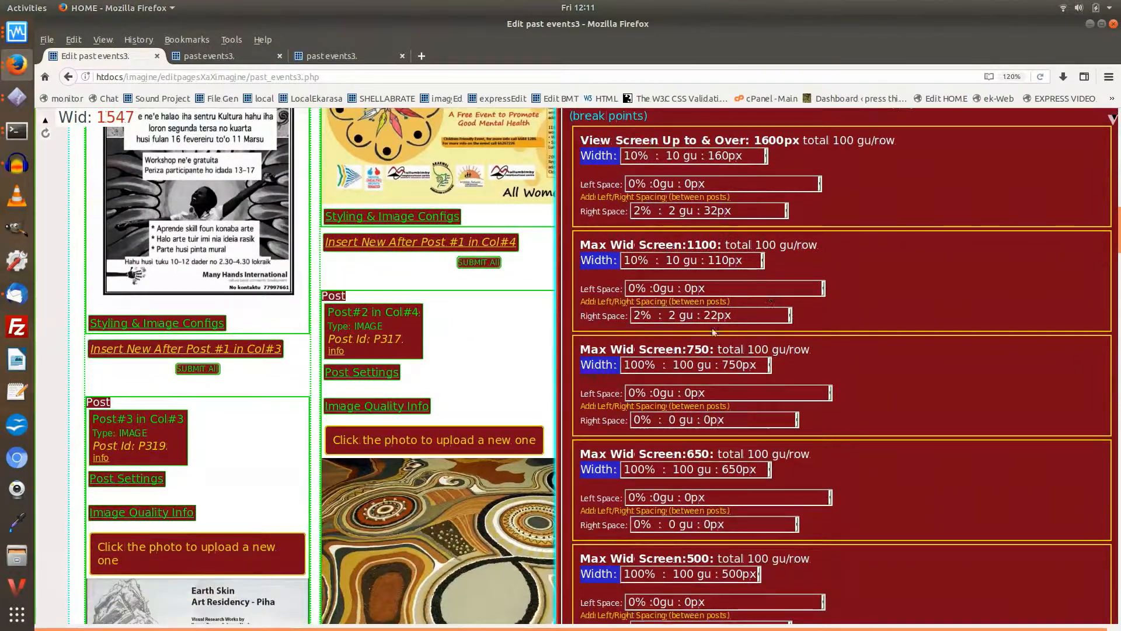
{"action": "scroll", "coordinate": [772, 422], "scroll_direction": "up", "scroll_amount": 3}
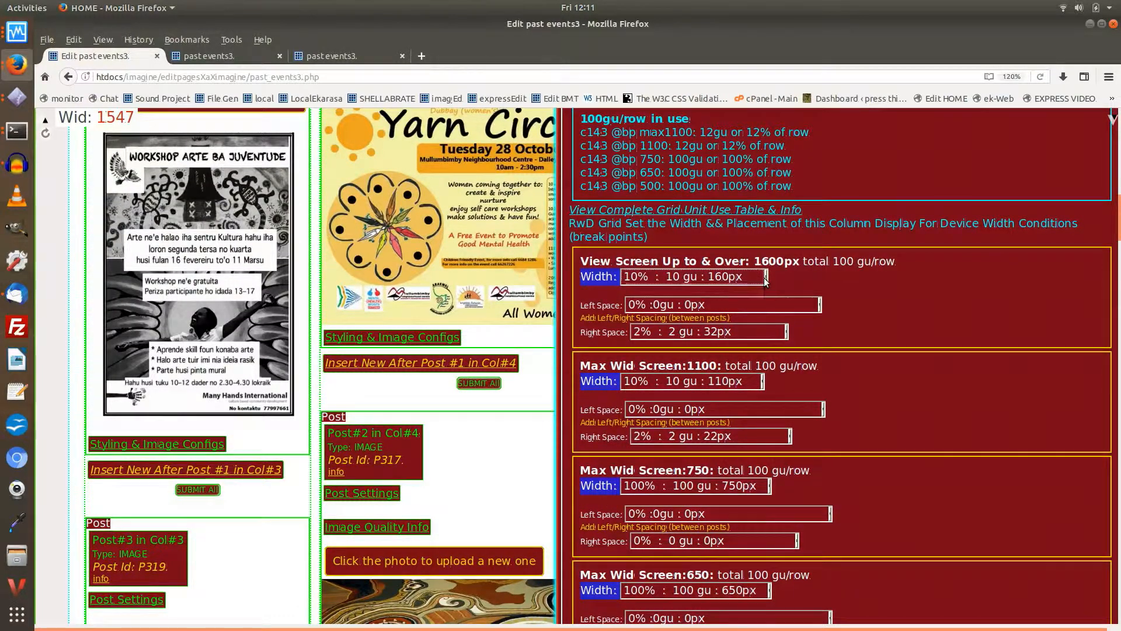
{"action": "left_click", "coordinate": [764, 276]}
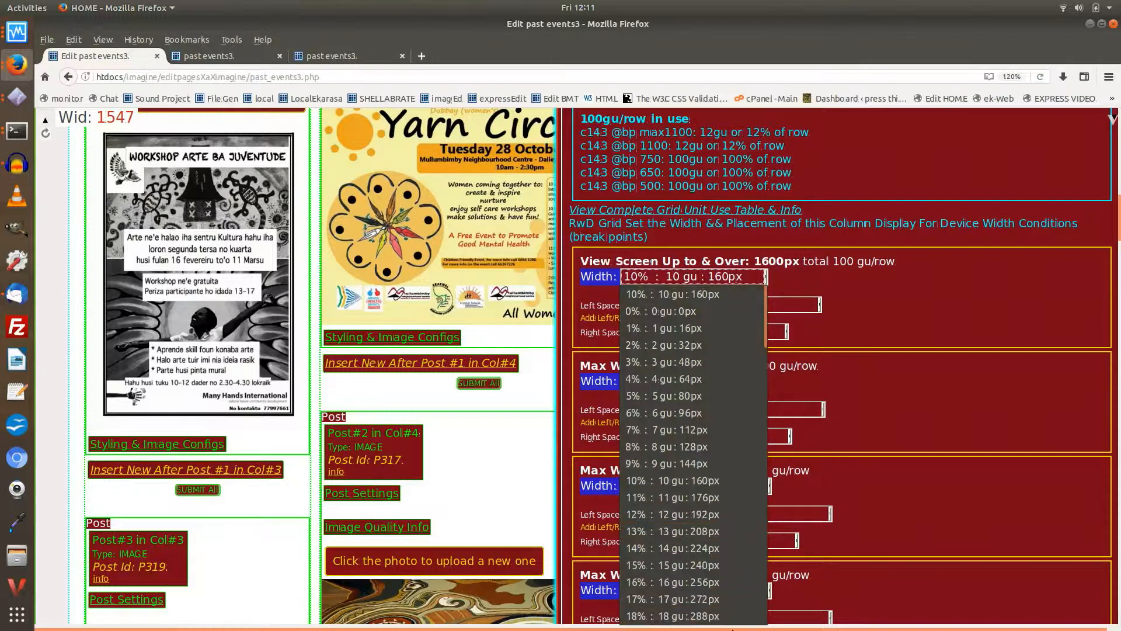
{"action": "left_click", "coordinate": [761, 276]}
{"action": "scroll", "coordinate": [821, 280], "scroll_direction": "up", "scroll_amount": 2}
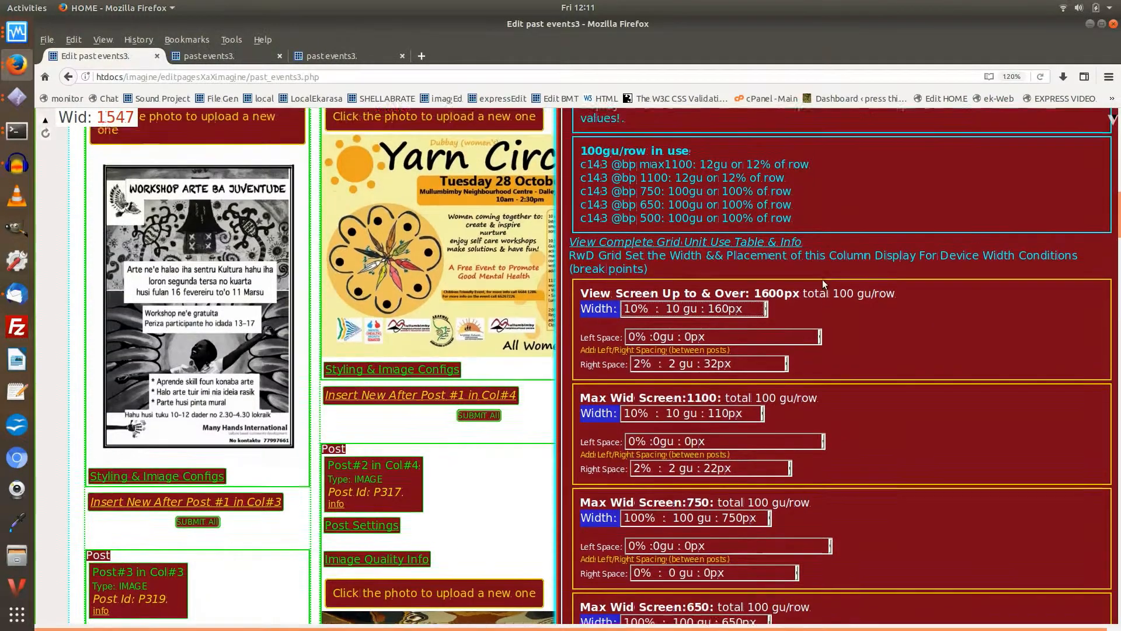
Step: Examine Column #7's grid widths and side spacing at the 1100, 750, 650 and 500 breakpoints
{"action": "scroll", "coordinate": [818, 287], "scroll_direction": "down", "scroll_amount": 3}
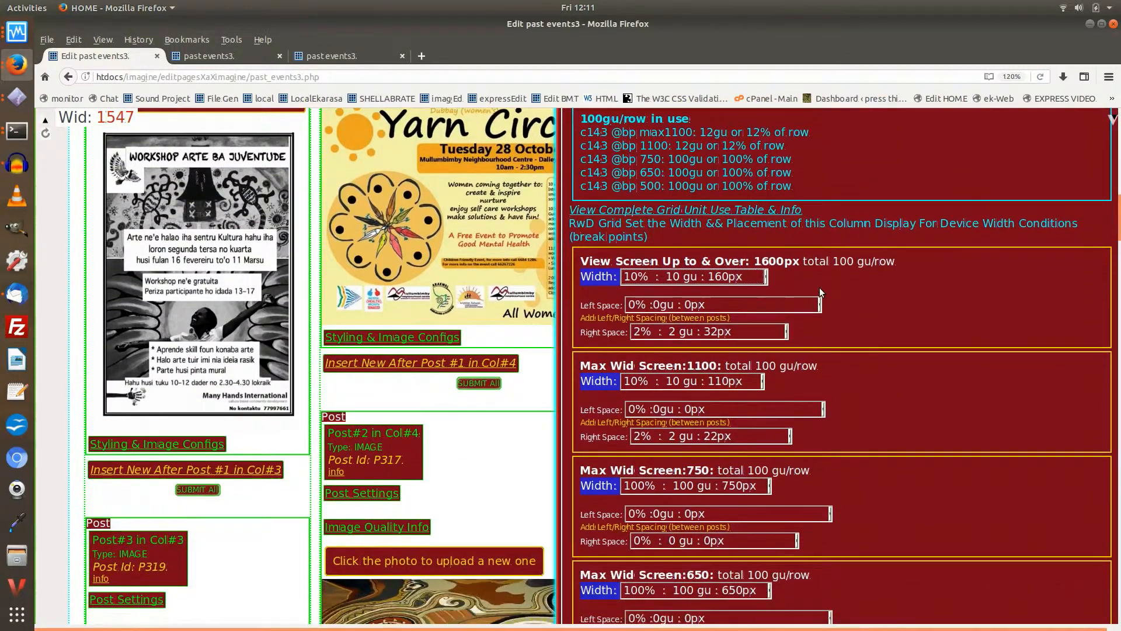
{"action": "scroll", "coordinate": [818, 287], "scroll_direction": "down", "scroll_amount": 1}
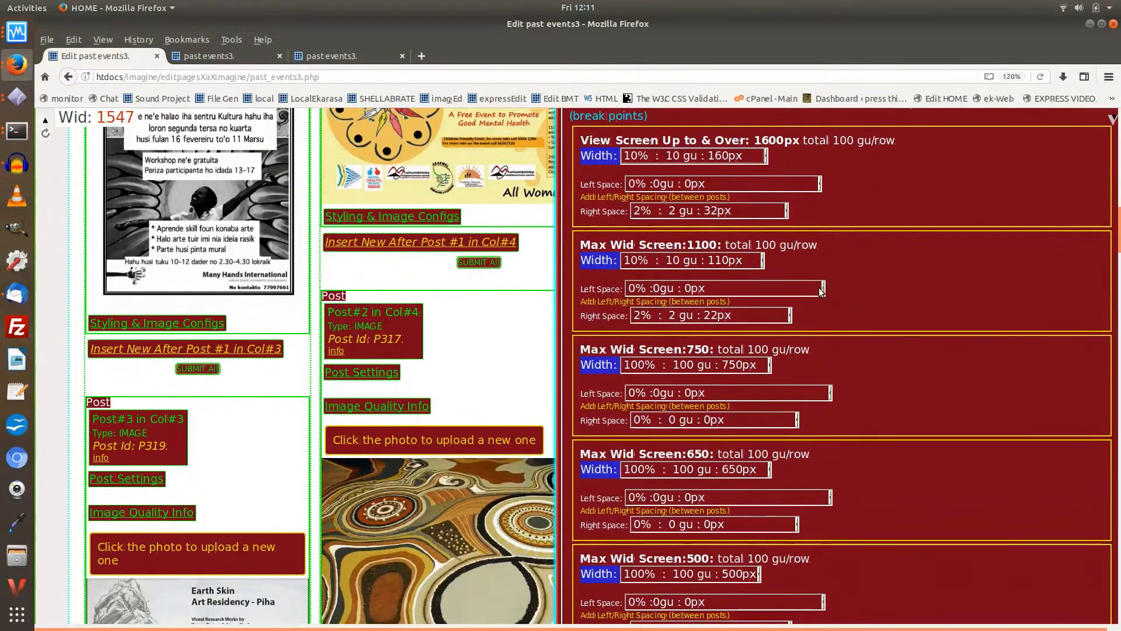
{"action": "scroll", "coordinate": [818, 287], "scroll_direction": "down", "scroll_amount": 1}
{"action": "scroll", "coordinate": [821, 292], "scroll_direction": "down", "scroll_amount": 1}
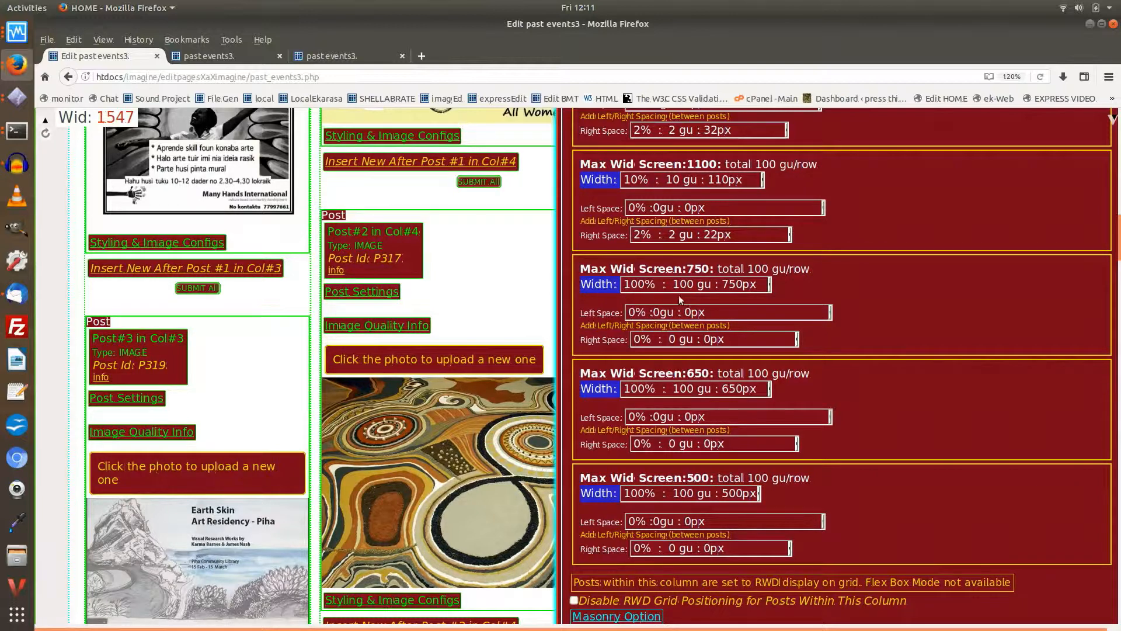
{"action": "scroll", "coordinate": [695, 292], "scroll_direction": "down", "scroll_amount": 2}
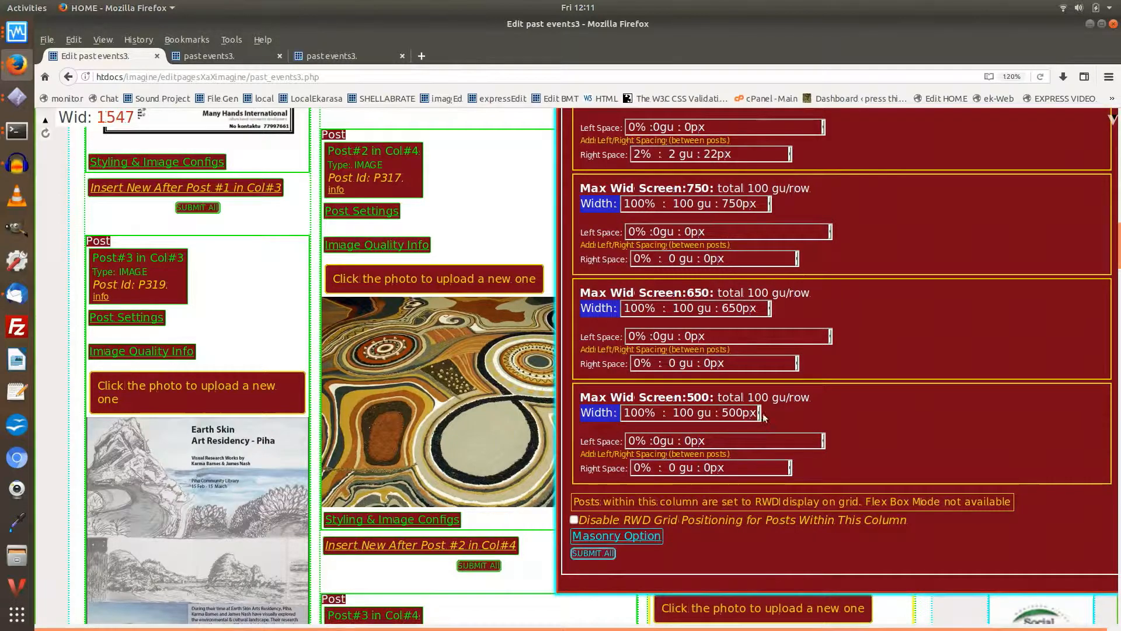
{"action": "scroll", "coordinate": [806, 369], "scroll_direction": "up", "scroll_amount": 4}
{"action": "scroll", "coordinate": [805, 370], "scroll_direction": "up", "scroll_amount": 15}
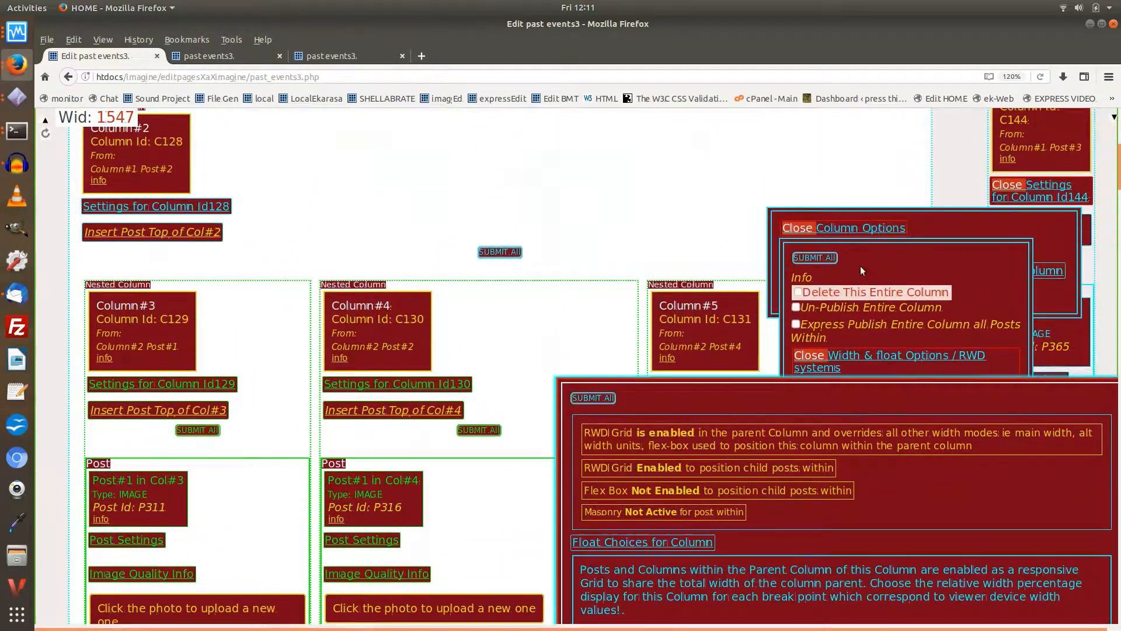
Step: Close the Column #7 settings and open the width and float / RWD Grid System options for its first image post (P365)
{"action": "left_click", "coordinate": [841, 229]}
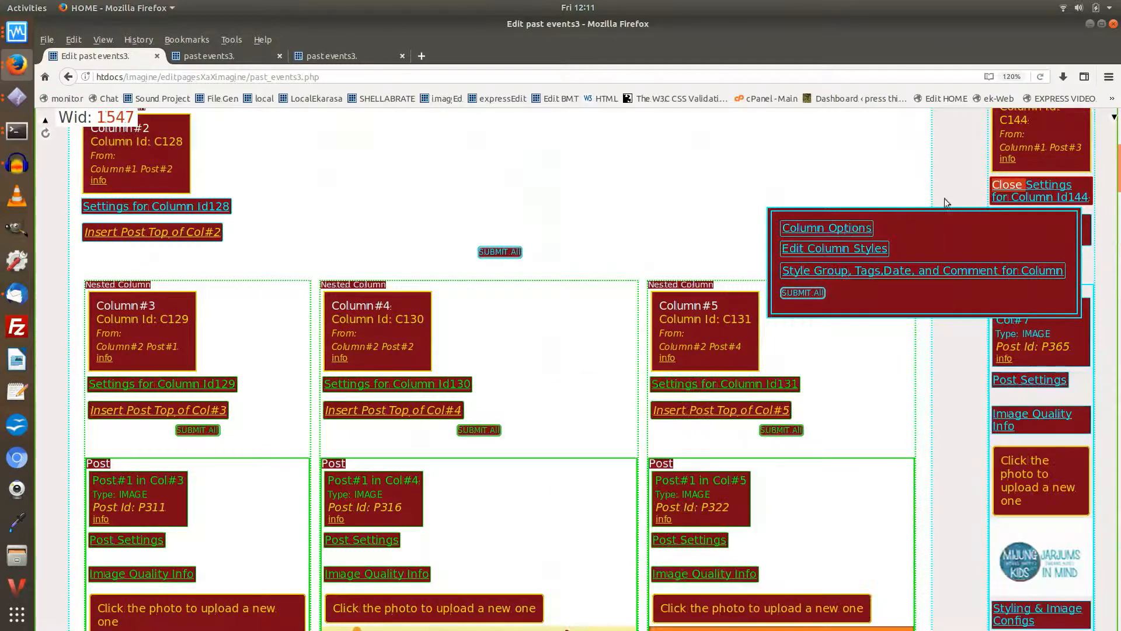
{"action": "left_click", "coordinate": [1031, 190]}
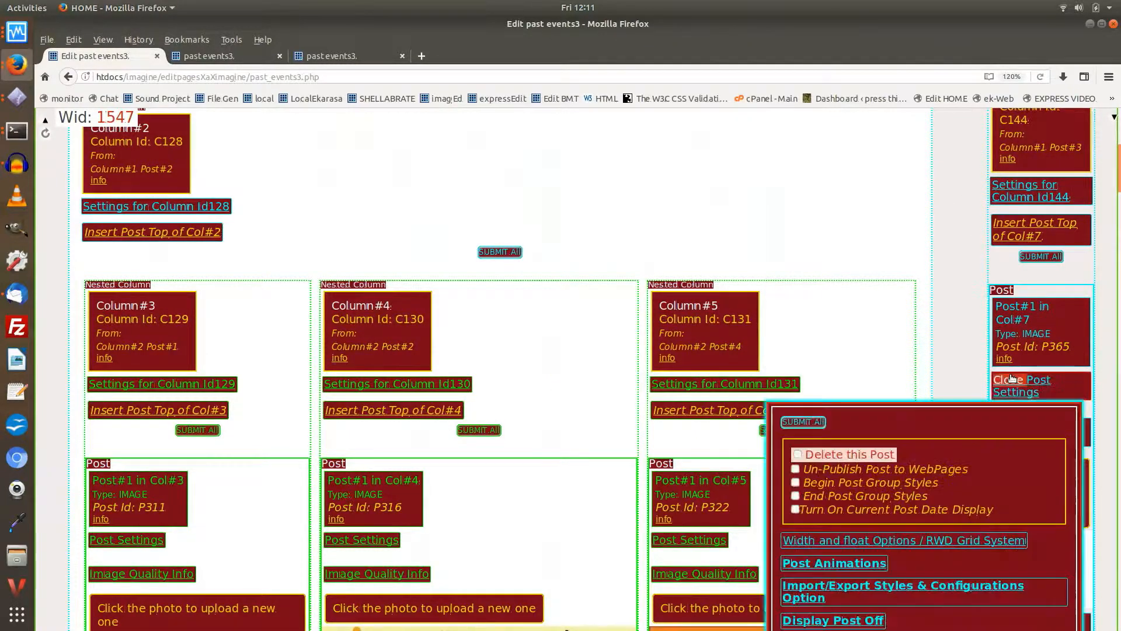
{"action": "left_click", "coordinate": [1008, 381]}
{"action": "scroll", "coordinate": [882, 365], "scroll_direction": "down", "scroll_amount": 4}
{"action": "left_click", "coordinate": [821, 377]}
Step: Examine the grid width and spacing settings of image post P365 at every breakpoint from 1600px to 500
{"action": "scroll", "coordinate": [835, 368], "scroll_direction": "down", "scroll_amount": 9}
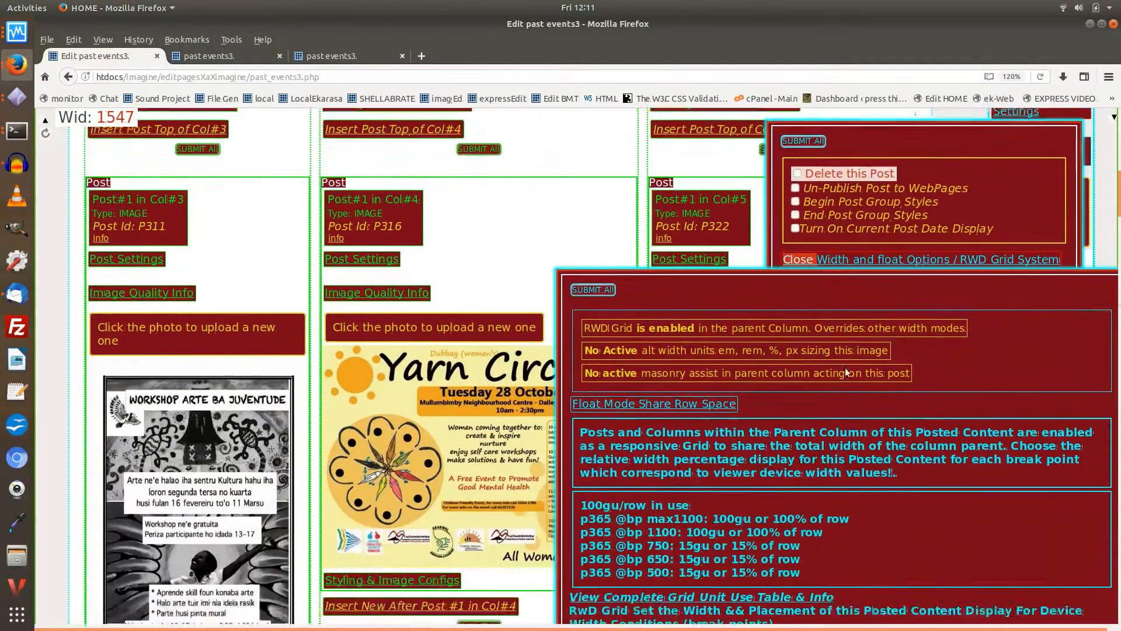
{"action": "scroll", "coordinate": [850, 364], "scroll_direction": "down", "scroll_amount": 4}
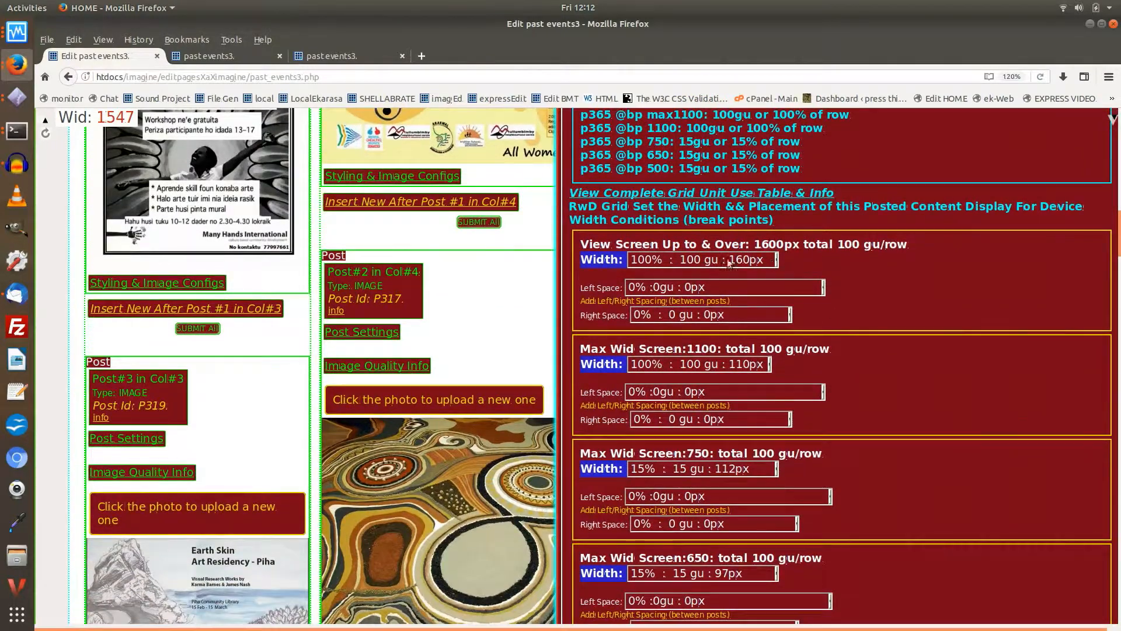
{"action": "scroll", "coordinate": [727, 390], "scroll_direction": "down", "scroll_amount": 4}
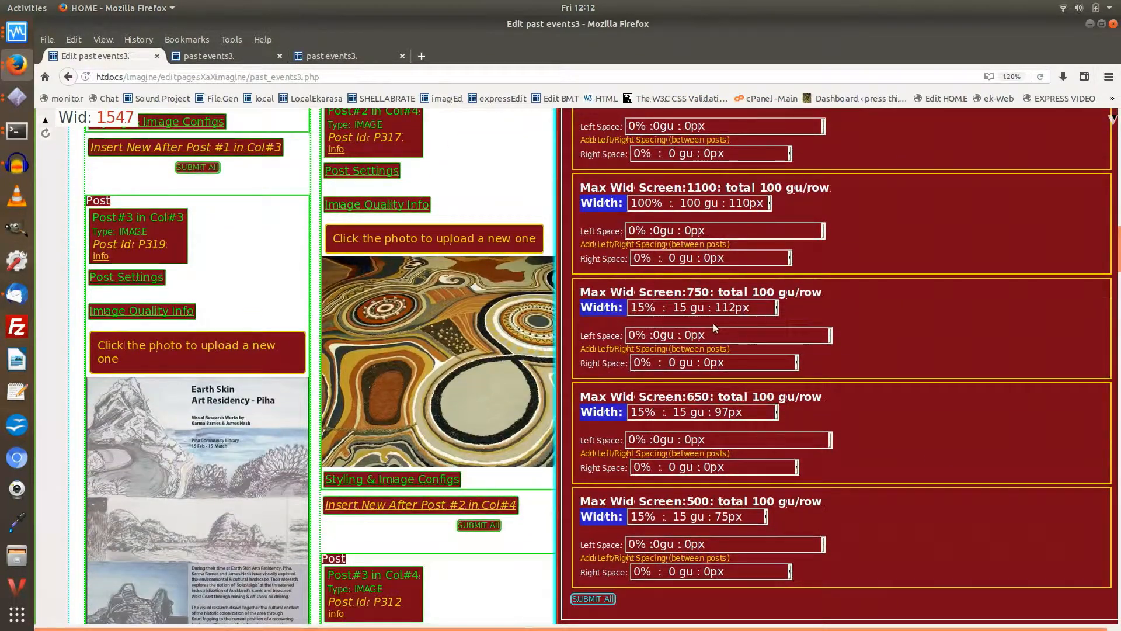
{"action": "scroll", "coordinate": [721, 337], "scroll_direction": "down", "scroll_amount": 1}
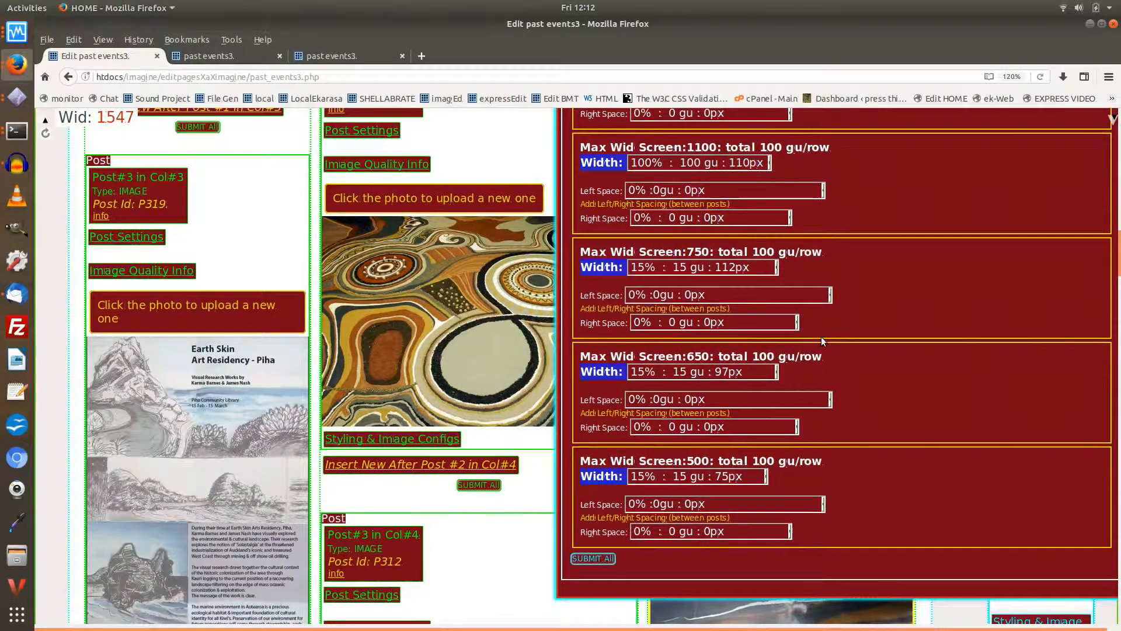
{"action": "scroll", "coordinate": [822, 338], "scroll_direction": "down", "scroll_amount": 2}
{"action": "scroll", "coordinate": [840, 336], "scroll_direction": "up", "scroll_amount": 5}
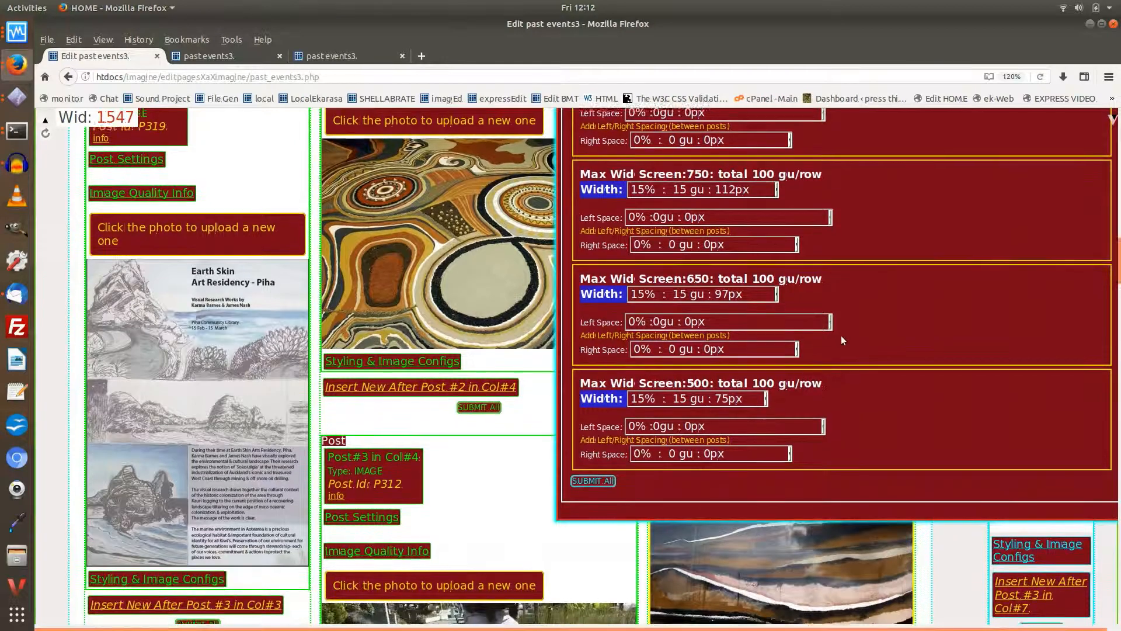
{"action": "scroll", "coordinate": [842, 334], "scroll_direction": "up", "scroll_amount": 2}
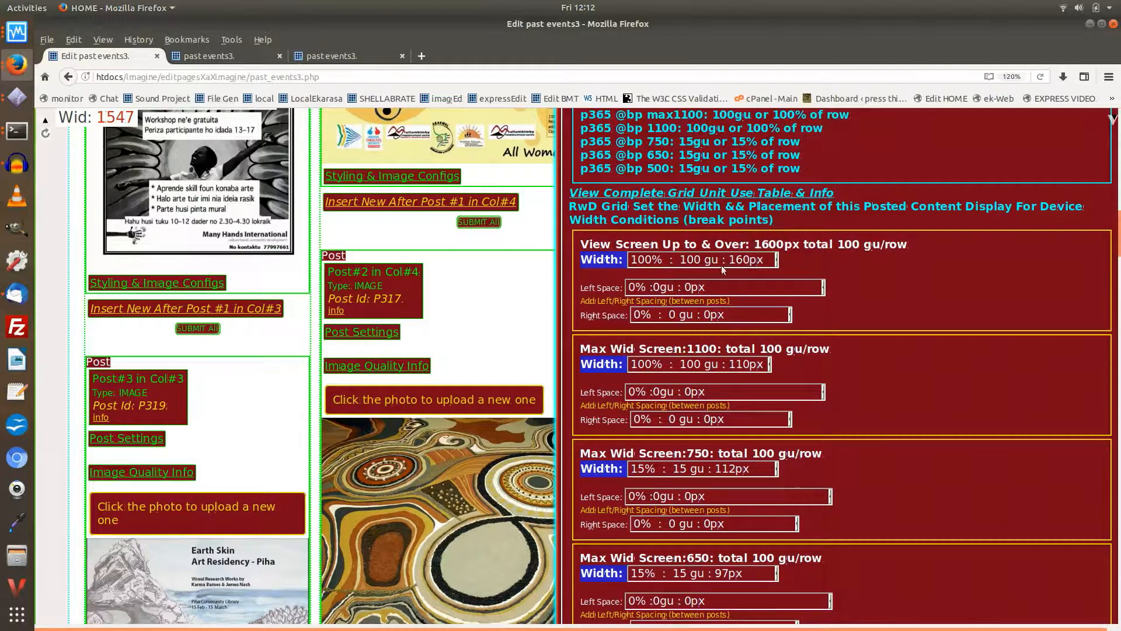
{"action": "scroll", "coordinate": [847, 275], "scroll_direction": "down", "scroll_amount": 3}
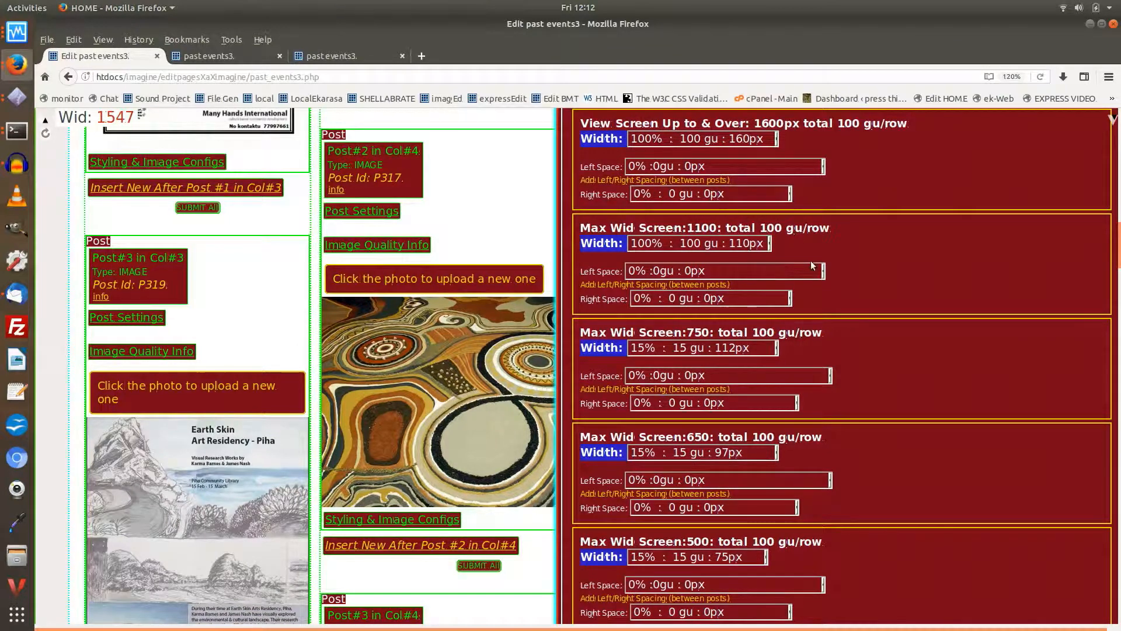
{"action": "scroll", "coordinate": [759, 260], "scroll_direction": "down", "scroll_amount": 3}
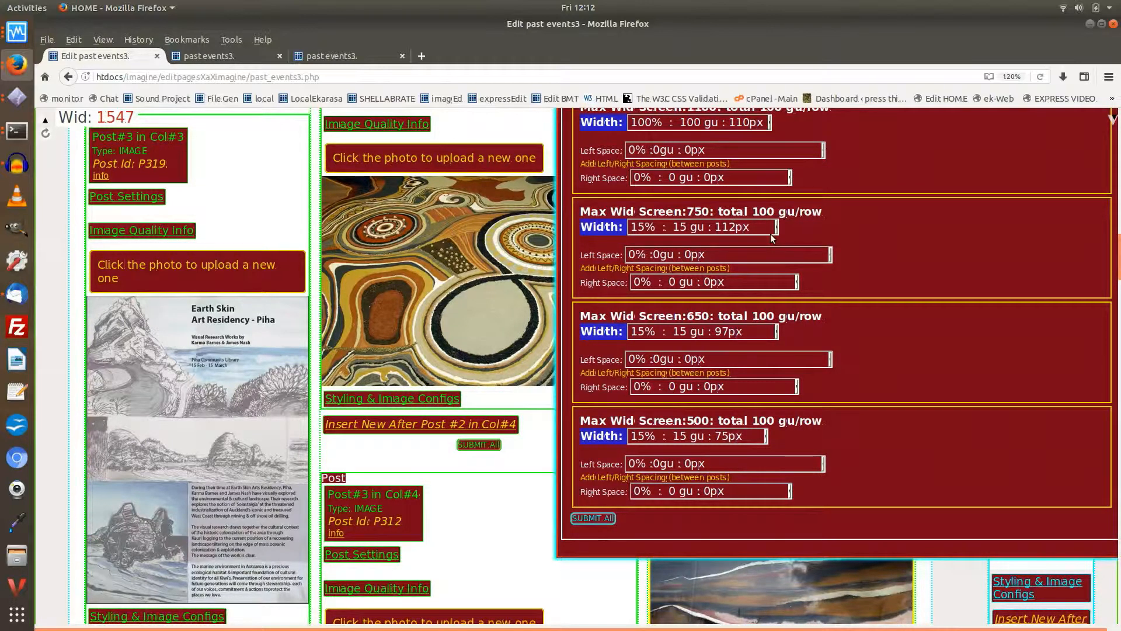
Step: Review the grid width choices available for image post P365 at the 750 breakpoint
{"action": "scroll", "coordinate": [772, 234], "scroll_direction": "down", "scroll_amount": 1}
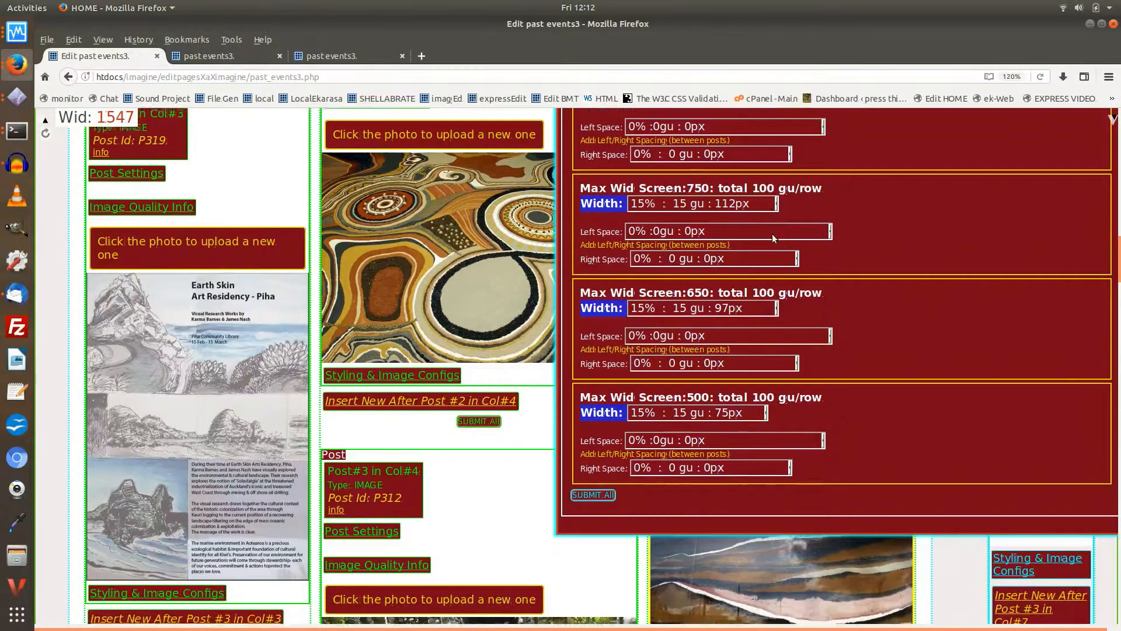
{"action": "mouse_move", "coordinate": [814, 222]}
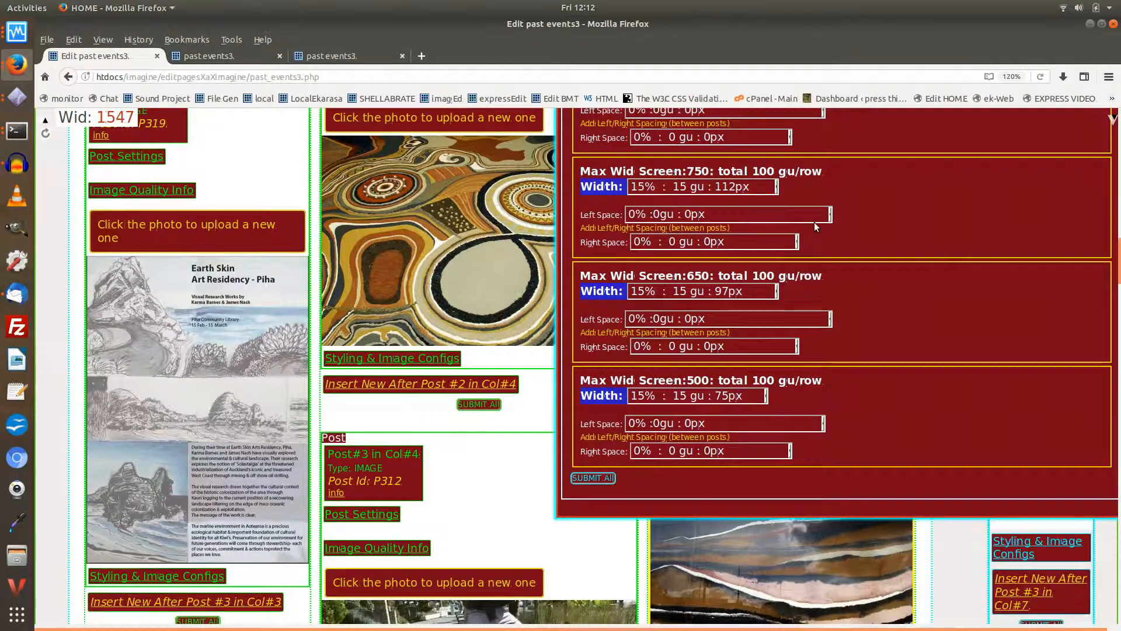
{"action": "scroll", "coordinate": [814, 222], "scroll_direction": "up", "scroll_amount": 1}
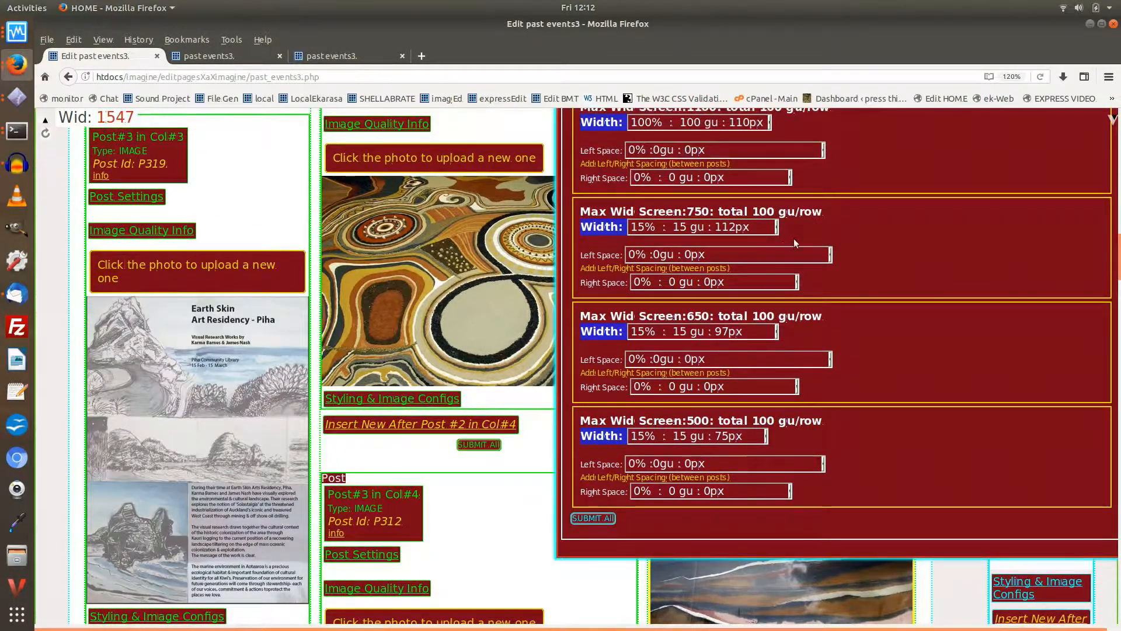
{"action": "scroll", "coordinate": [740, 188], "scroll_direction": "up", "scroll_amount": 2}
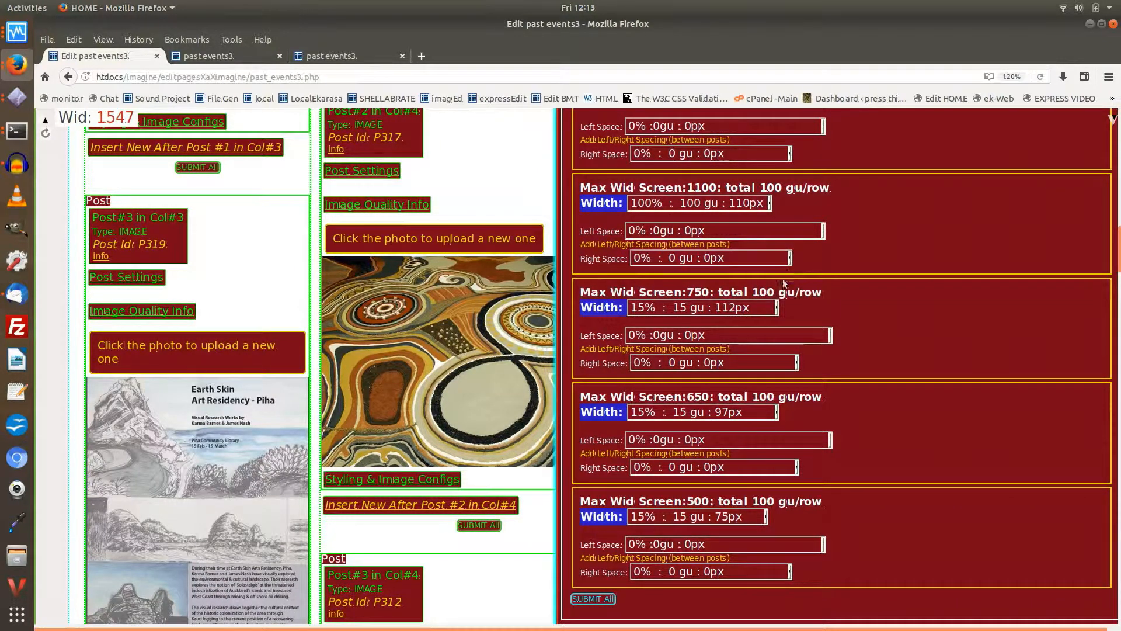
{"action": "left_click", "coordinate": [770, 308]}
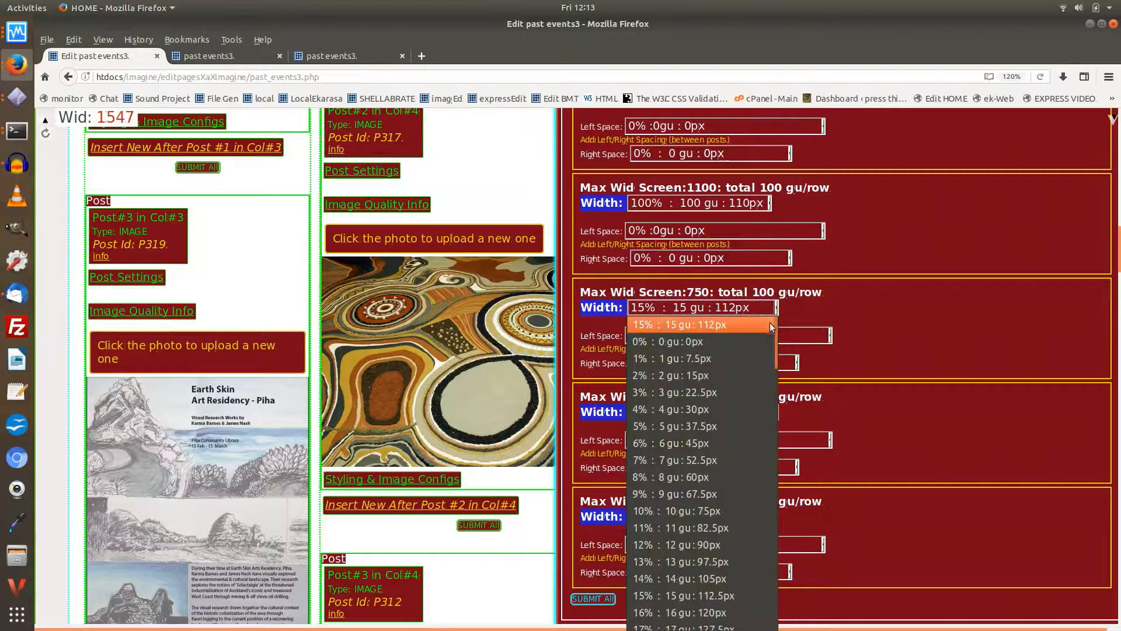
{"action": "left_click_drag", "start_coordinate": [776, 398], "coordinate": [775, 629]}
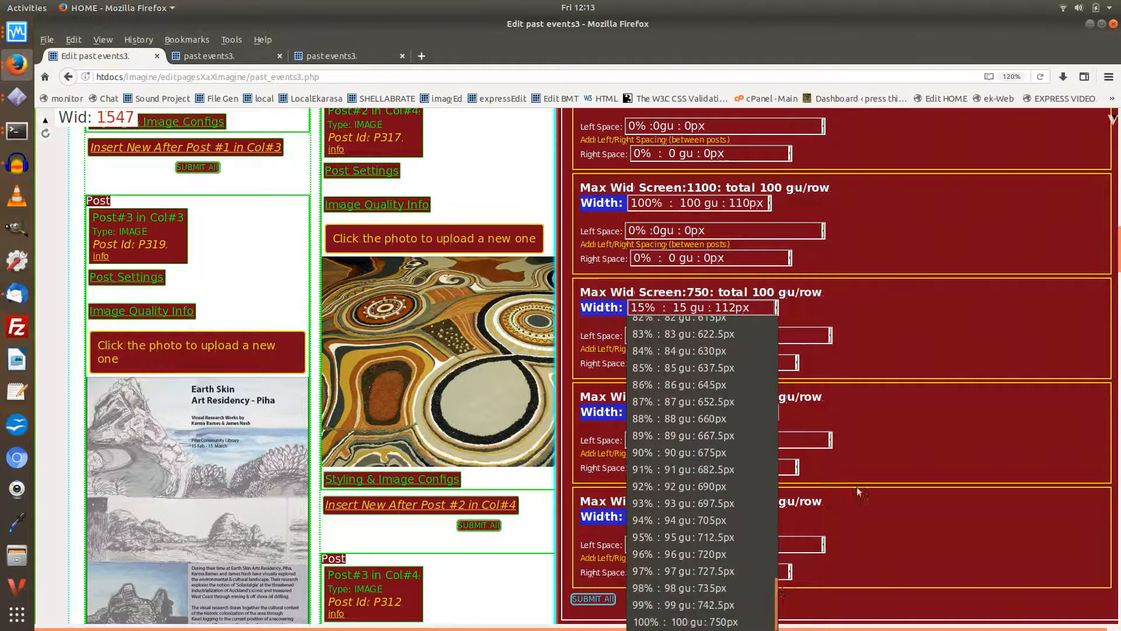
{"action": "left_click", "coordinate": [857, 311]}
Step: Review the grid width choices available for image post P365 at the 500 breakpoint
{"action": "scroll", "coordinate": [818, 292], "scroll_direction": "down", "scroll_amount": 3}
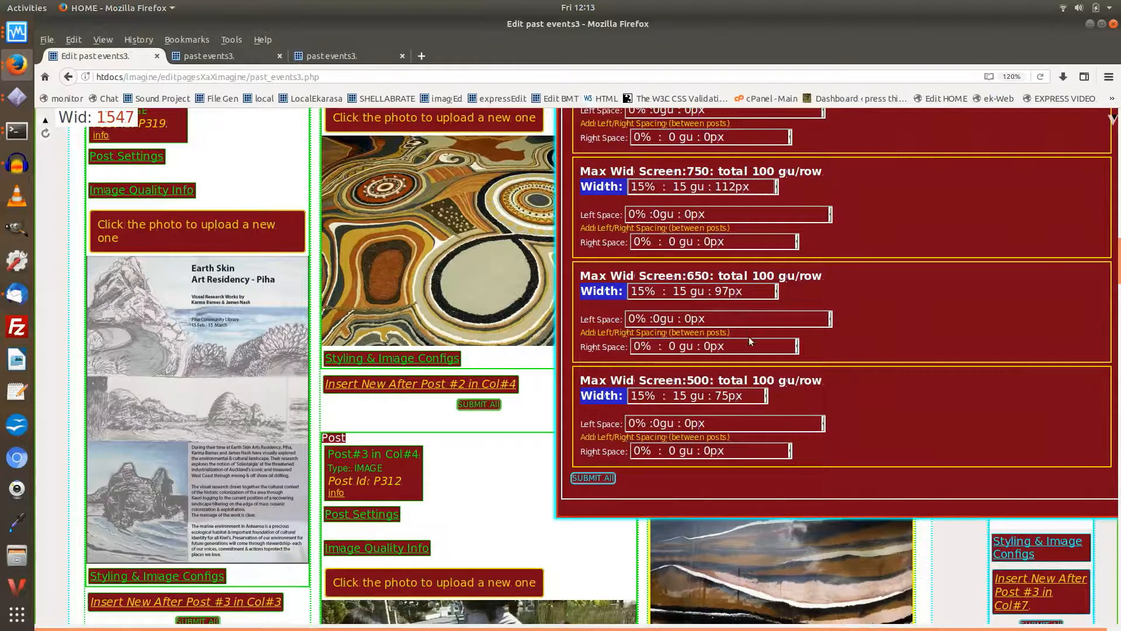
{"action": "scroll", "coordinate": [738, 338], "scroll_direction": "down", "scroll_amount": 3}
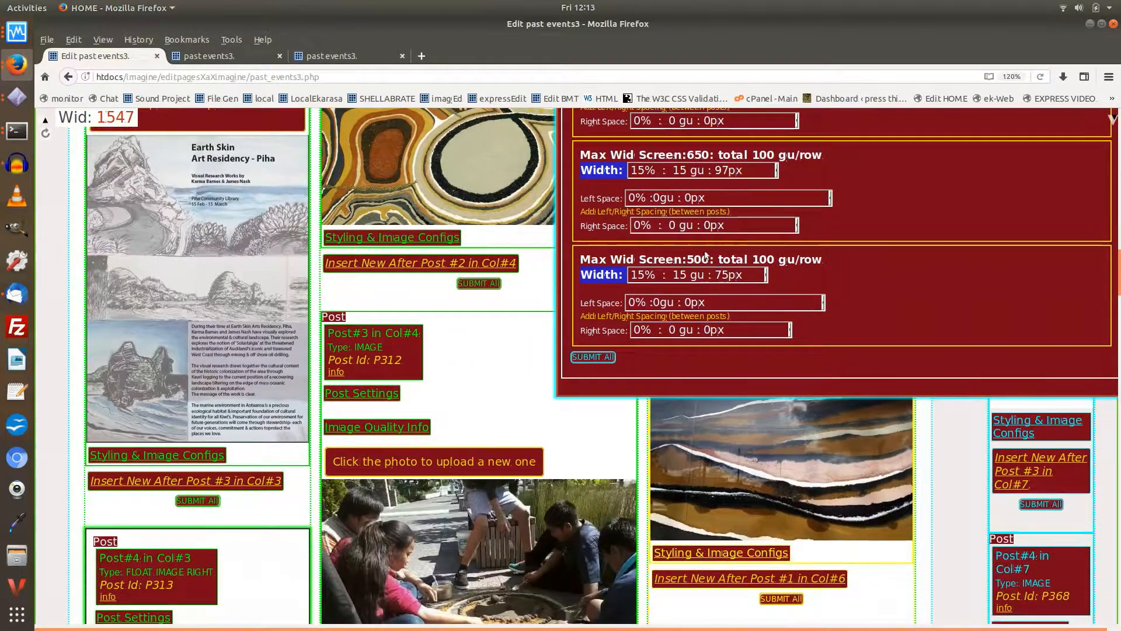
{"action": "left_click", "coordinate": [758, 274]}
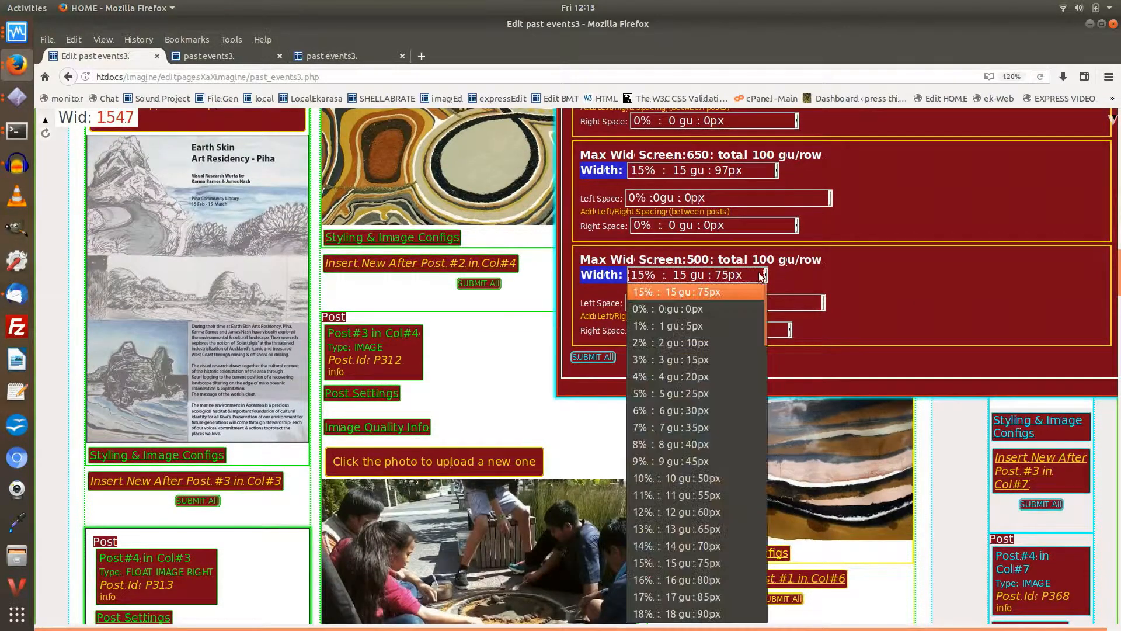
{"action": "left_click_drag", "start_coordinate": [762, 314], "coordinate": [749, 629]}
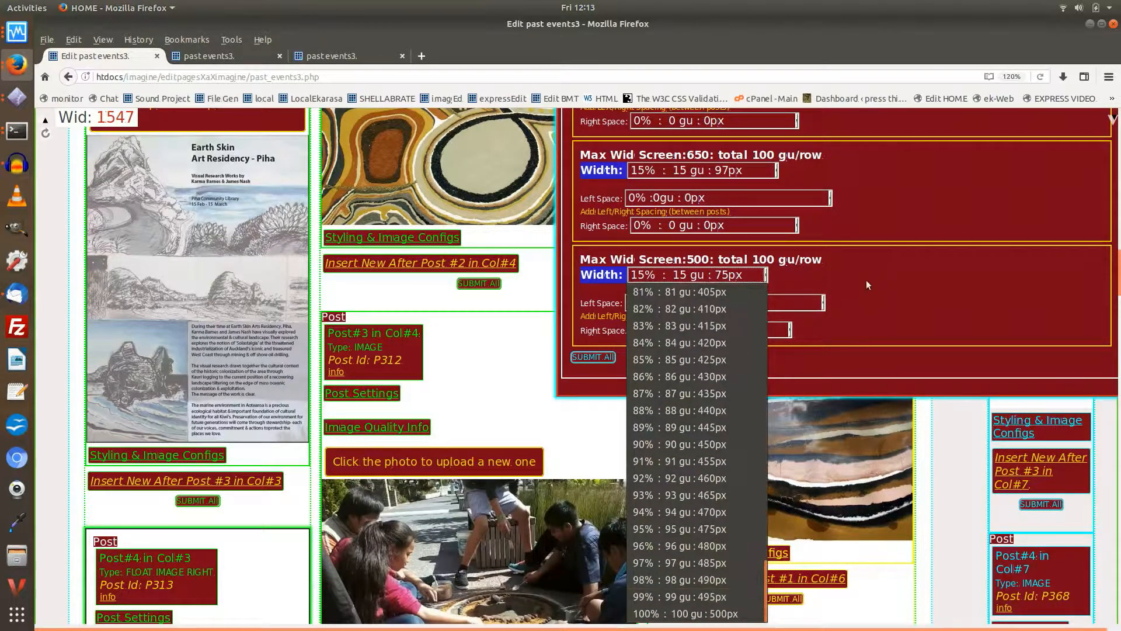
{"action": "scroll", "coordinate": [864, 289], "scroll_direction": "up", "scroll_amount": 2}
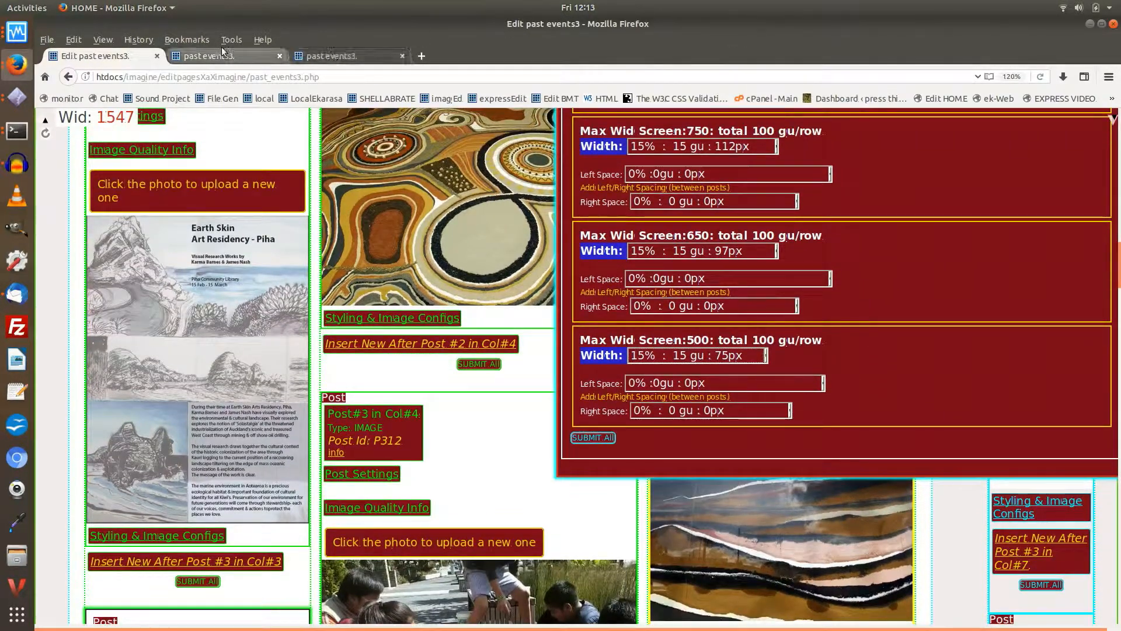
Step: Switch to the responsive past events3 preview and inspect the first logo's computed size at the 1098 px screen width
{"action": "left_click", "coordinate": [311, 54]}
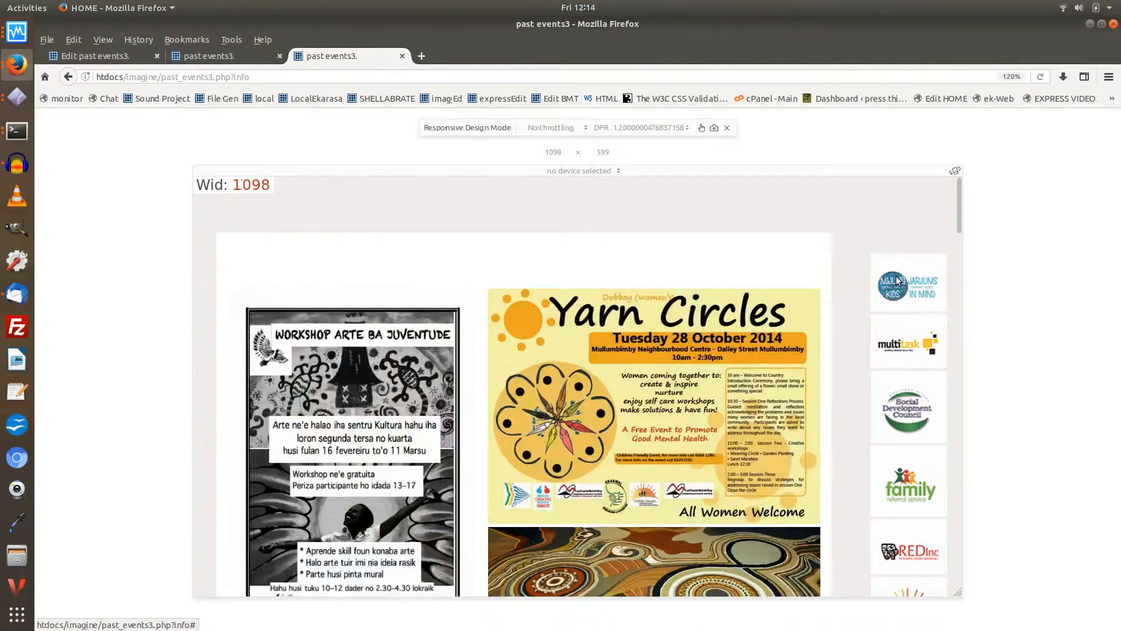
{"action": "right_click", "coordinate": [897, 278]}
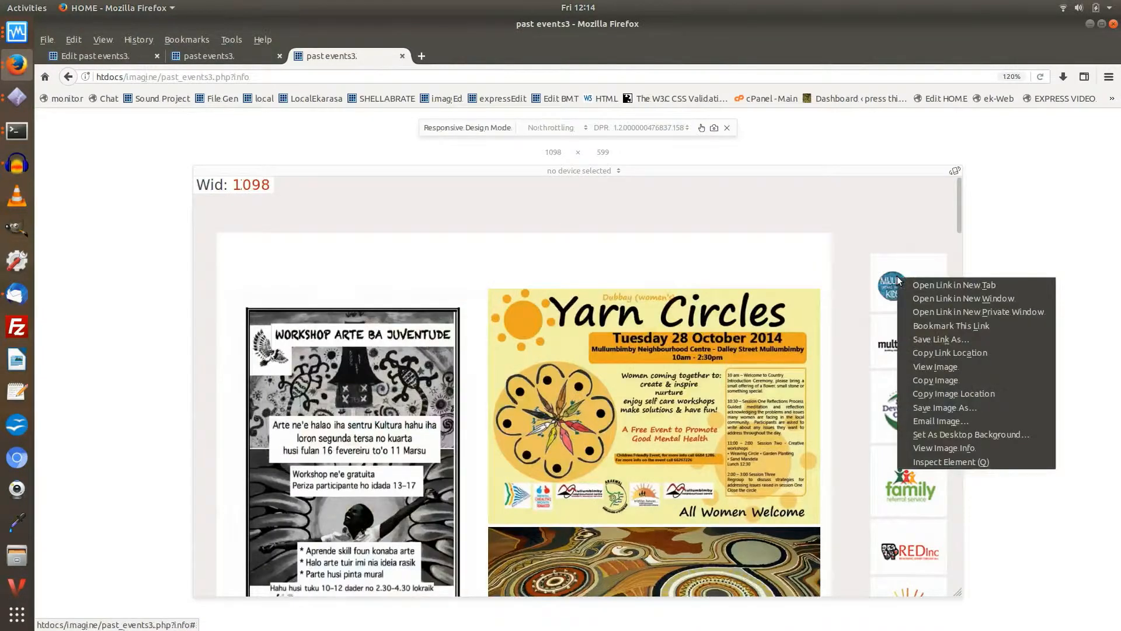
{"action": "left_click", "coordinate": [959, 462]}
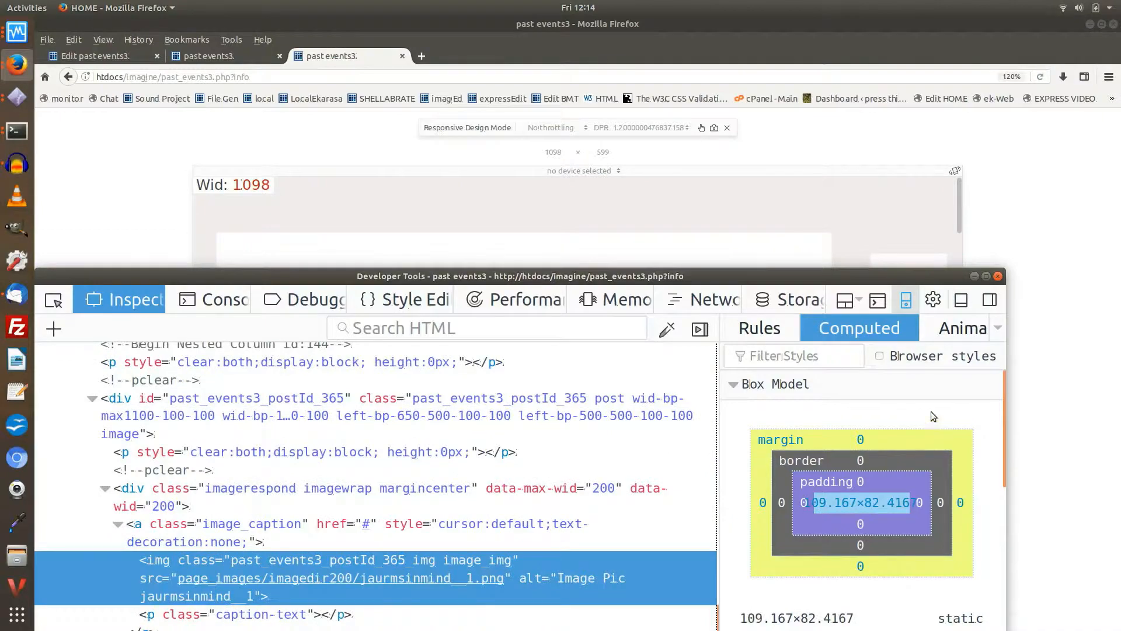
{"action": "scroll", "coordinate": [927, 405], "scroll_direction": "down", "scroll_amount": 4}
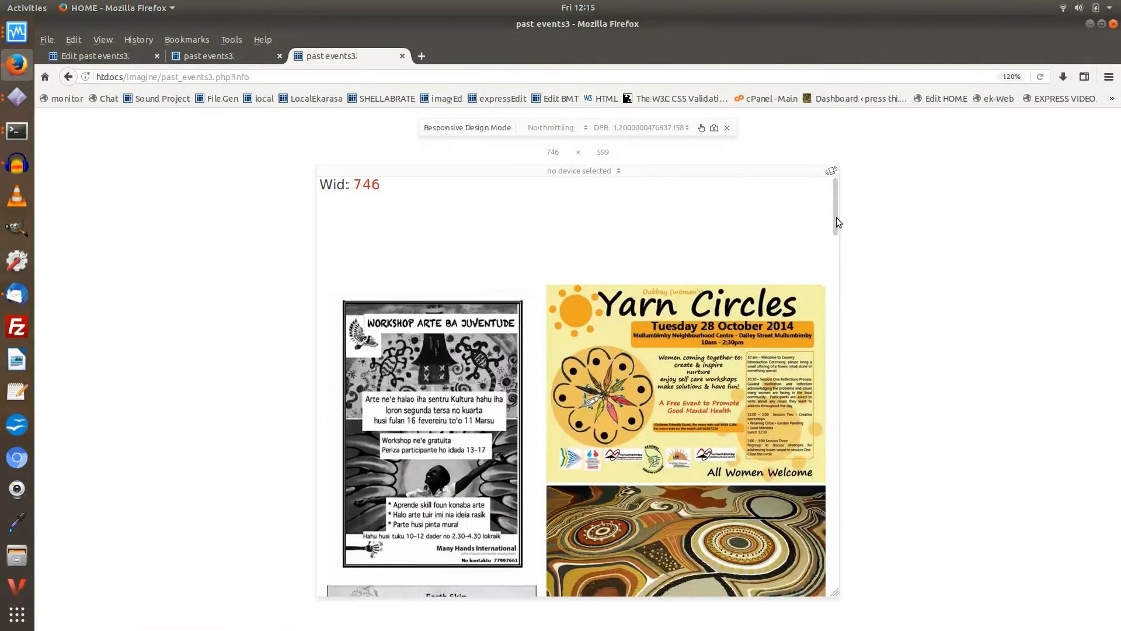
Step: Narrow the responsive preview to 746 px and inspect the computed size of the first logo in the logo rows
{"action": "left_click_drag", "start_coordinate": [837, 217], "coordinate": [843, 577]}
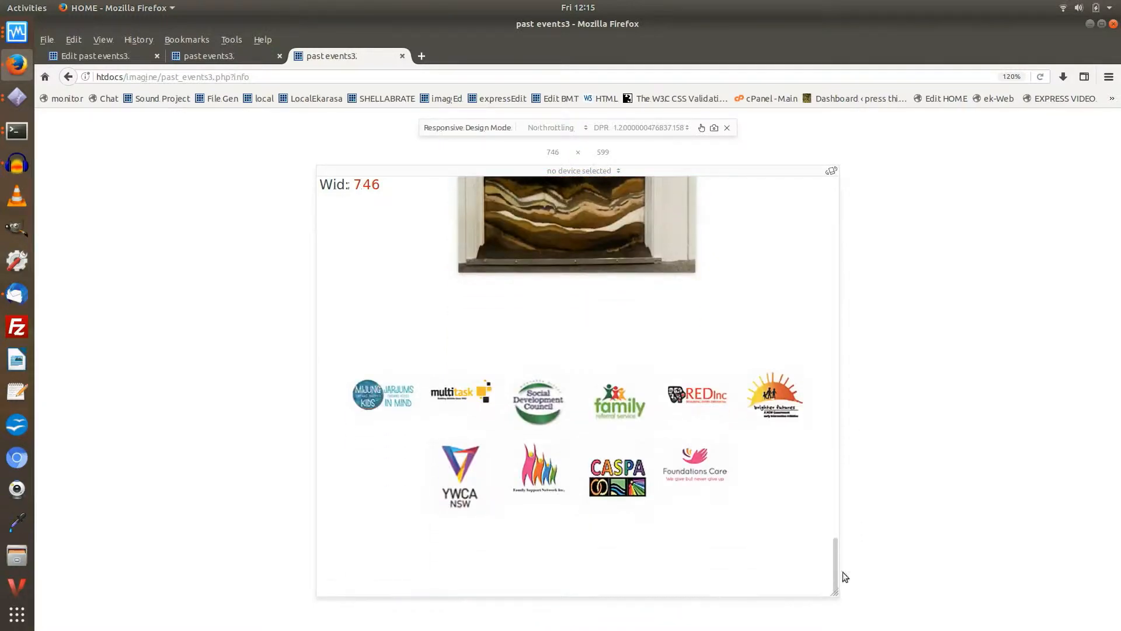
{"action": "right_click", "coordinate": [380, 391]}
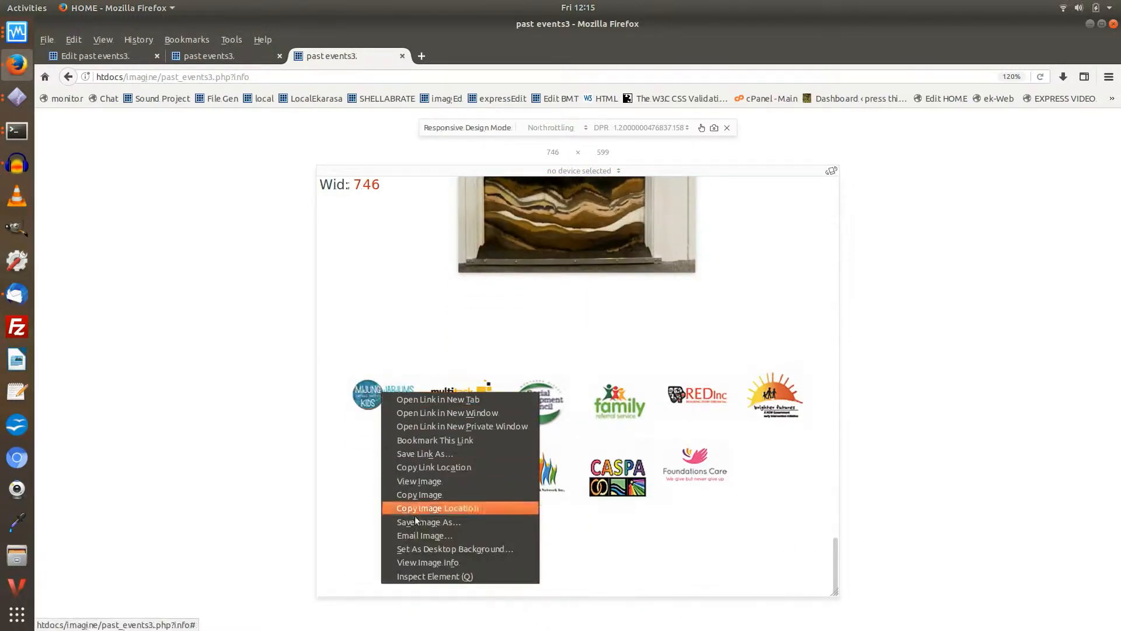
{"action": "left_click", "coordinate": [430, 573]}
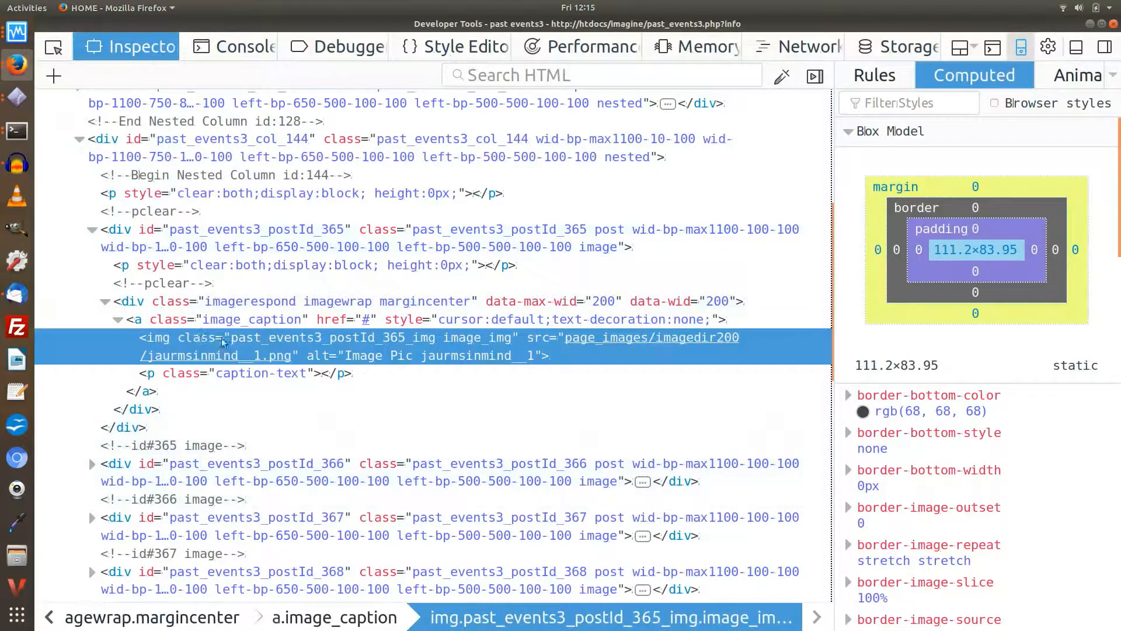
Step: Return to the responsive preview and view the page layout at 1690 px and 1590 px wide
{"action": "key", "text": "alt+Tab"}
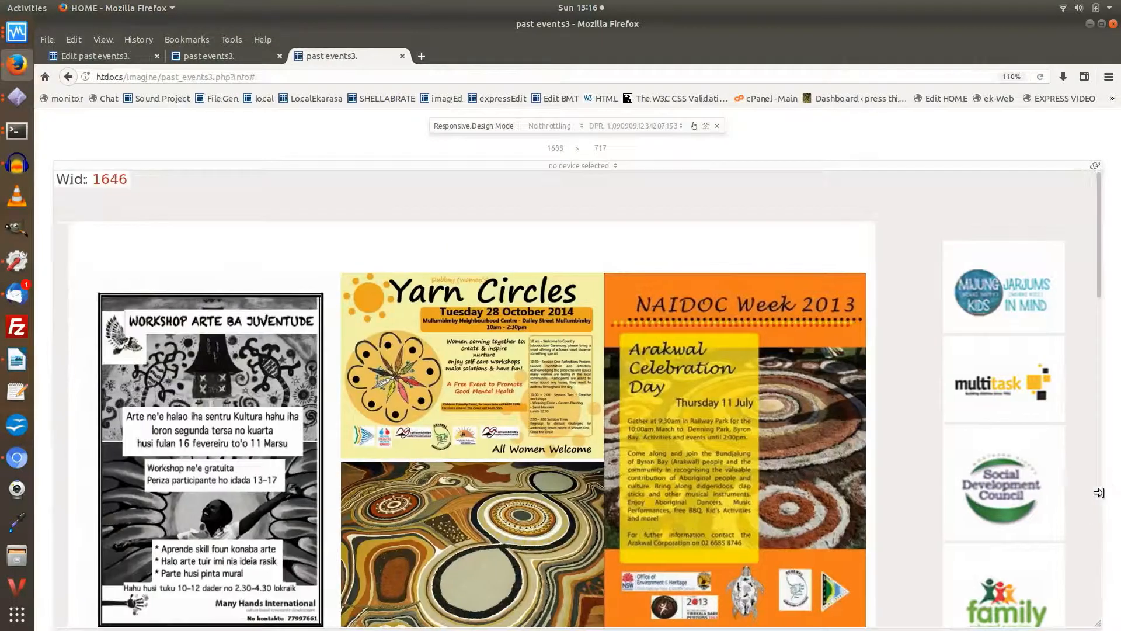
{"action": "left_click_drag", "start_coordinate": [1098, 489], "coordinate": [1112, 489]}
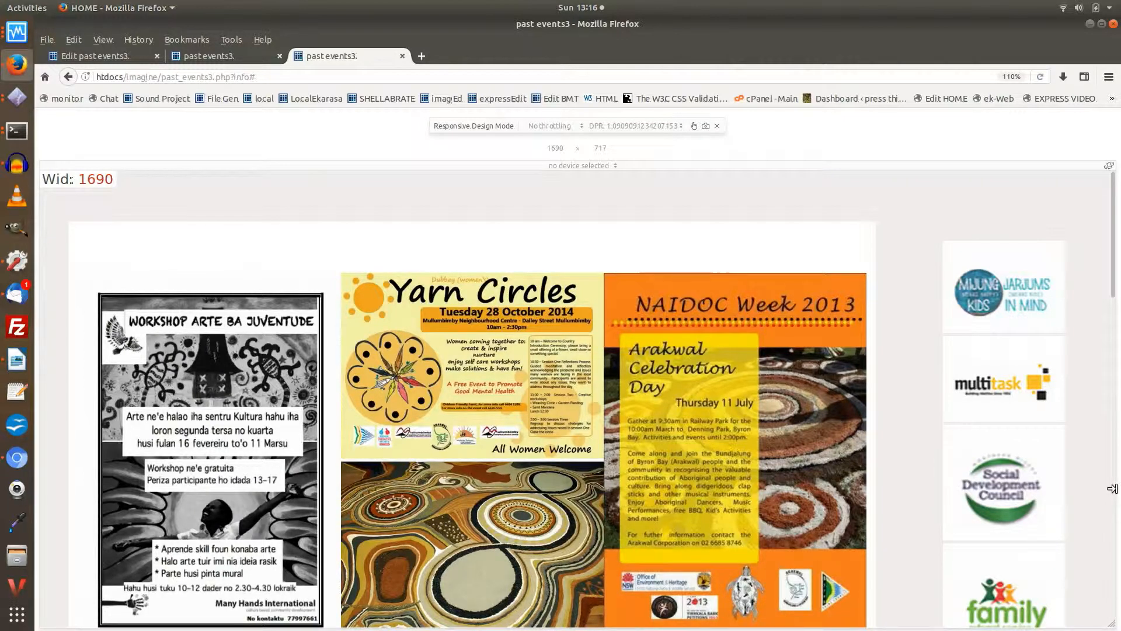
{"action": "left_click_drag", "start_coordinate": [1111, 488], "coordinate": [1088, 493]}
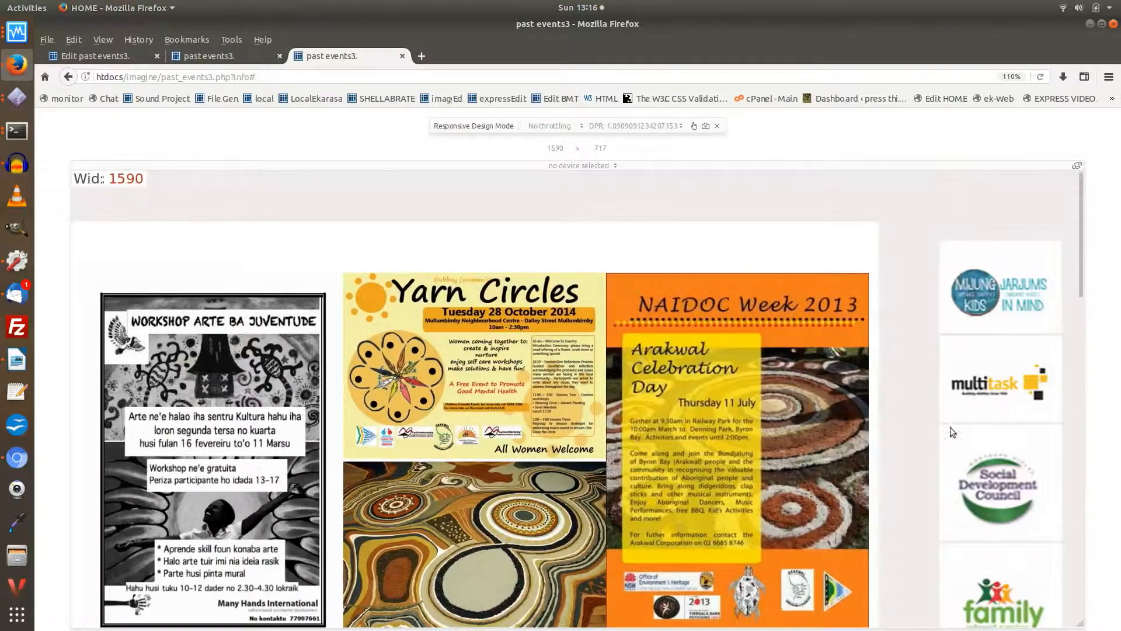
Step: In the past events3 editor, open Column #2's main width options within its width and float / RWD settings
{"action": "left_click", "coordinate": [104, 60]}
{"action": "scroll", "coordinate": [126, 175], "scroll_direction": "down", "scroll_amount": 3}
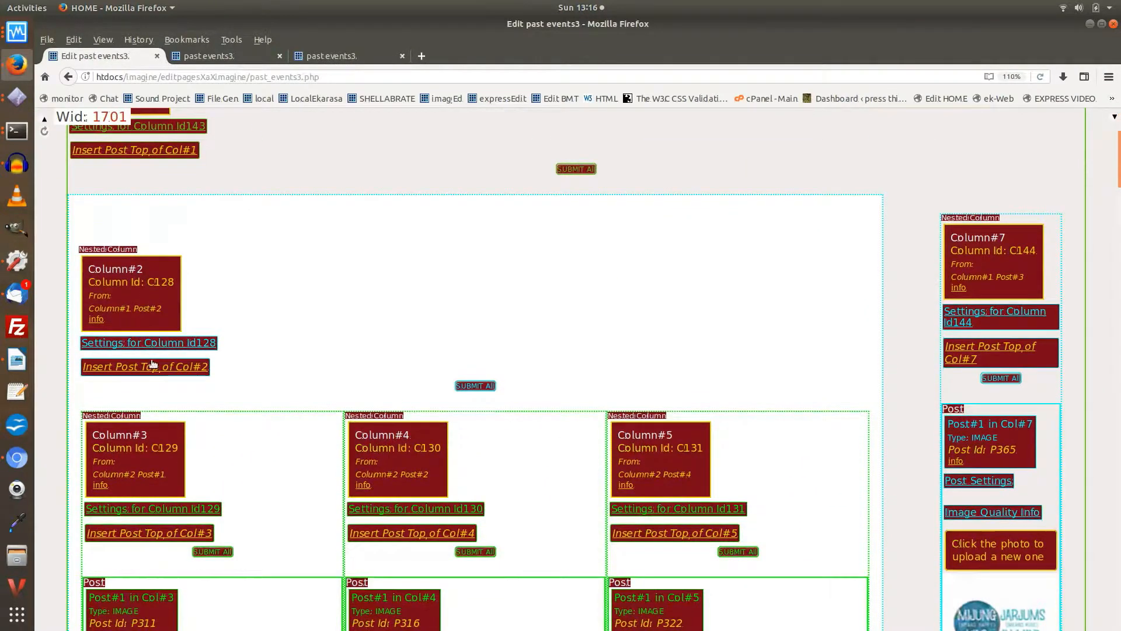
{"action": "left_click", "coordinate": [156, 344]}
{"action": "left_click", "coordinate": [154, 374]}
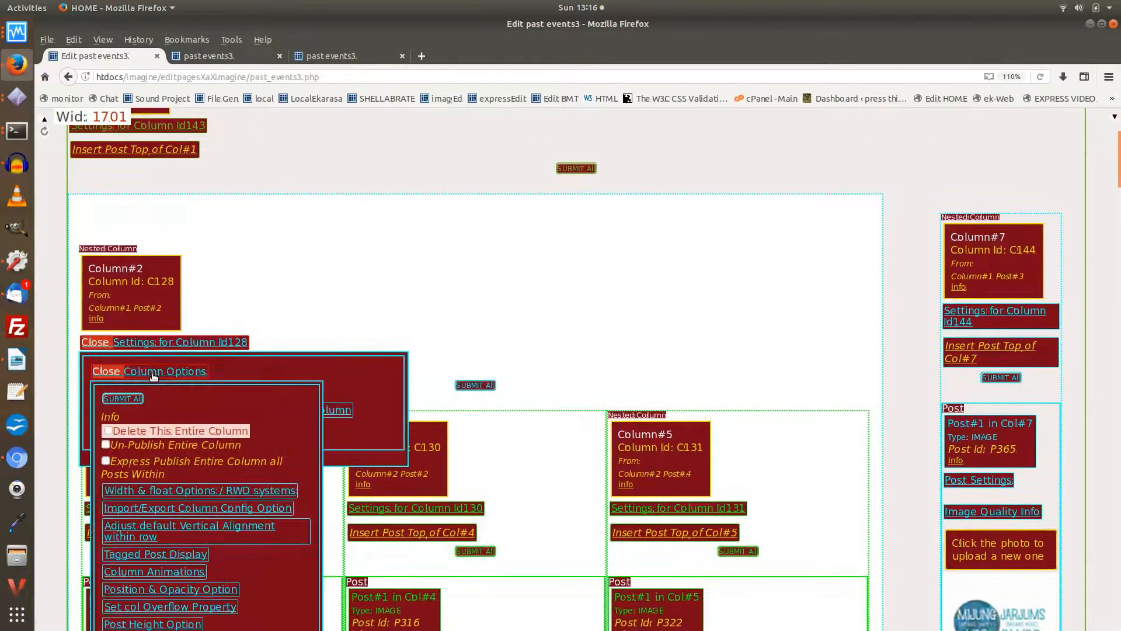
{"action": "scroll", "coordinate": [154, 377], "scroll_direction": "down", "scroll_amount": 3}
{"action": "left_click", "coordinate": [165, 336]}
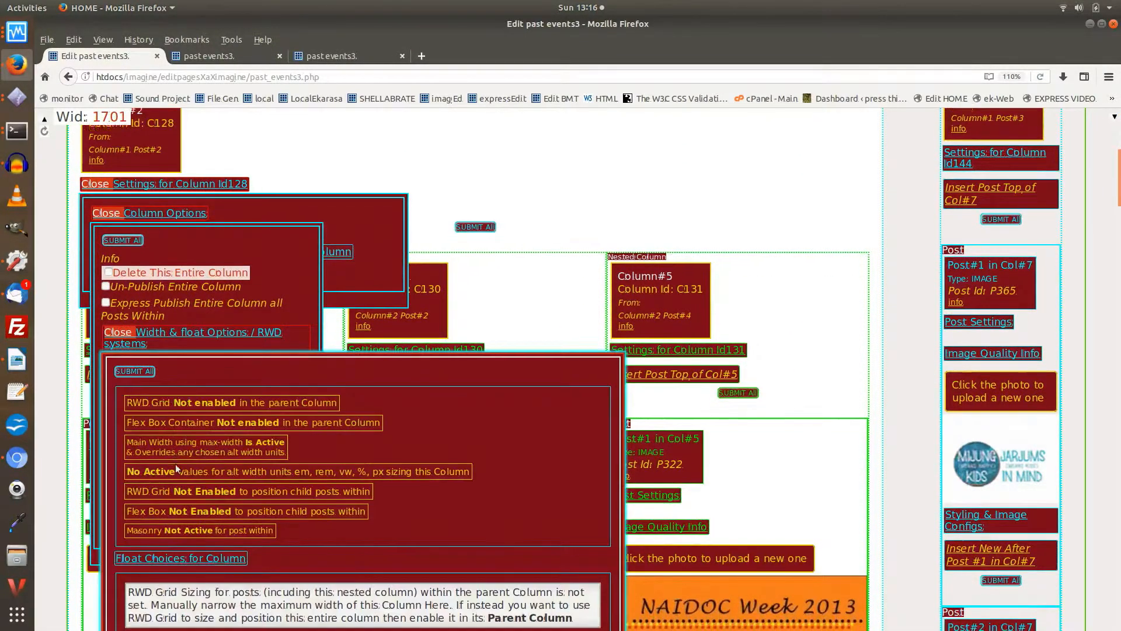
{"action": "scroll", "coordinate": [175, 467], "scroll_direction": "down", "scroll_amount": 5}
{"action": "left_click", "coordinate": [164, 385]}
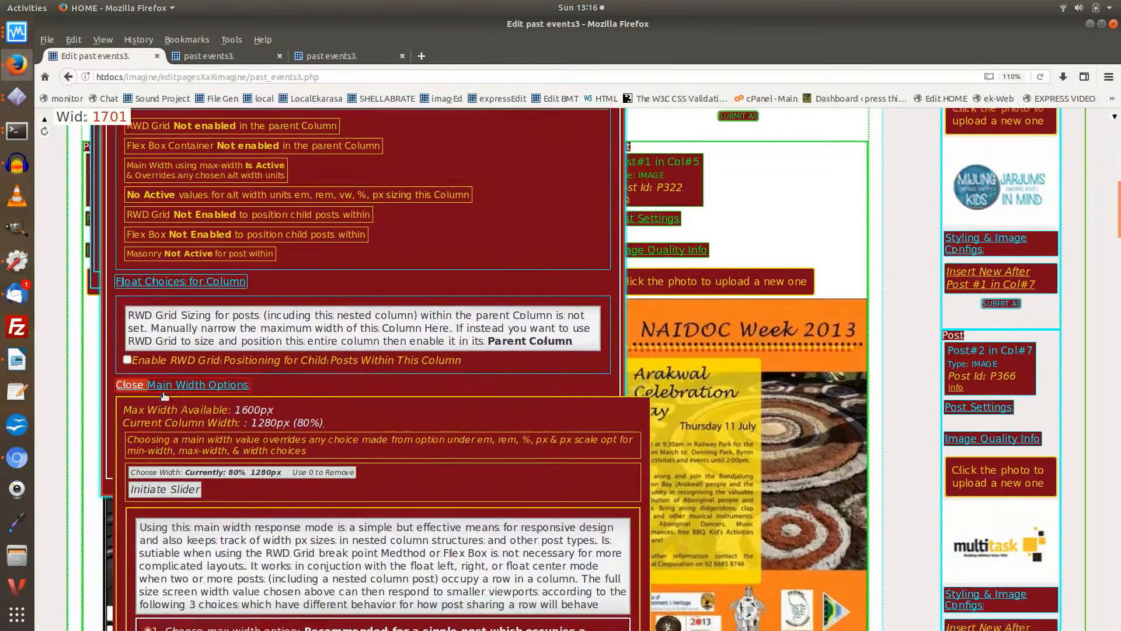
{"action": "scroll", "coordinate": [164, 395], "scroll_direction": "down", "scroll_amount": 9}
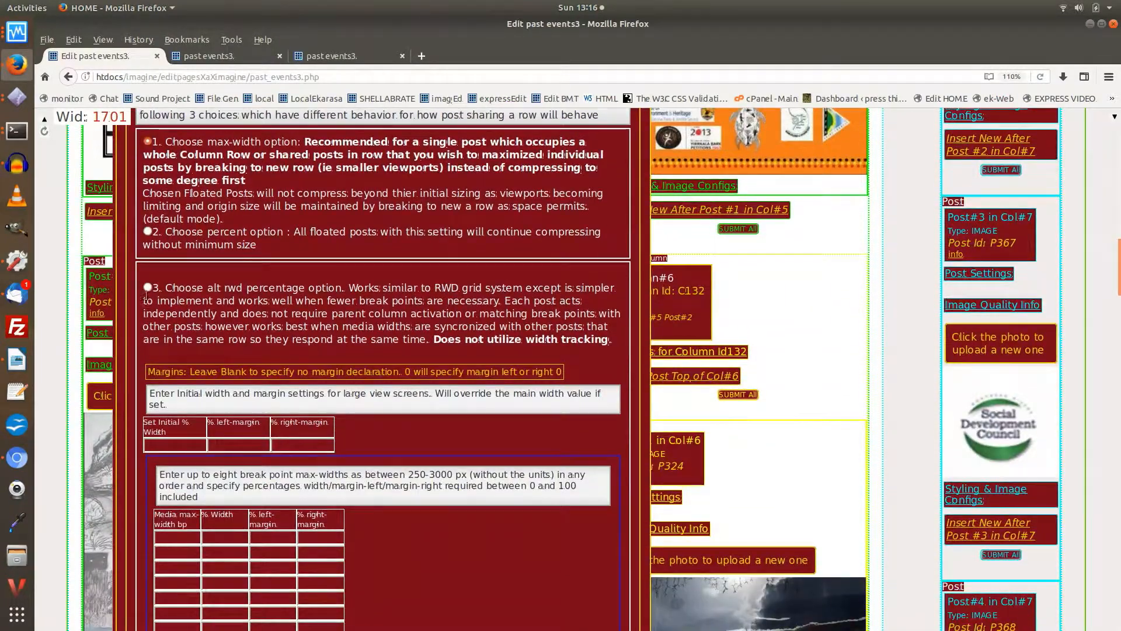
Step: Choose the alt rwd percentage option for Column #2 with 80% initial width, 3% left margin and 0% right margin
{"action": "left_click", "coordinate": [148, 288]}
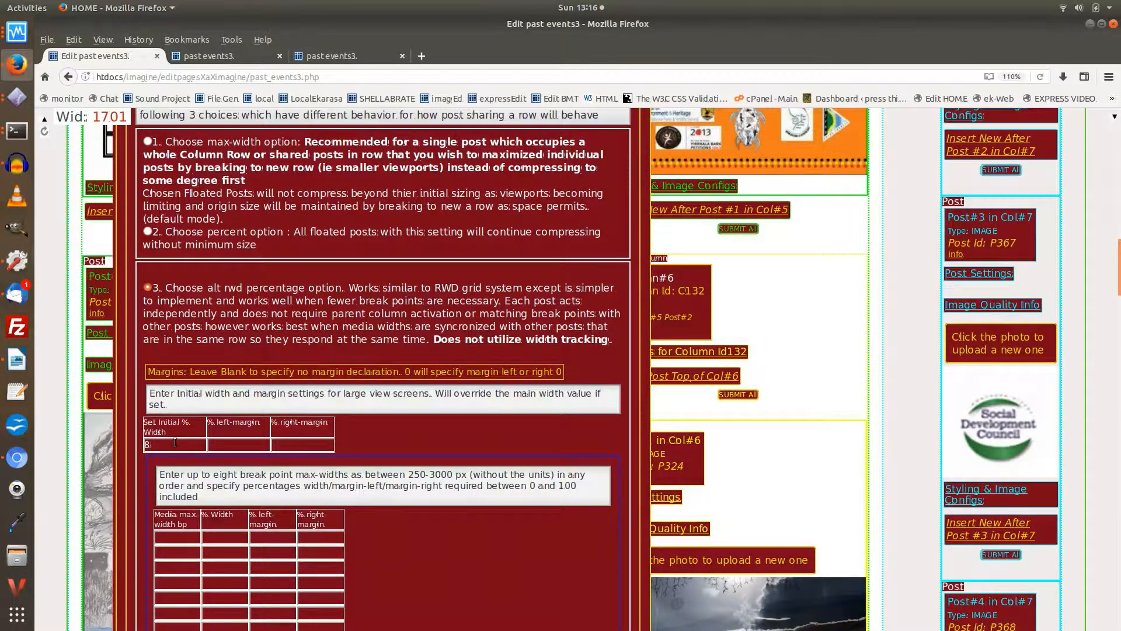
{"action": "left_click", "coordinate": [227, 446]}
{"action": "type", "text": "3"}
{"action": "left_click", "coordinate": [294, 442]}
{"action": "type", "text": "0"}
Step: Add a 750 max-width breakpoint to Column #2 with 100% width and 0% left and right margins
{"action": "left_click", "coordinate": [177, 537]}
{"action": "type", "text": "7"}
{"action": "left_click", "coordinate": [223, 538]}
{"action": "type", "text": "100"}
{"action": "left_click", "coordinate": [270, 539]}
{"action": "type", "text": "0"}
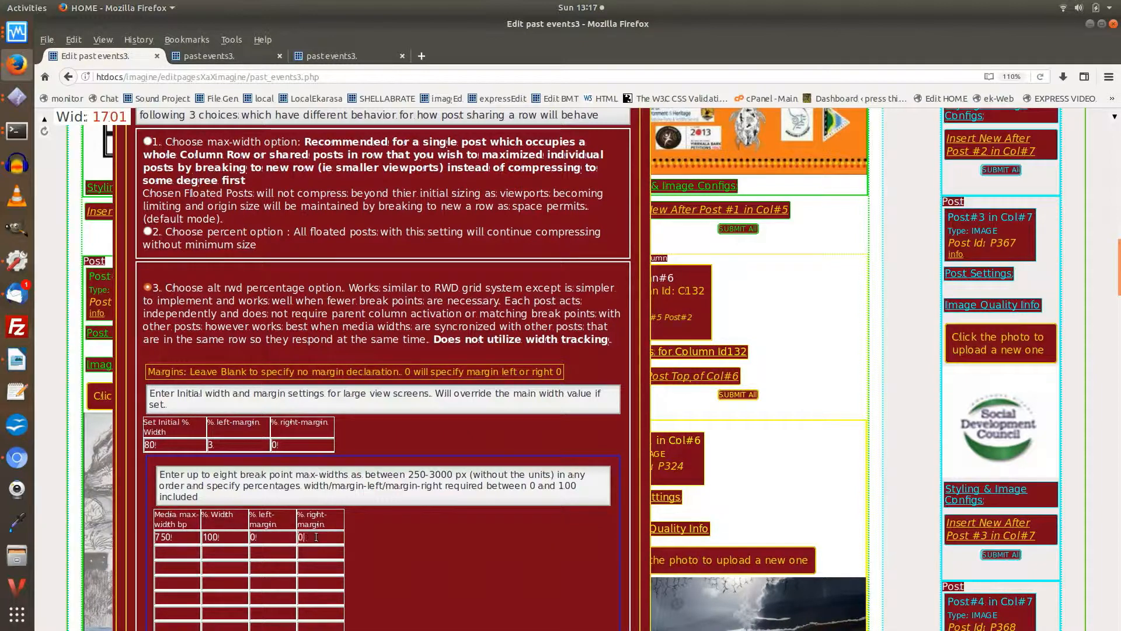
Step: Close Column #2's settings and open the main width options of Column #7 (Id144)
{"action": "scroll", "coordinate": [176, 441], "scroll_direction": "up", "scroll_amount": 11}
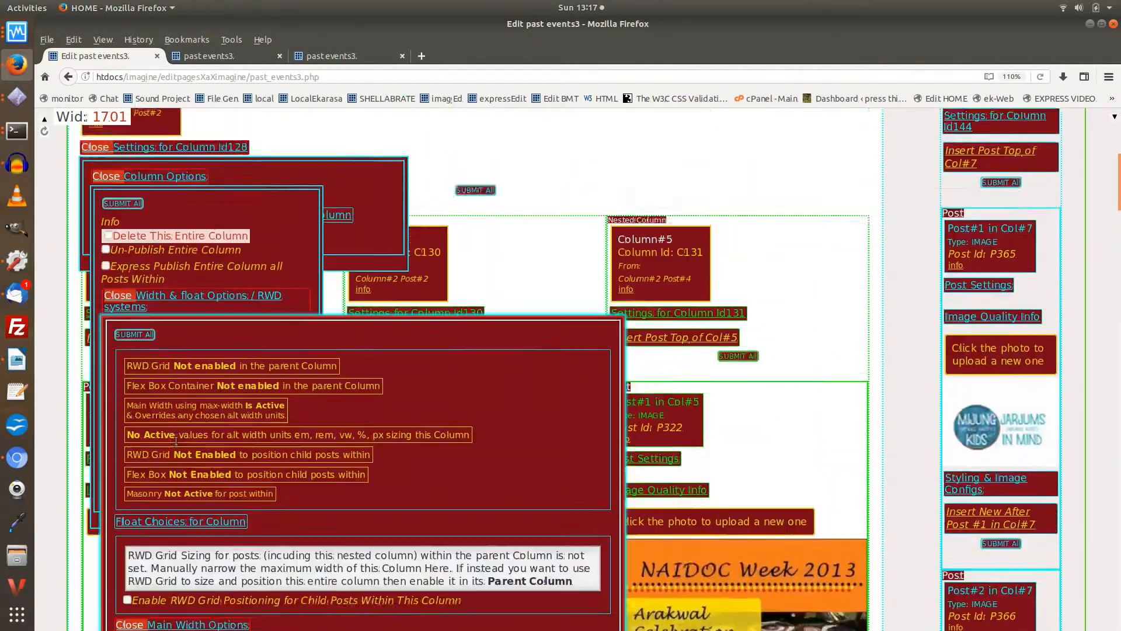
{"action": "scroll", "coordinate": [176, 441], "scroll_direction": "up", "scroll_amount": 3}
{"action": "left_click", "coordinate": [216, 346]}
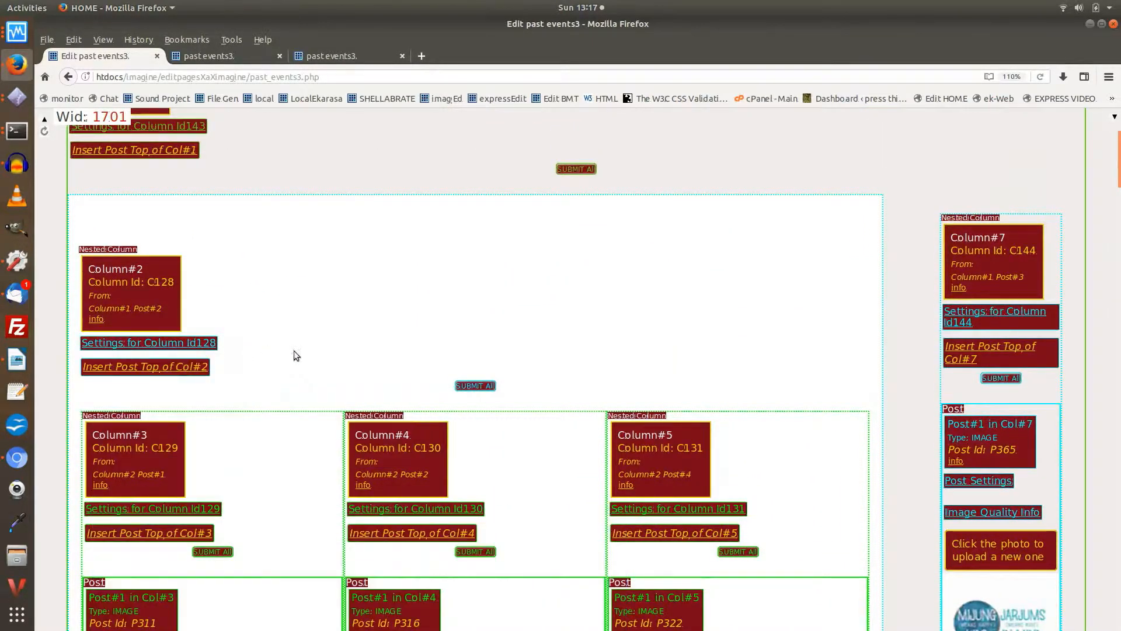
{"action": "left_click", "coordinate": [1026, 314]}
{"action": "scroll", "coordinate": [855, 334], "scroll_direction": "down", "scroll_amount": 2}
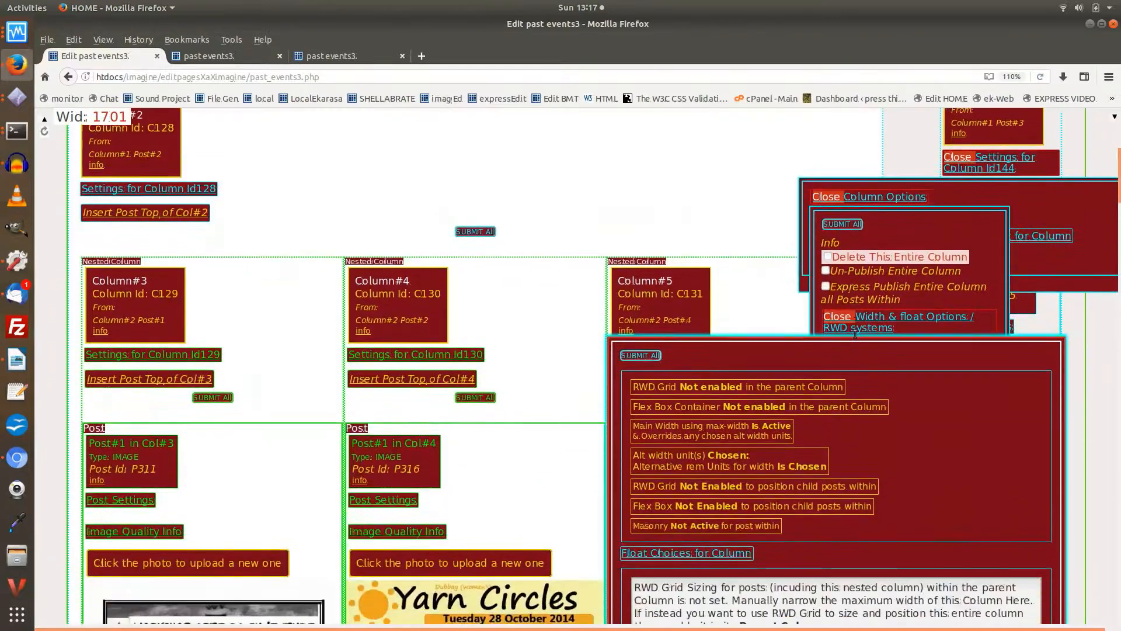
{"action": "scroll", "coordinate": [855, 334], "scroll_direction": "down", "scroll_amount": 11}
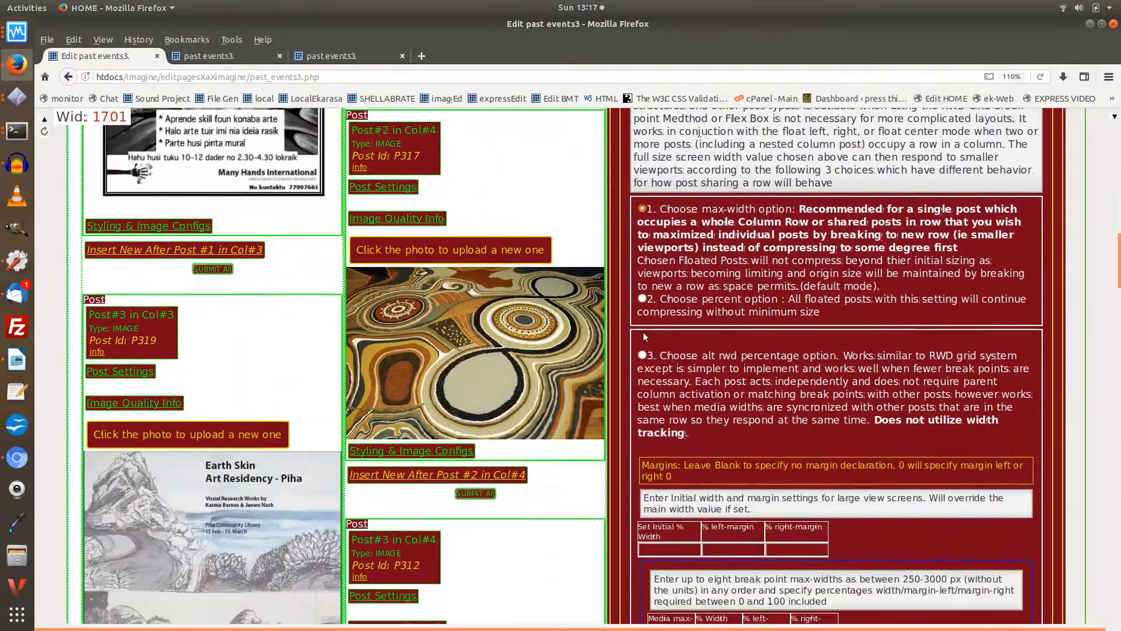
Step: Choose the alt rwd percentage option for Column #7 with 10% initial width, 0% left margin and 2% right margin
{"action": "left_click", "coordinate": [641, 355]}
{"action": "scroll", "coordinate": [660, 356], "scroll_direction": "down", "scroll_amount": 3}
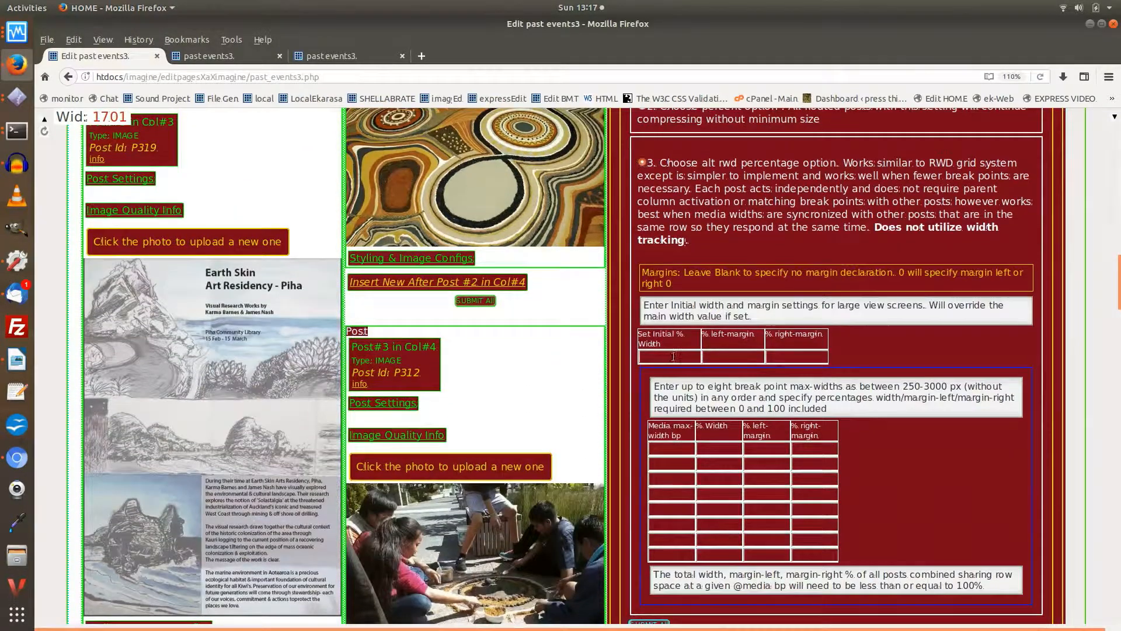
{"action": "left_click", "coordinate": [673, 357]}
{"action": "type", "text": "10"}
{"action": "left_click", "coordinate": [734, 357]}
{"action": "type", "text": "0"}
{"action": "left_click", "coordinate": [789, 357]}
{"action": "type", "text": "2"}
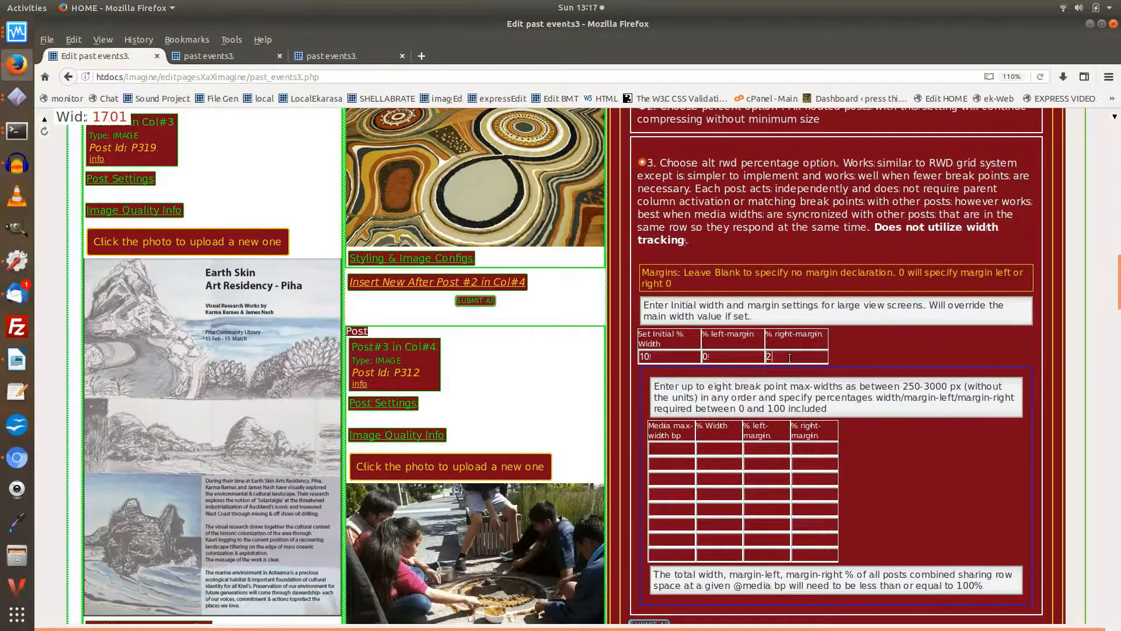
{"action": "scroll", "coordinate": [762, 366], "scroll_direction": "down", "scroll_amount": 2}
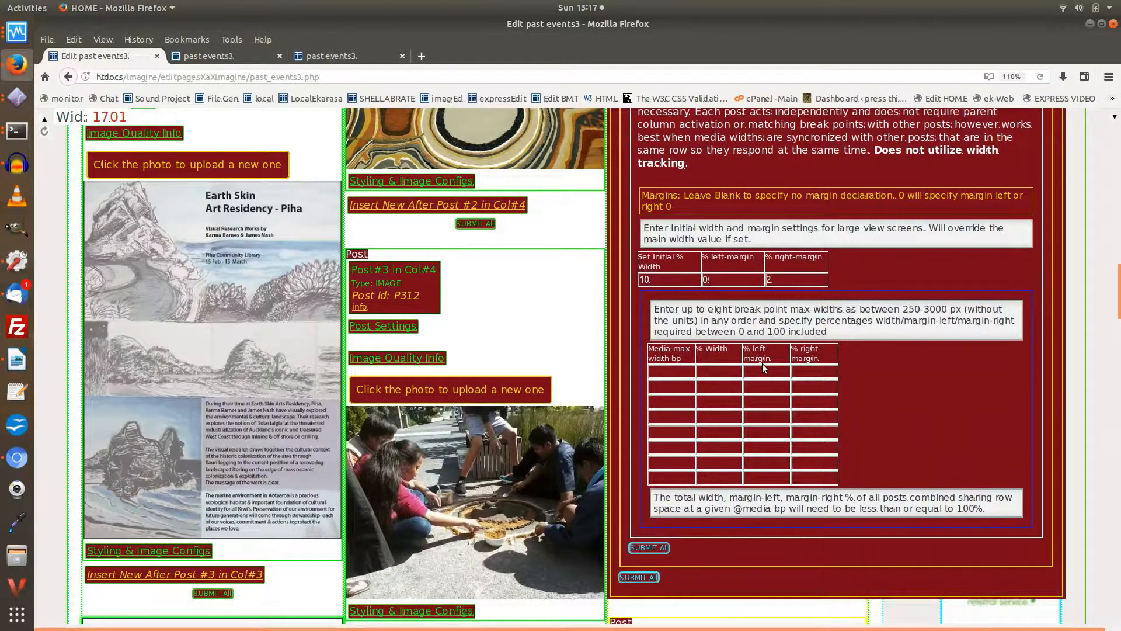
Step: Add a 750 max-width breakpoint with 100% width to Column #7 and close its settings
{"action": "left_click", "coordinate": [667, 375]}
{"action": "type", "text": "750"}
{"action": "left_click", "coordinate": [716, 374]}
{"action": "type", "text": "100"}
{"action": "scroll", "coordinate": [820, 365], "scroll_direction": "up", "scroll_amount": 10}
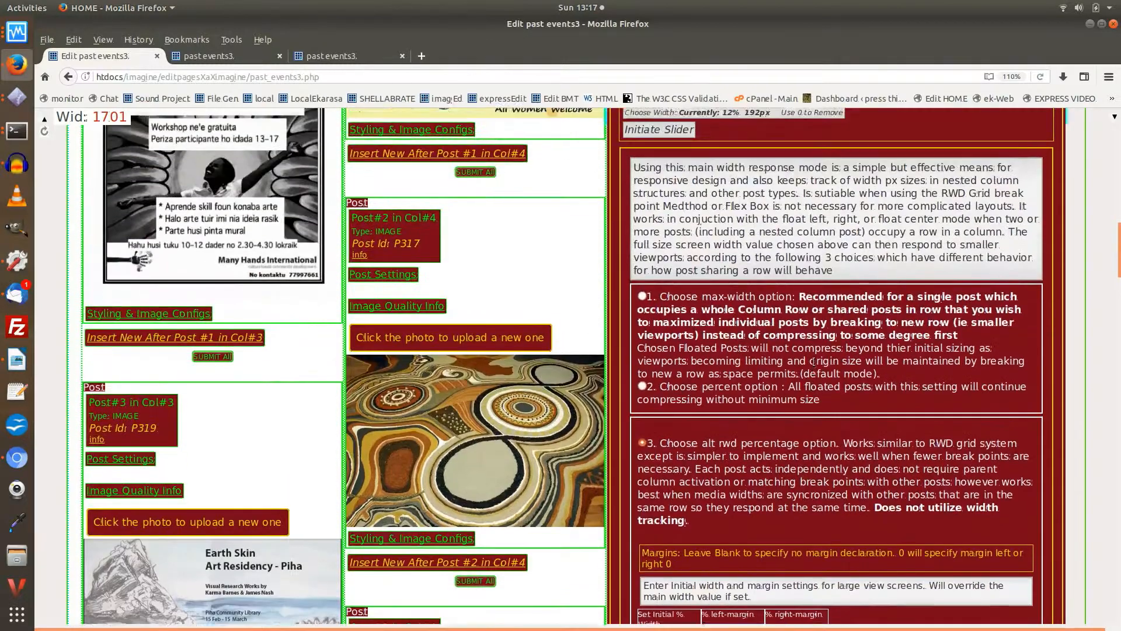
{"action": "scroll", "coordinate": [814, 361], "scroll_direction": "up", "scroll_amount": 10}
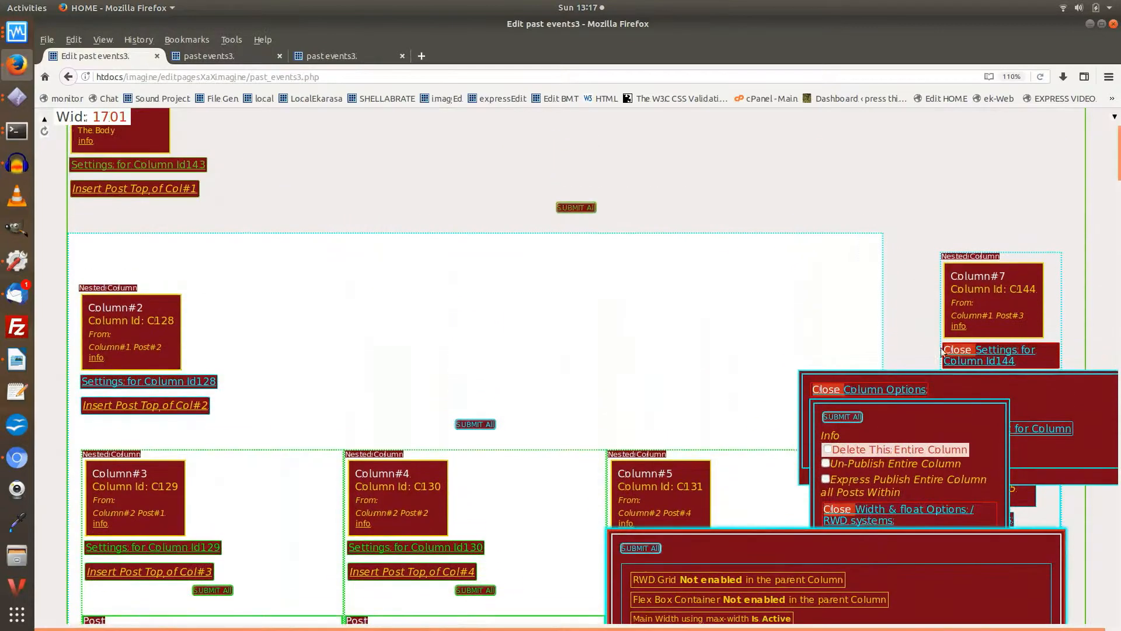
{"action": "left_click", "coordinate": [988, 353]}
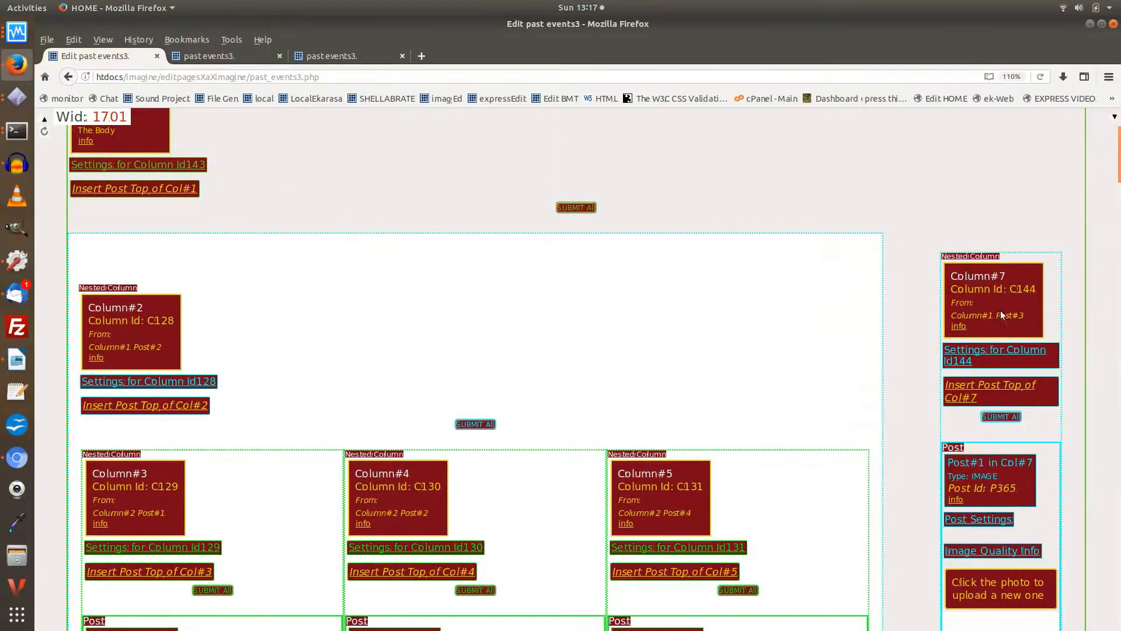
Step: Open the settings of Post #1 in Col#7 and choose the alt rwd percentage option in its main width options
{"action": "scroll", "coordinate": [1000, 314], "scroll_direction": "down", "scroll_amount": 5}
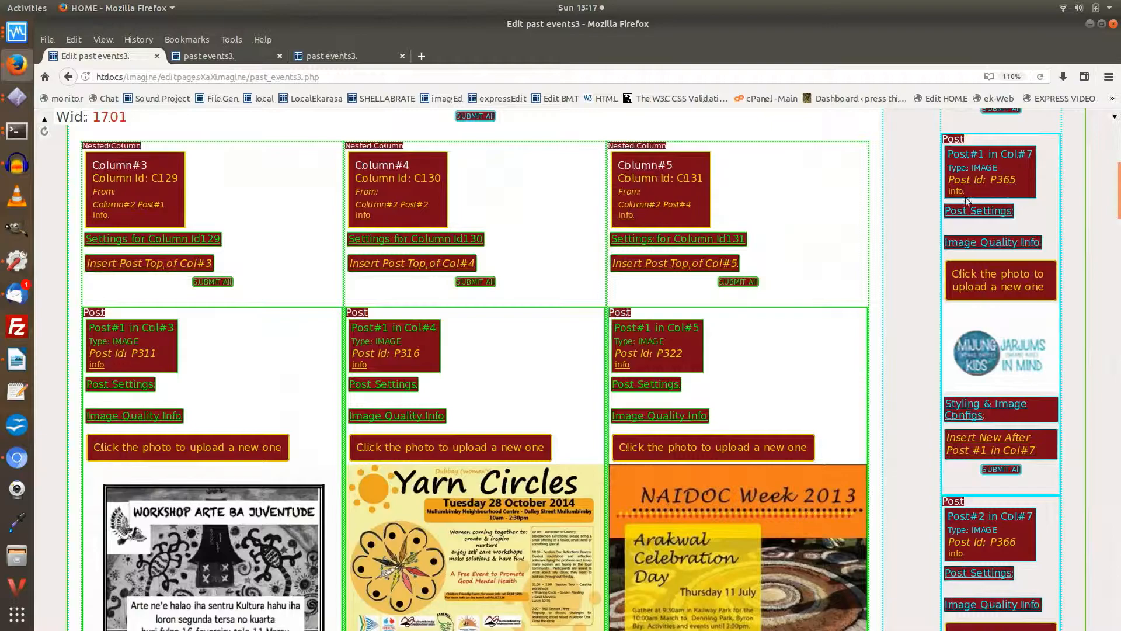
{"action": "left_click", "coordinate": [967, 212]}
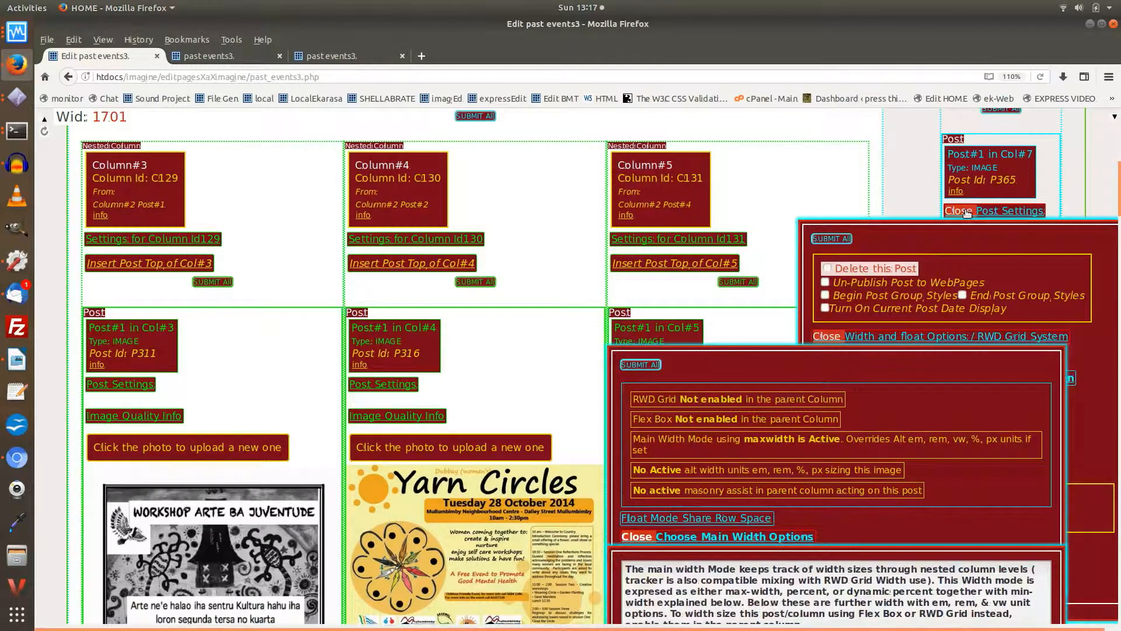
{"action": "scroll", "coordinate": [884, 282], "scroll_direction": "down", "scroll_amount": 12}
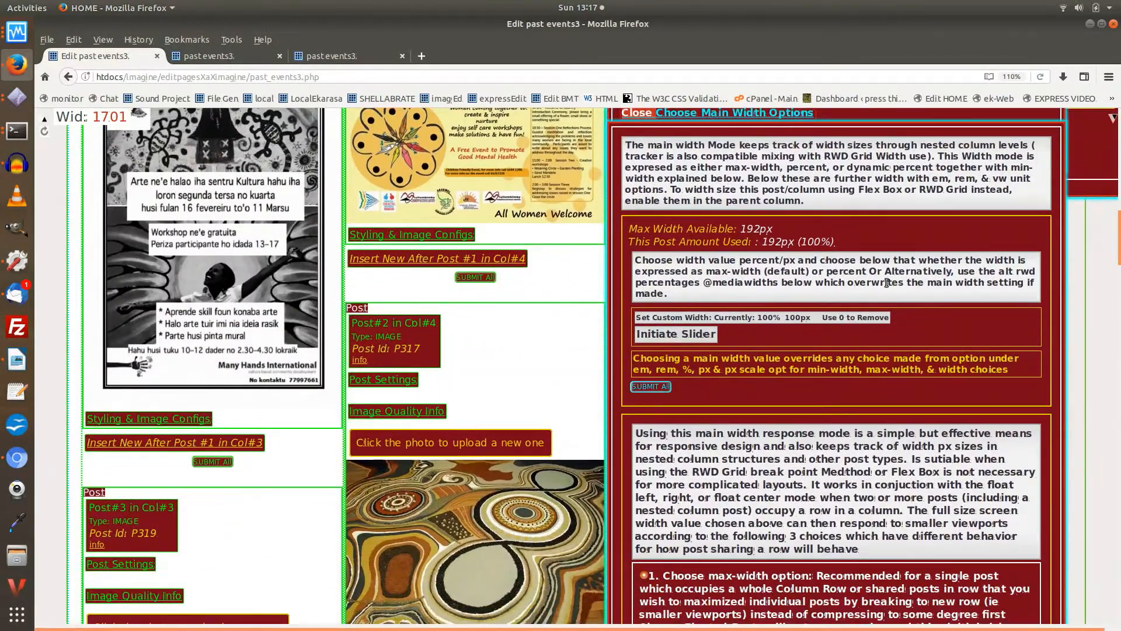
{"action": "scroll", "coordinate": [886, 283], "scroll_direction": "down", "scroll_amount": 15}
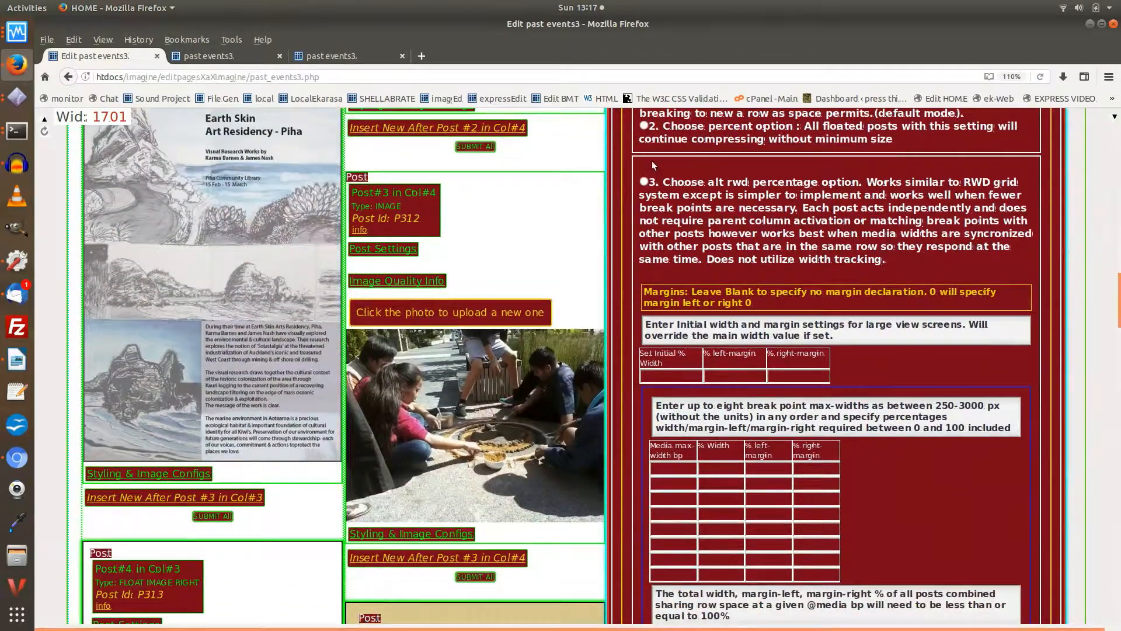
{"action": "left_click", "coordinate": [643, 181]}
{"action": "scroll", "coordinate": [739, 198], "scroll_direction": "down", "scroll_amount": 2}
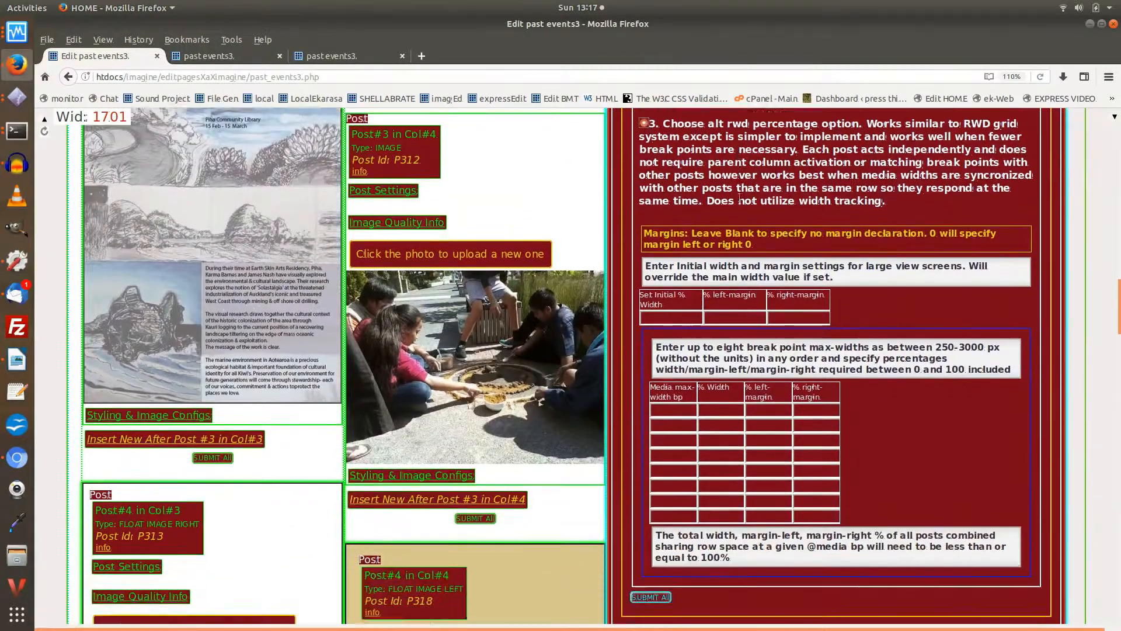
{"action": "scroll", "coordinate": [739, 198], "scroll_direction": "down", "scroll_amount": 2}
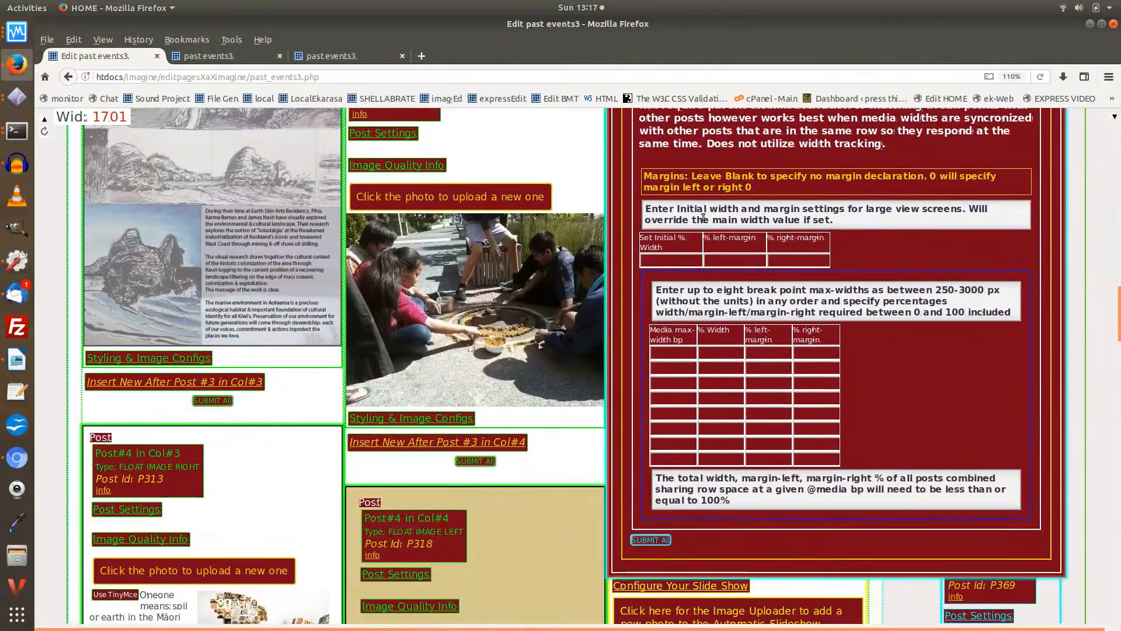
Step: Set the initial width of Post #1 in Col#7 to 100% with 0% left and right margins
{"action": "left_click", "coordinate": [673, 257]}
{"action": "type", "text": "100"}
{"action": "left_click", "coordinate": [724, 261]}
{"action": "type", "text": "0"}
{"action": "left_click", "coordinate": [777, 257]}
{"action": "type", "text": "0"}
Step: Add a 750 max-width breakpoint to Post #1 in Col#7 with a percentage width and 0% left and right margins
{"action": "scroll", "coordinate": [783, 254], "scroll_direction": "down", "scroll_amount": 3}
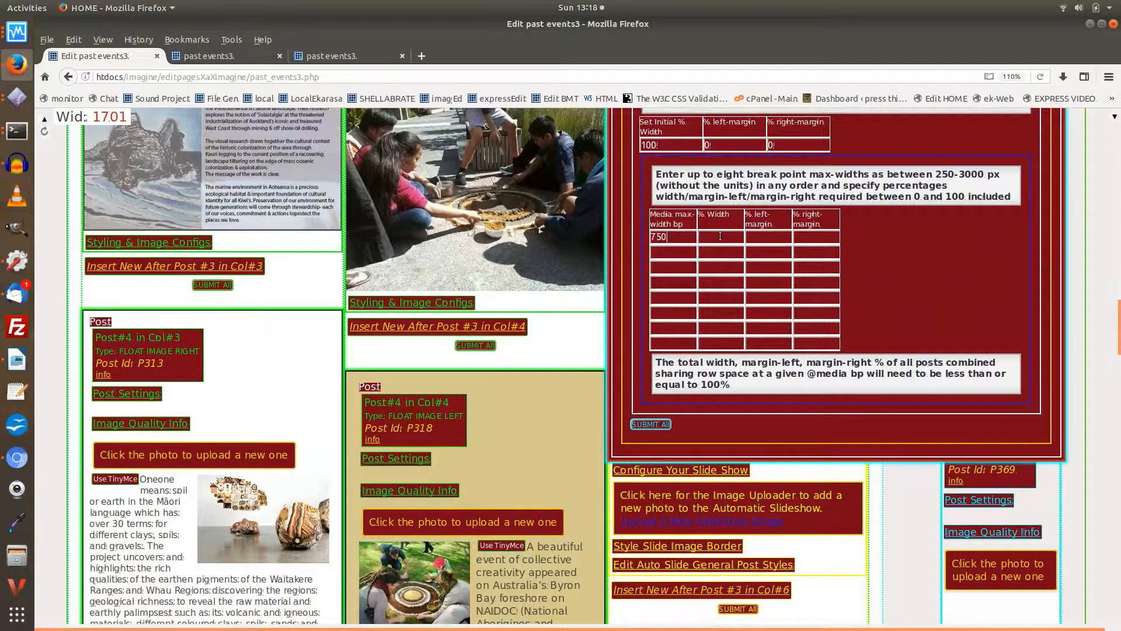
{"action": "type", "text": "5"}
{"action": "left_click", "coordinate": [759, 240]}
{"action": "type", "text": "0"}
{"action": "left_click", "coordinate": [819, 239]}
{"action": "type", "text": "0"}
Step: Close the width options of Post #1 in Col#7 and open its Import/Export Styles & Configurations options
{"action": "scroll", "coordinate": [800, 243], "scroll_direction": "up", "scroll_amount": 8}
{"action": "scroll", "coordinate": [780, 275], "scroll_direction": "up", "scroll_amount": 8}
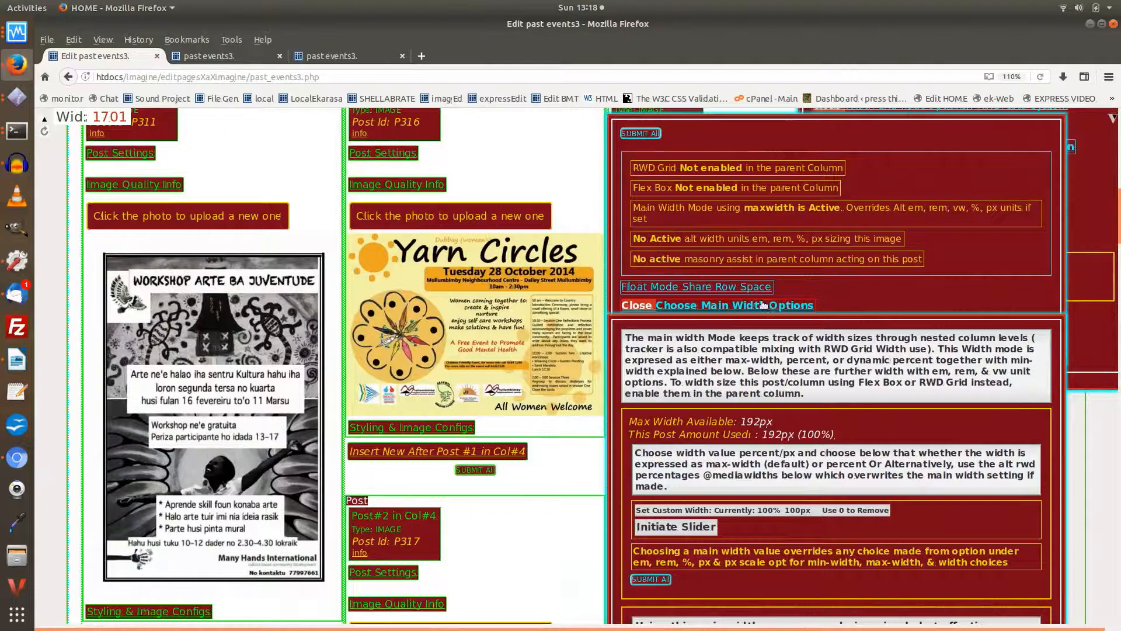
{"action": "left_click", "coordinate": [763, 304]}
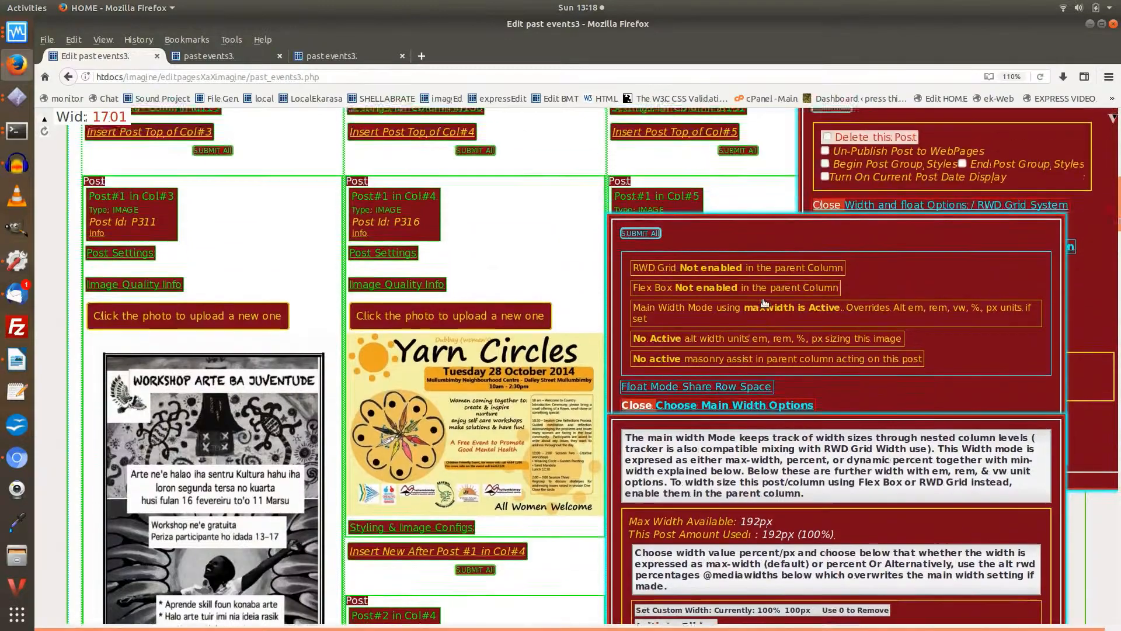
{"action": "left_click", "coordinate": [875, 220]}
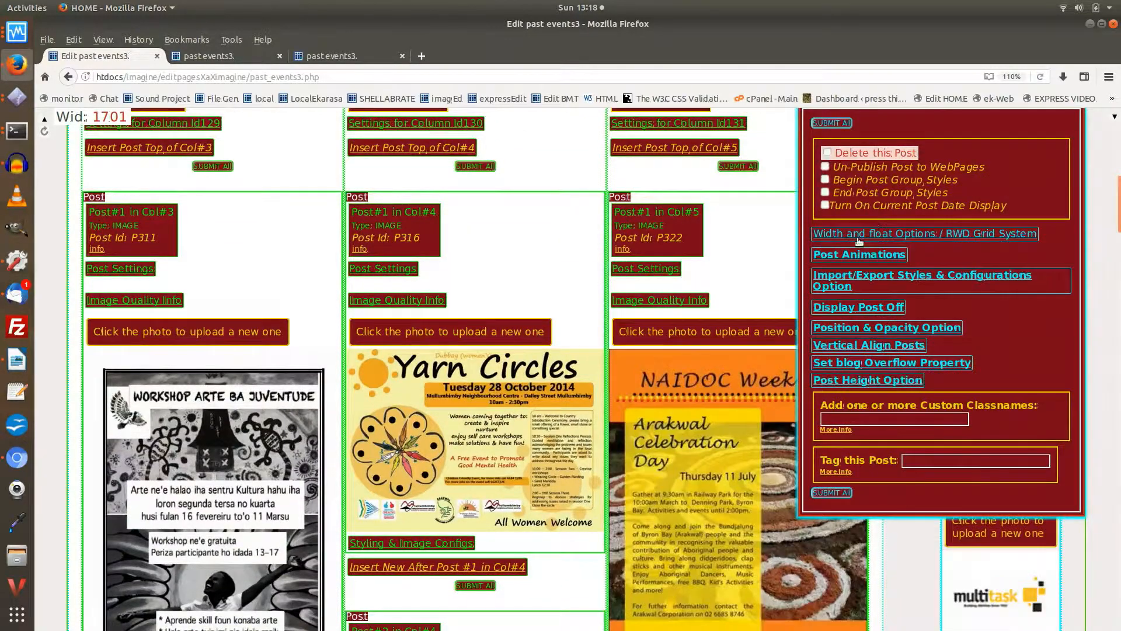
{"action": "left_click", "coordinate": [853, 274]}
Step: Enable exporting this post's Alt RWD Percentage settings to all posts and nested columns in the parent column, and close the post settings
{"action": "scroll", "coordinate": [817, 281], "scroll_direction": "down", "scroll_amount": 6}
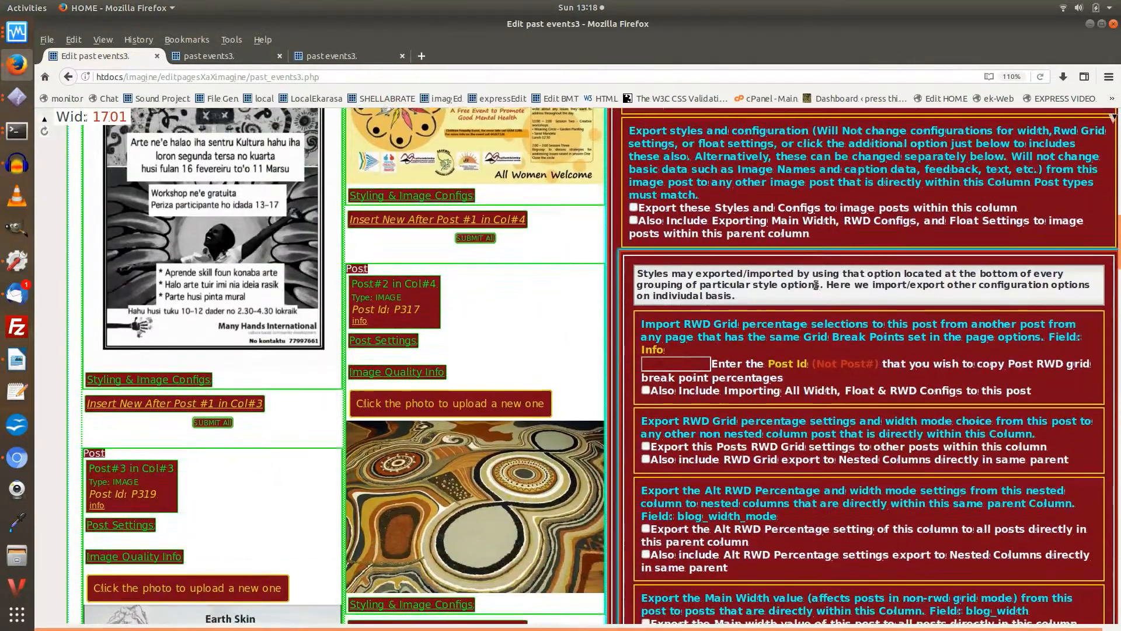
{"action": "scroll", "coordinate": [816, 285], "scroll_direction": "down", "scroll_amount": 5}
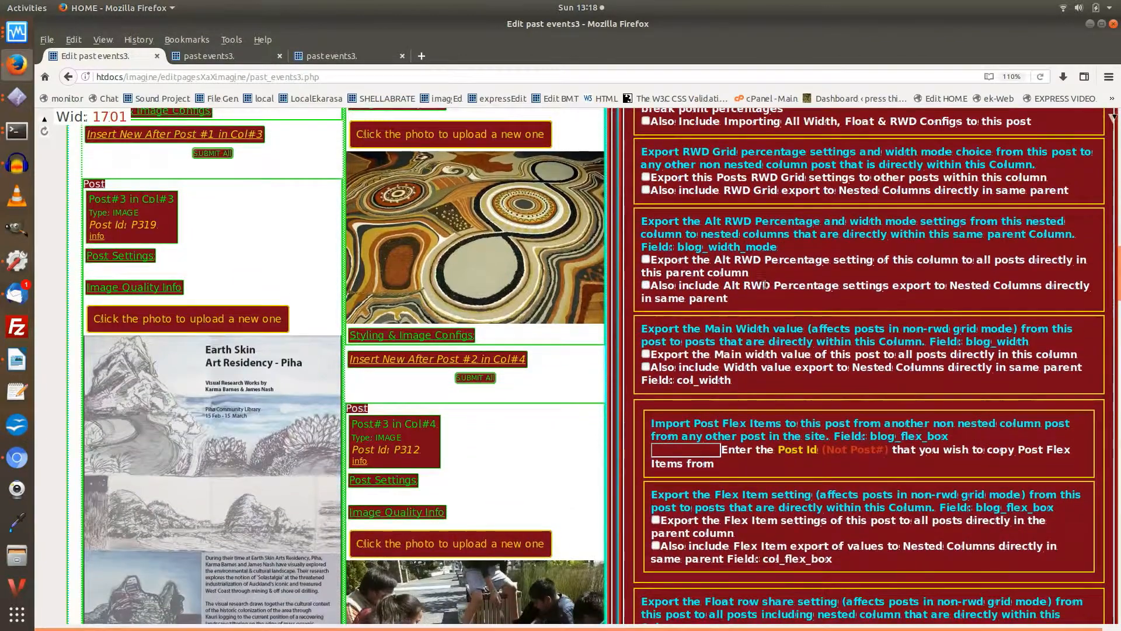
{"action": "left_click", "coordinate": [646, 258]}
{"action": "left_click", "coordinate": [645, 285]}
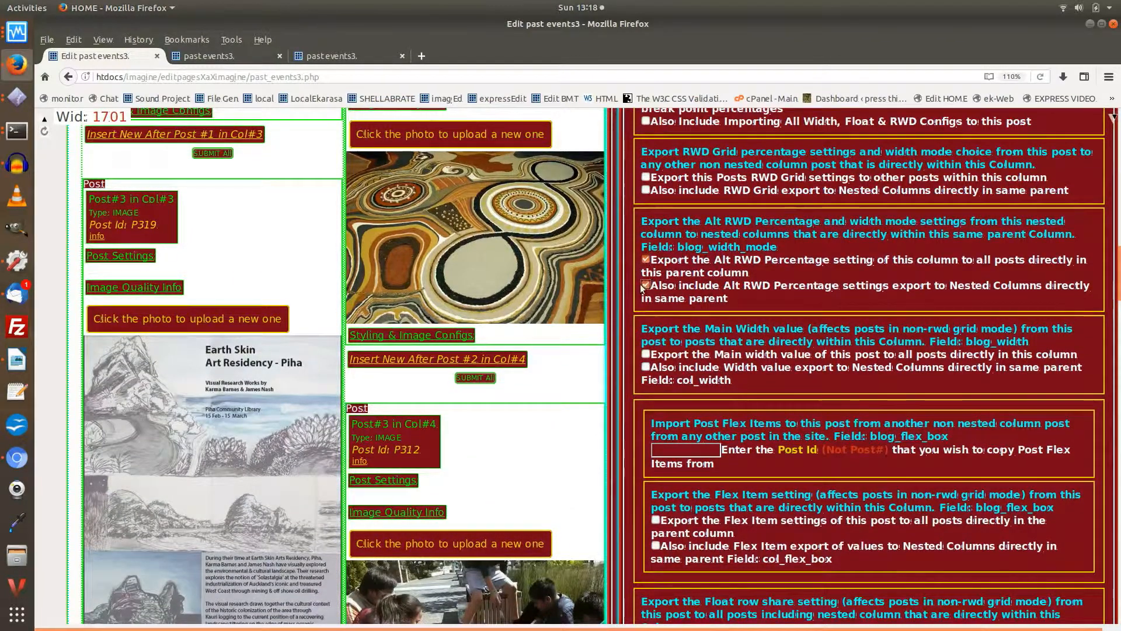
{"action": "scroll", "coordinate": [797, 258], "scroll_direction": "up", "scroll_amount": 6}
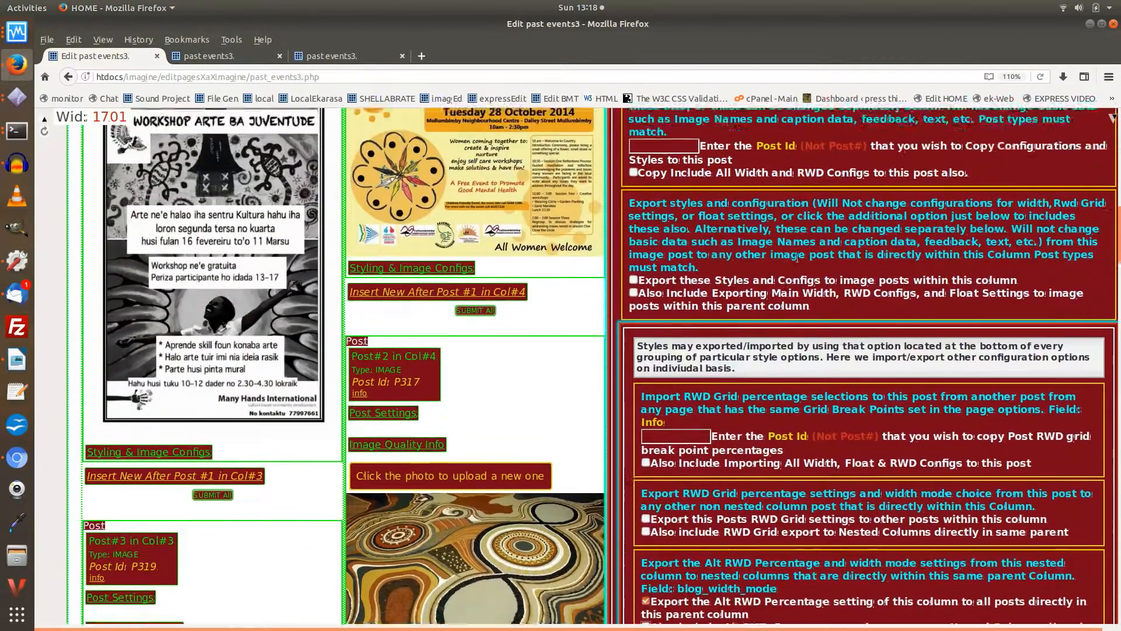
{"action": "scroll", "coordinate": [797, 258], "scroll_direction": "up", "scroll_amount": 7}
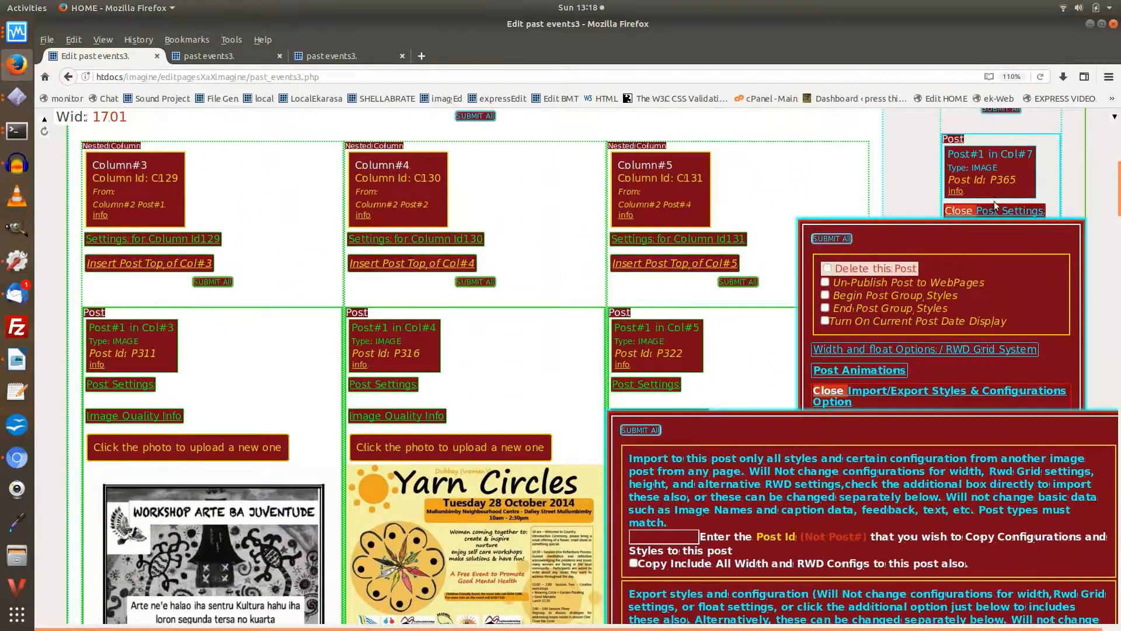
{"action": "left_click", "coordinate": [995, 209]}
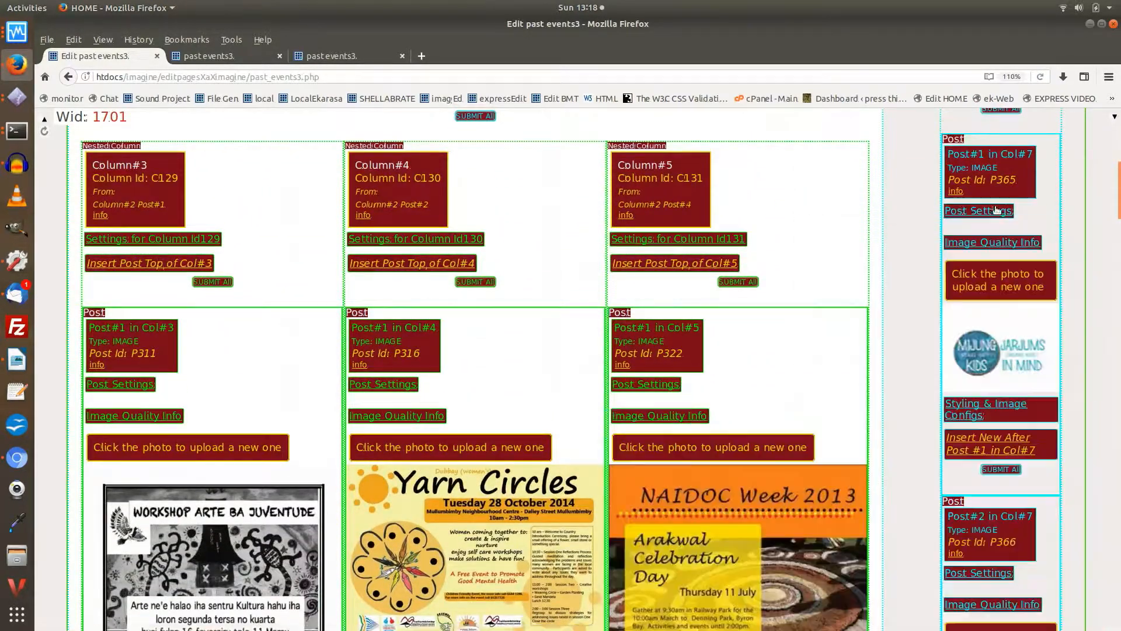
Step: Open the settings of Column #3 (Id129) and choose the alt rwd percentage option
{"action": "left_click", "coordinate": [150, 242]}
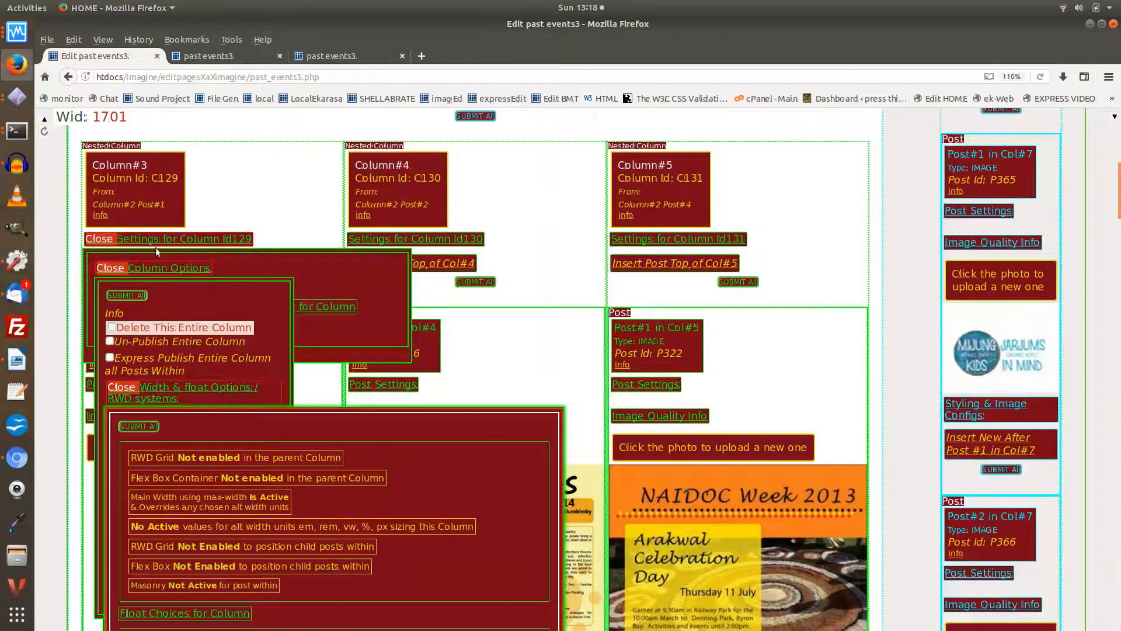
{"action": "scroll", "coordinate": [157, 248], "scroll_direction": "down", "scroll_amount": 8}
{"action": "scroll", "coordinate": [162, 251], "scroll_direction": "down", "scroll_amount": 9}
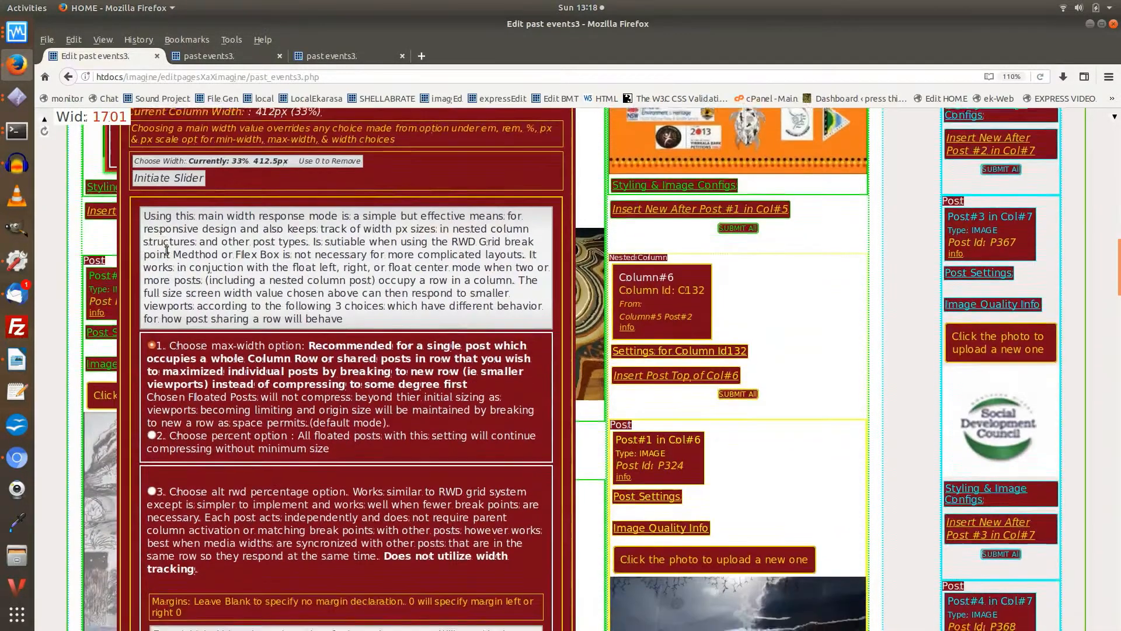
{"action": "scroll", "coordinate": [166, 250], "scroll_direction": "down", "scroll_amount": 1}
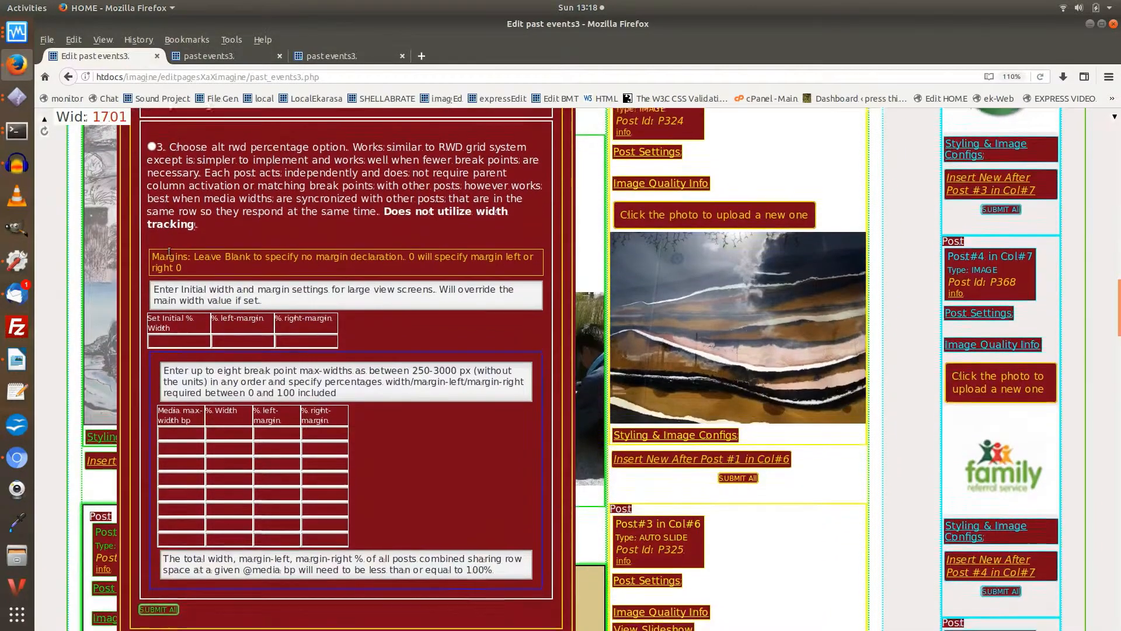
{"action": "left_click", "coordinate": [150, 144]}
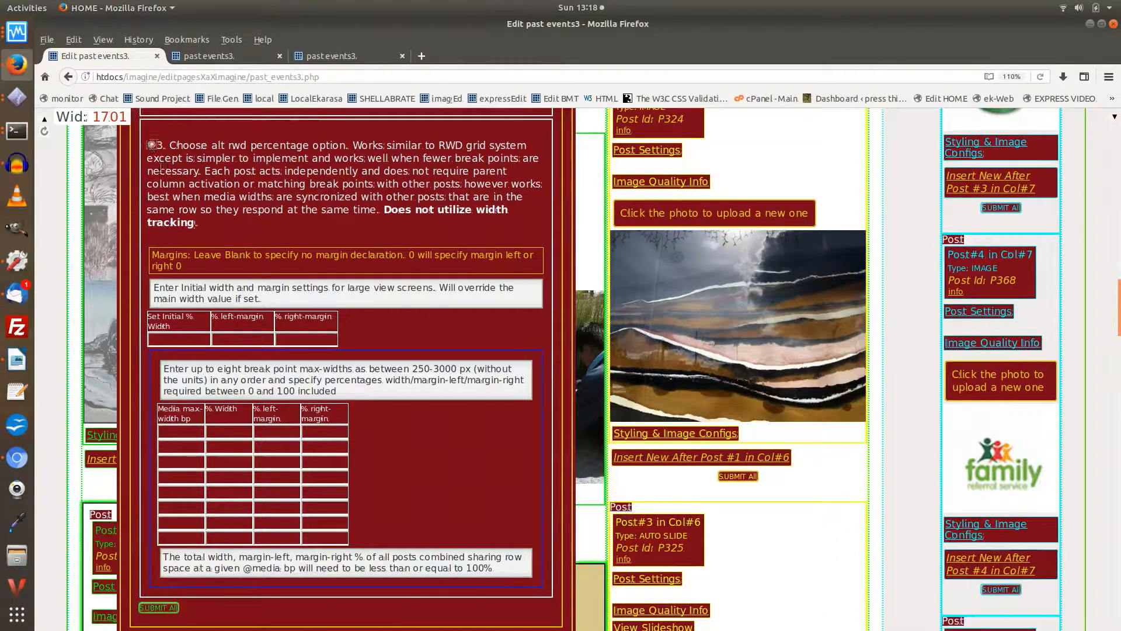
{"action": "scroll", "coordinate": [177, 216], "scroll_direction": "down", "scroll_amount": 2}
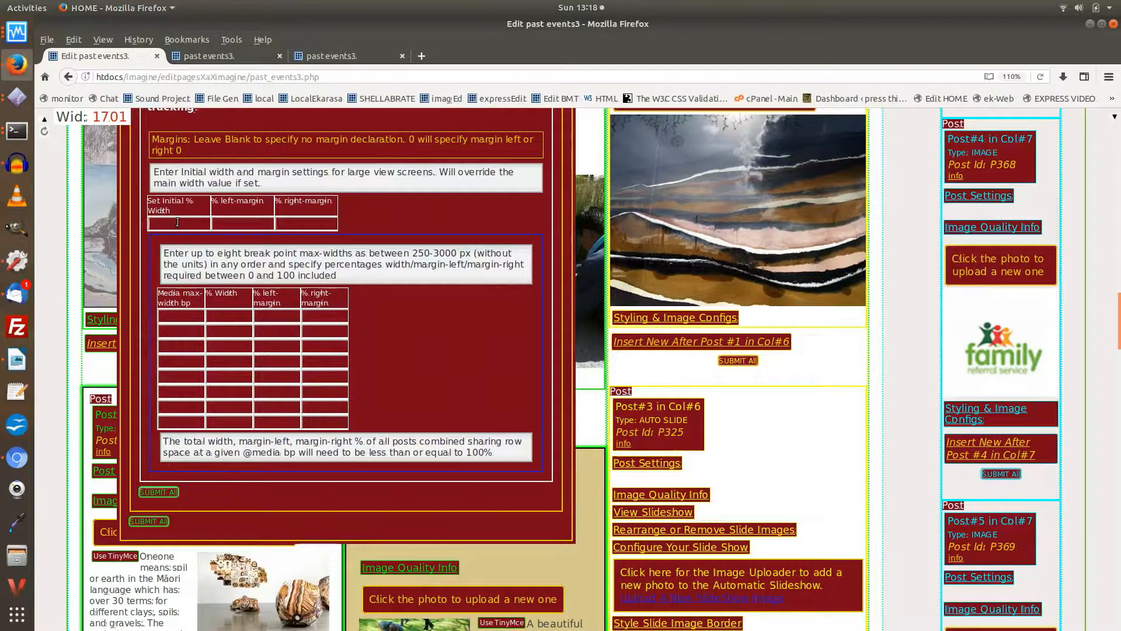
Step: Set Column #3's initial width to 27% with 0% left and right margins
{"action": "left_click", "coordinate": [178, 222]}
{"action": "type", "text": "27"}
{"action": "left_click", "coordinate": [241, 221]}
{"action": "type", "text": "0"}
{"action": "left_click", "coordinate": [293, 224]}
{"action": "type", "text": "0"}
Step: Open the settings of Column #4 (Id130) and choose the alt rwd percentage option
{"action": "scroll", "coordinate": [404, 223], "scroll_direction": "up", "scroll_amount": 1}
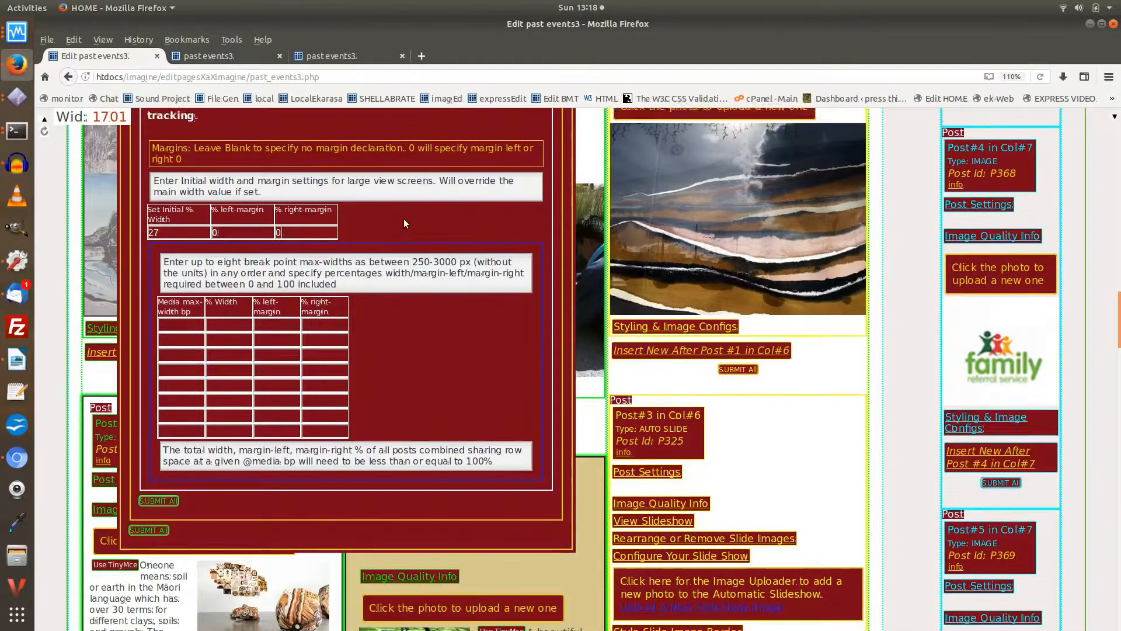
{"action": "scroll", "coordinate": [404, 223], "scroll_direction": "up", "scroll_amount": 10}
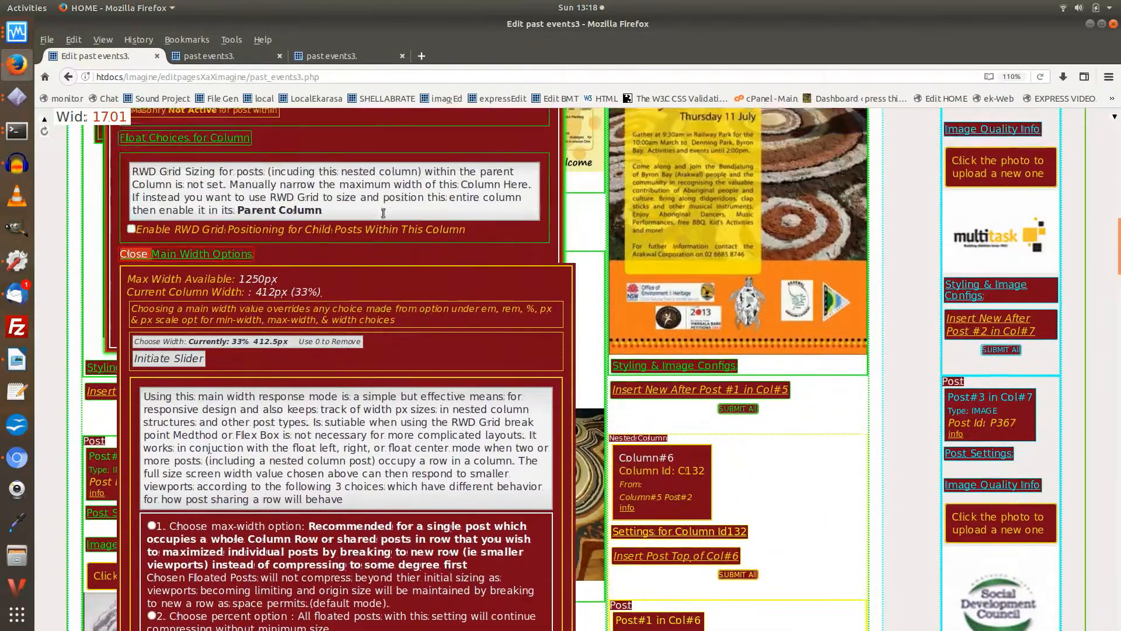
{"action": "scroll", "coordinate": [383, 213], "scroll_direction": "up", "scroll_amount": 8}
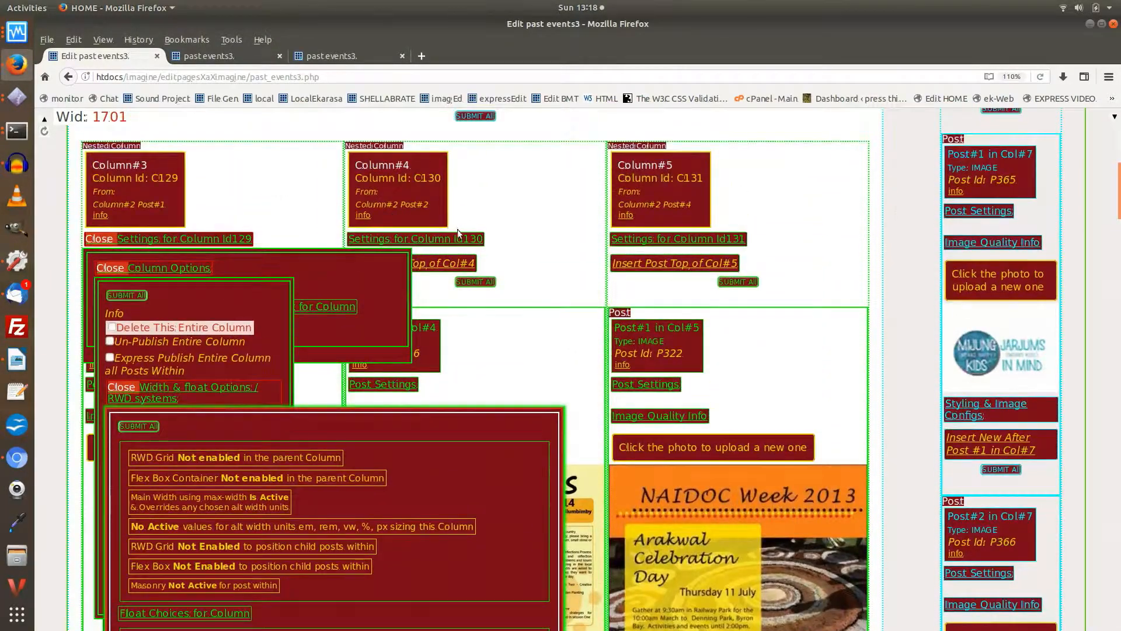
{"action": "left_click", "coordinate": [462, 240]}
{"action": "scroll", "coordinate": [425, 351], "scroll_direction": "down", "scroll_amount": 10}
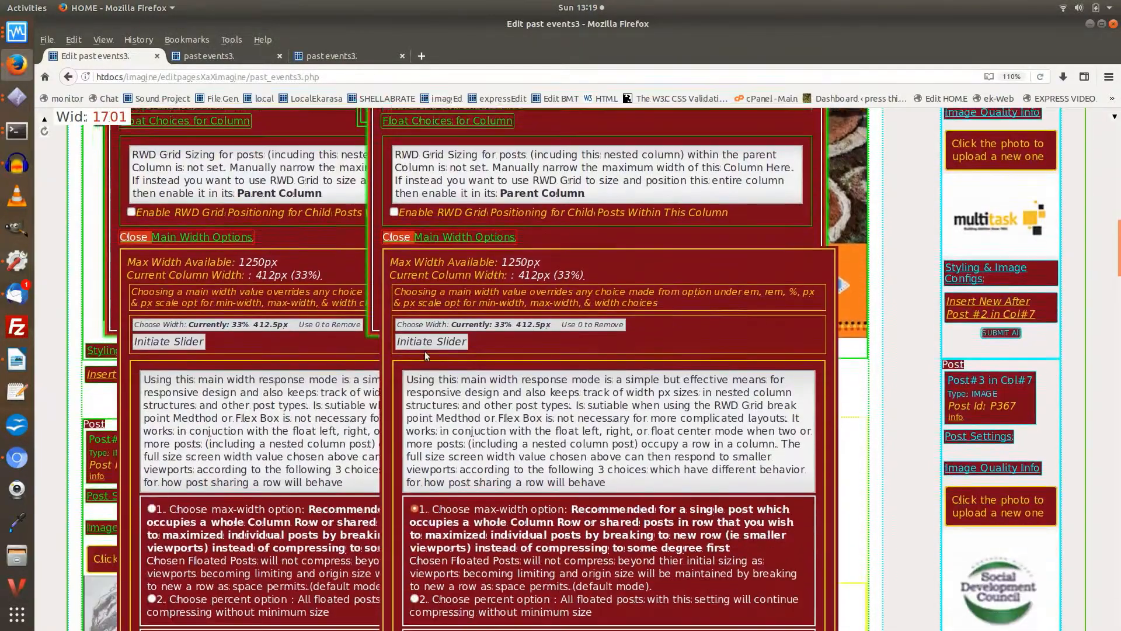
{"action": "scroll", "coordinate": [428, 344], "scroll_direction": "down", "scroll_amount": 4}
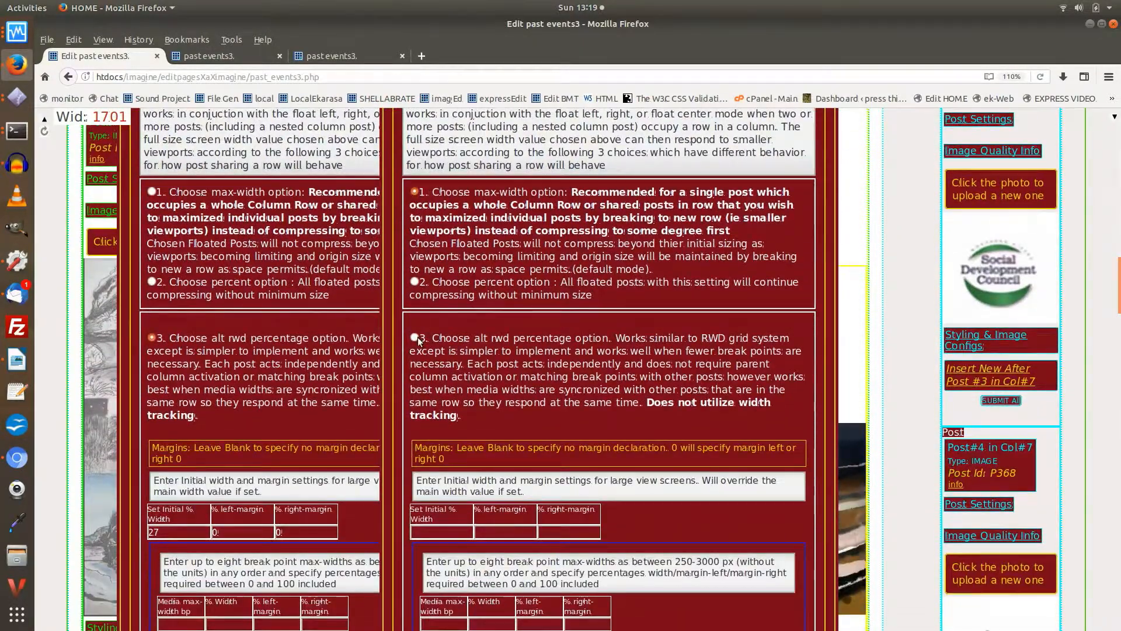
{"action": "left_click", "coordinate": [415, 338]}
{"action": "scroll", "coordinate": [419, 341], "scroll_direction": "down", "scroll_amount": 3}
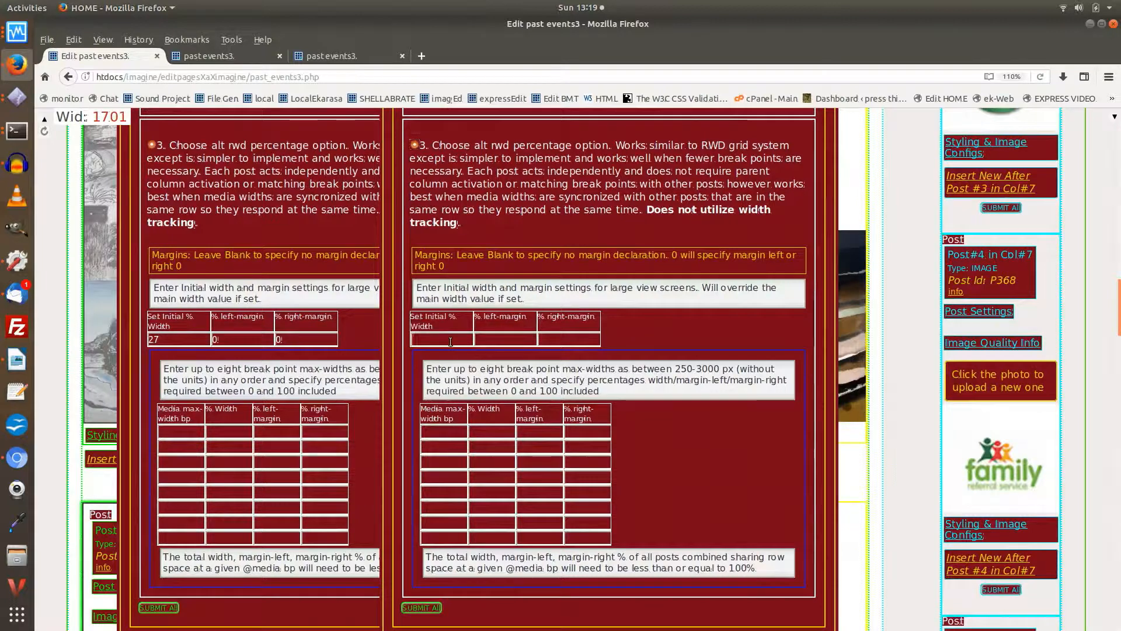
Step: Set Column #4's initial width to 38%, left margin to 1% and right margin to 0%
{"action": "left_click", "coordinate": [451, 341]}
{"action": "type", "text": "38"}
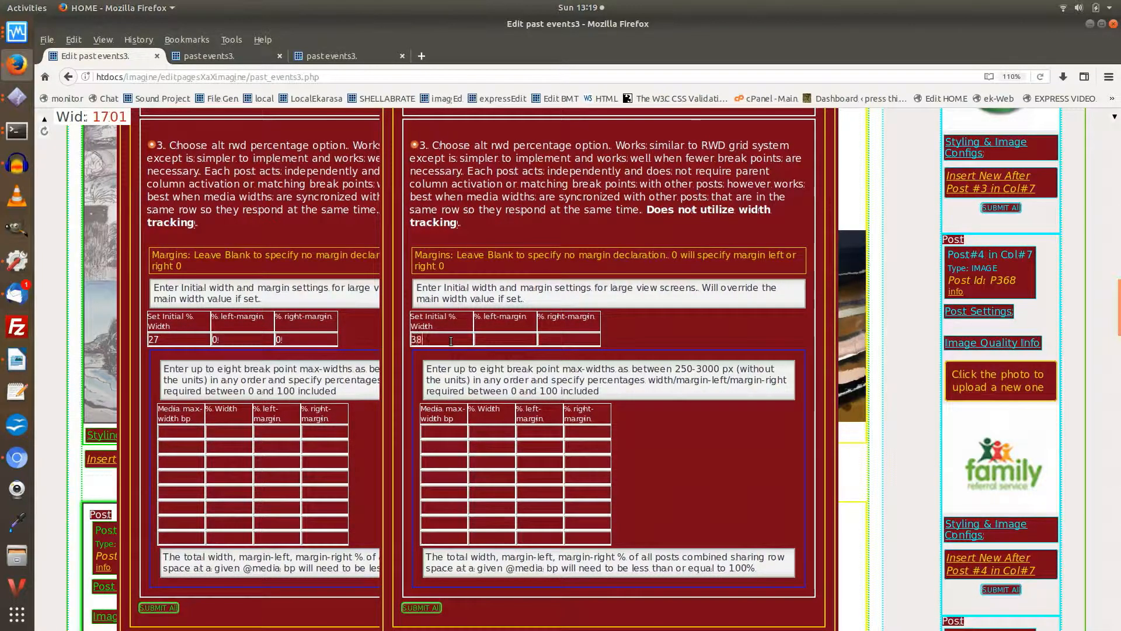
{"action": "left_click", "coordinate": [521, 340]}
{"action": "left_click", "coordinate": [556, 335]}
{"action": "type", "text": "0"}
Step: Open the settings of Column #5 (Id131) and choose the alt rwd percentage option
{"action": "scroll", "coordinate": [556, 336], "scroll_direction": "up", "scroll_amount": 15}
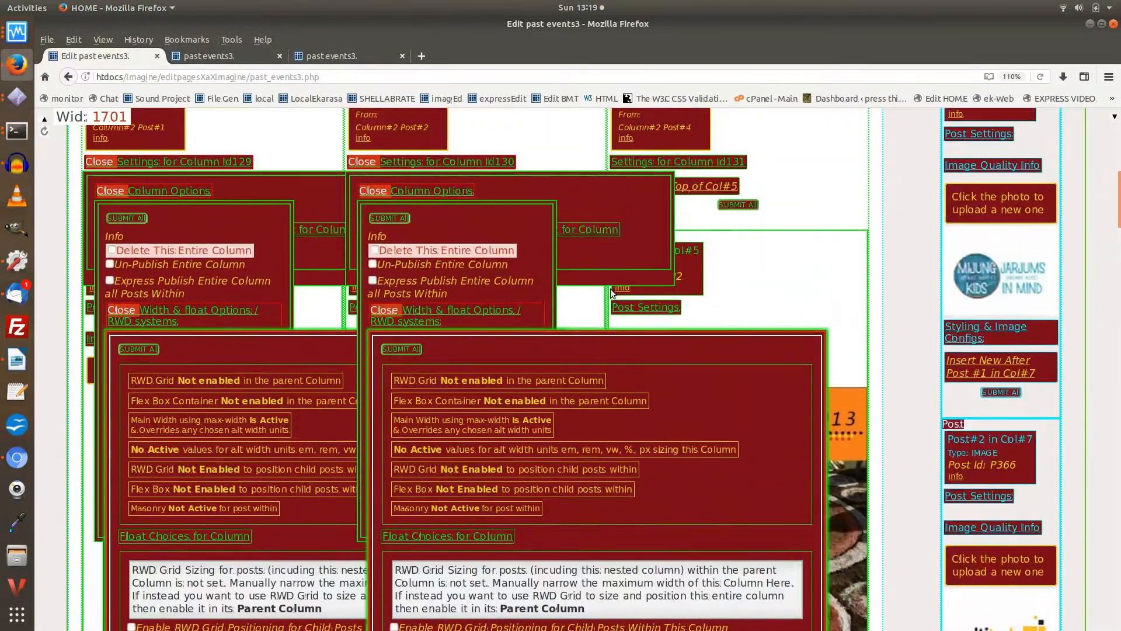
{"action": "scroll", "coordinate": [611, 293], "scroll_direction": "up", "scroll_amount": 3}
{"action": "left_click", "coordinate": [734, 316]}
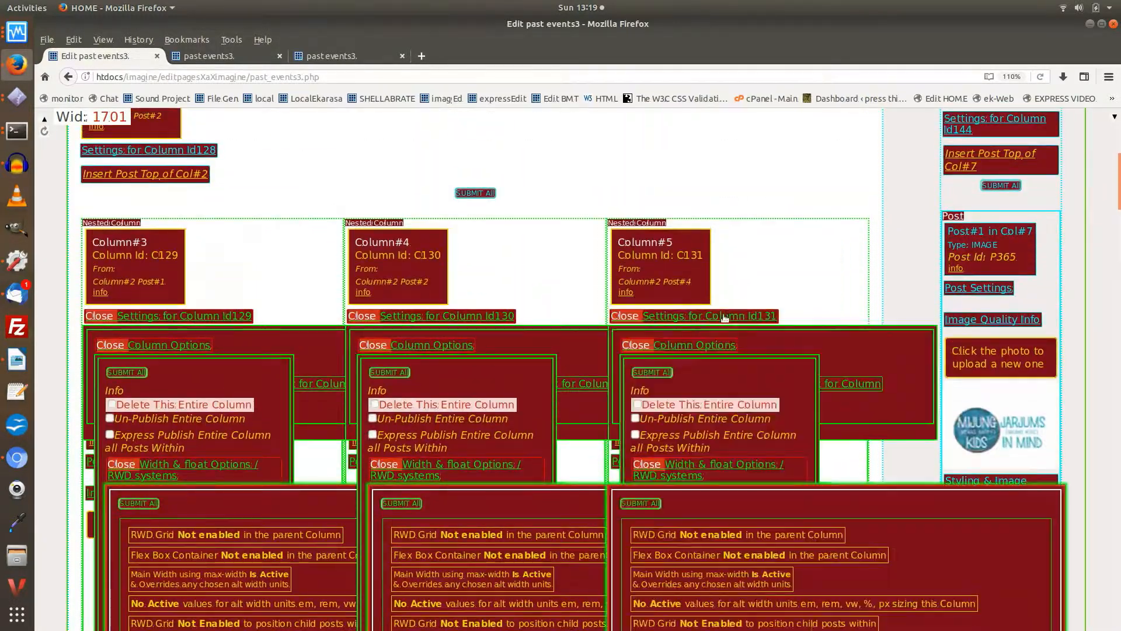
{"action": "scroll", "coordinate": [707, 315], "scroll_direction": "down", "scroll_amount": 3}
{"action": "scroll", "coordinate": [707, 315], "scroll_direction": "down", "scroll_amount": 15}
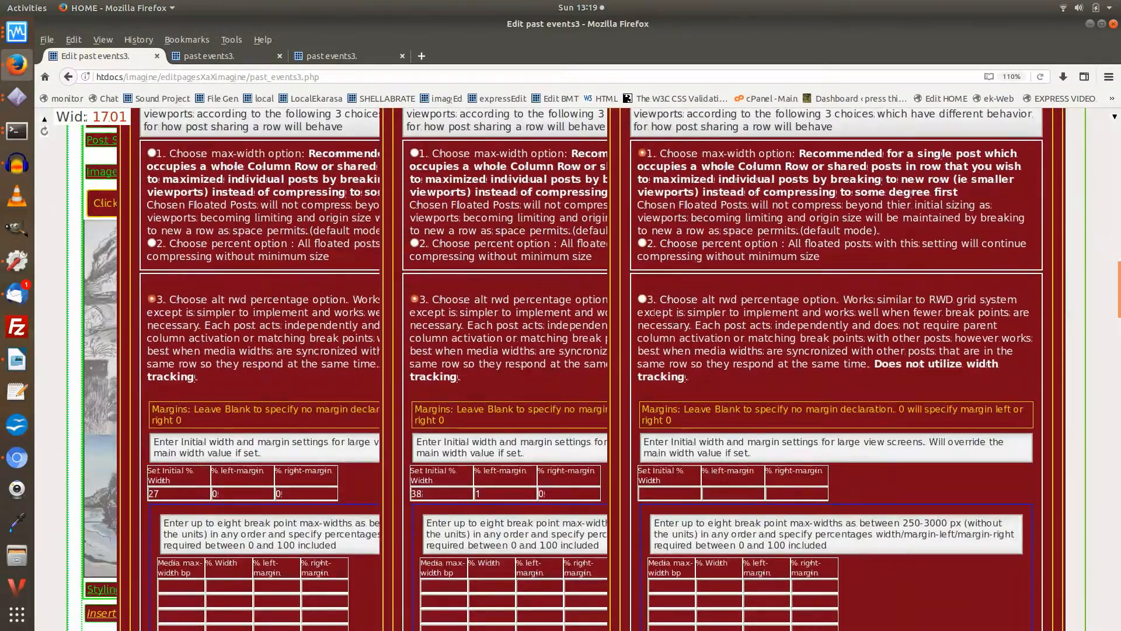
{"action": "left_click", "coordinate": [642, 299]}
{"action": "scroll", "coordinate": [646, 310], "scroll_direction": "down", "scroll_amount": 3}
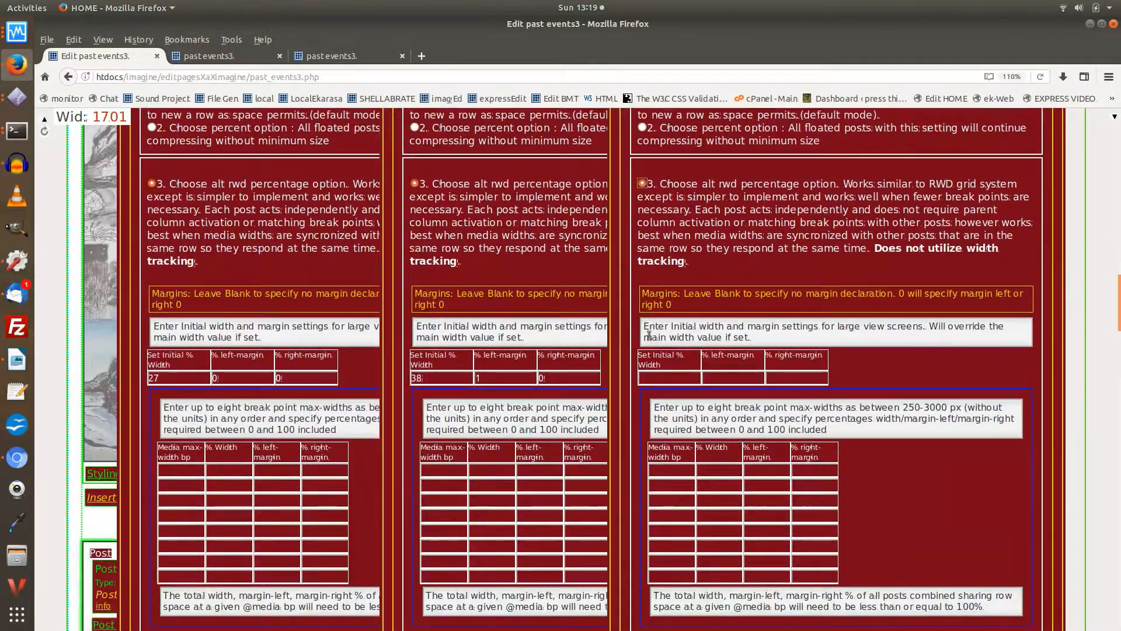
Step: Set Column #5's initial width to 32%, left margin to 1% and right margin to 0%
{"action": "left_click", "coordinate": [664, 377]}
{"action": "type", "text": "32"}
{"action": "left_click", "coordinate": [706, 373]}
{"action": "type", "text": "1"}
{"action": "left_click", "coordinate": [796, 374]}
{"action": "type", "text": "0"}
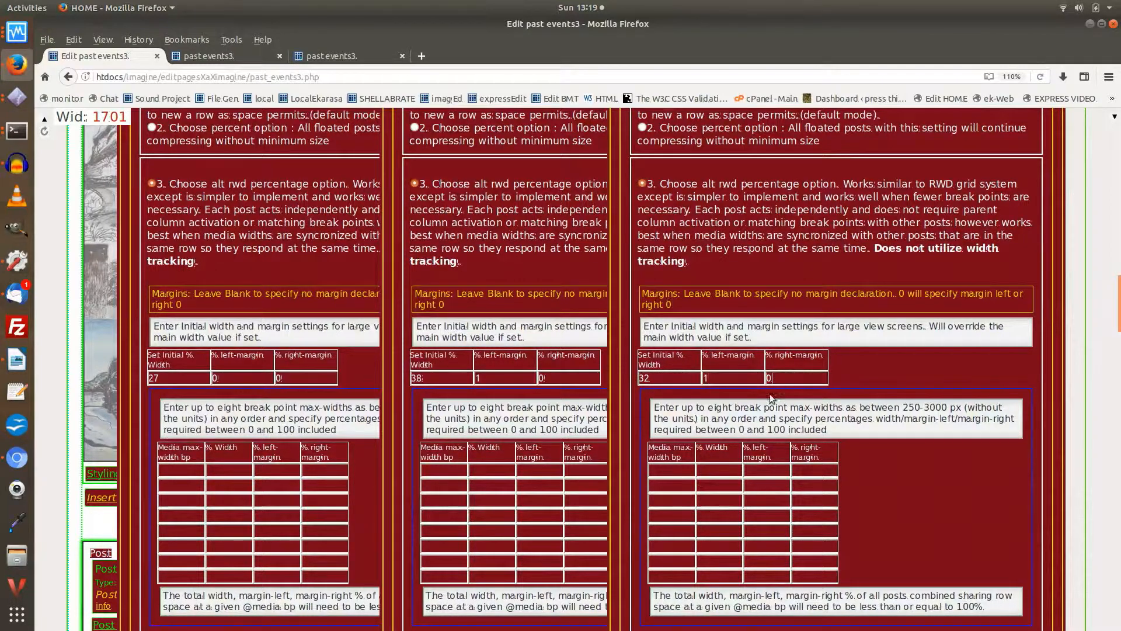
Step: Add an 1100 px breakpoint to Column #5 with 100% width and 0% left and right margins
{"action": "left_click", "coordinate": [663, 469]}
{"action": "type", "text": "1100"}
{"action": "left_click", "coordinate": [722, 470]}
{"action": "type", "text": "100"}
{"action": "left_click", "coordinate": [762, 471]}
{"action": "type", "text": "0"}
Step: Add an 1100 px breakpoint to Column #3 with 42% width and 0% left and right margins
{"action": "left_click", "coordinate": [184, 466]}
{"action": "type", "text": "1100"}
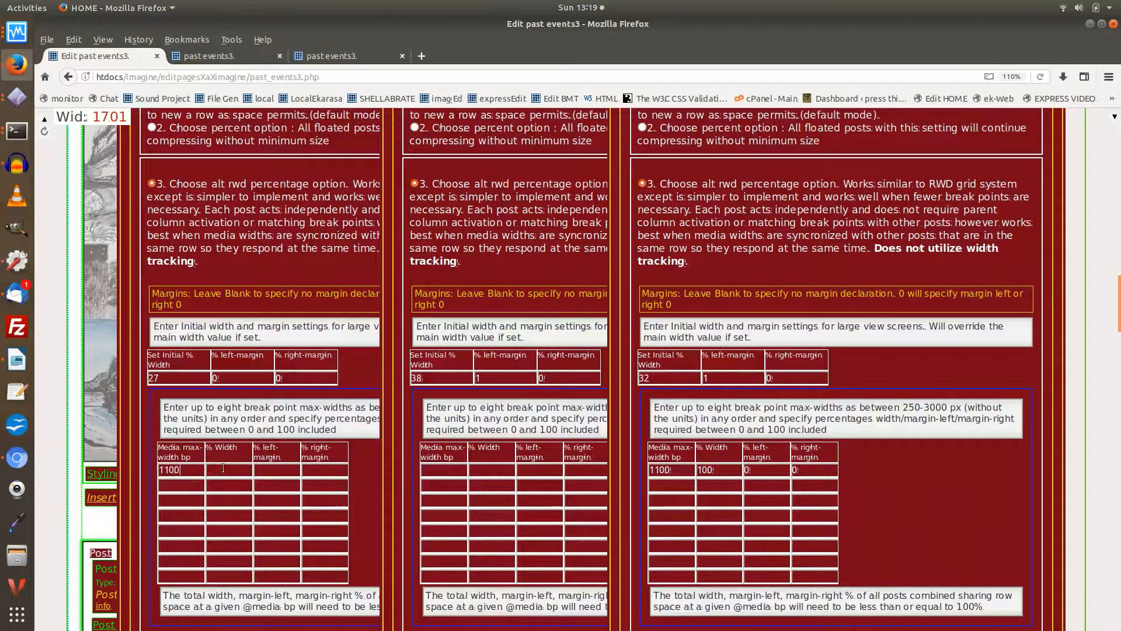
{"action": "type", "text": "42"}
{"action": "left_click", "coordinate": [271, 473]}
{"action": "type", "text": "0"}
{"action": "left_click", "coordinate": [320, 473]}
{"action": "type", "text": "0"}
Step: Add an 1100 px breakpoint to Column #4 with 57% width and 0% left and right margins
{"action": "left_click", "coordinate": [437, 473]}
{"action": "type", "text": "1100"}
{"action": "left_click", "coordinate": [490, 472]}
{"action": "type", "text": "57"}
{"action": "left_click", "coordinate": [586, 475]}
{"action": "type", "text": "0"}
Step: Add a 650 px breakpoint to Column #3 with 90% width and 5% left and right margins
{"action": "left_click", "coordinate": [179, 486]}
{"action": "type", "text": "65"}
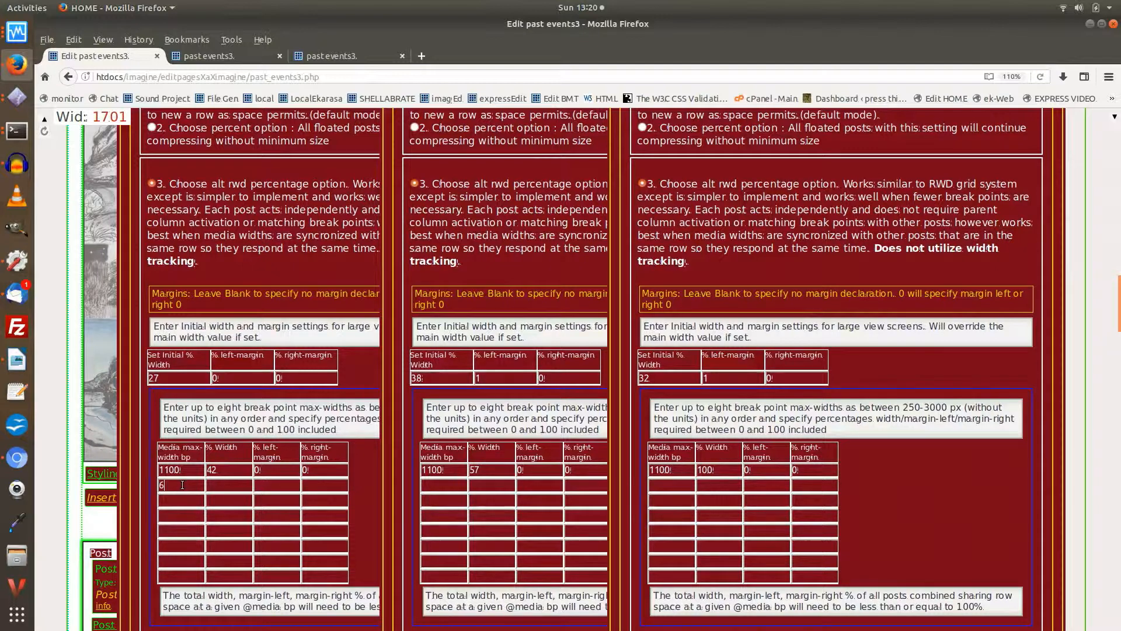
{"action": "type", "text": "0"}
{"action": "left_click", "coordinate": [239, 485]}
{"action": "type", "text": "90"}
{"action": "left_click", "coordinate": [280, 486]}
{"action": "type", "text": "5"}
{"action": "left_click", "coordinate": [319, 486]}
{"action": "type", "text": "5"}
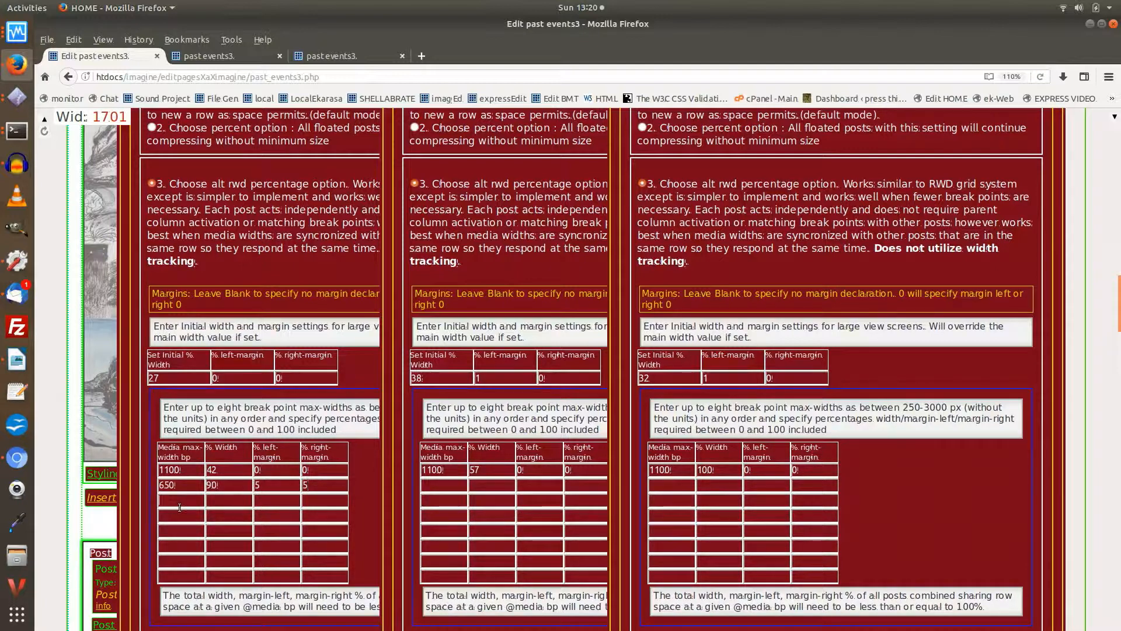
Step: Add a 500 px breakpoint to Column #3 with 100% width and 0% left and right margins
{"action": "left_click", "coordinate": [181, 502]}
{"action": "type", "text": "500"}
{"action": "left_click", "coordinate": [231, 501]}
{"action": "type", "text": "100"}
{"action": "left_click", "coordinate": [273, 500]}
{"action": "type", "text": "0"}
{"action": "key", "text": "Tab"}
{"action": "type", "text": "0"}
Step: Add a 650 px breakpoint to Column #4 with 90% width and 5% left and right margins
{"action": "left_click", "coordinate": [443, 485]}
{"action": "type", "text": "650"}
{"action": "left_click", "coordinate": [484, 485]}
{"action": "type", "text": "90"}
{"action": "type", "text": "5"}
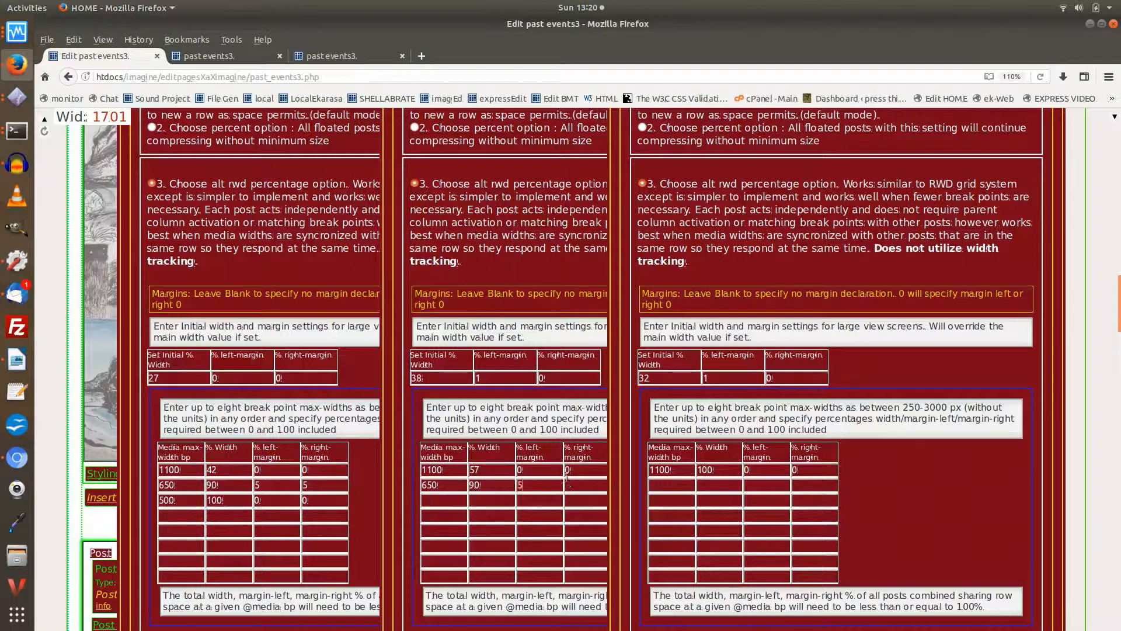
{"action": "left_click", "coordinate": [567, 483]}
{"action": "type", "text": "5"}
Step: Add a 500 px breakpoint to Column #4 with 100% width and 0% left and right margins
{"action": "left_click", "coordinate": [446, 504]}
{"action": "type", "text": "500"}
{"action": "left_click", "coordinate": [493, 496]}
{"action": "type", "text": "100"}
{"action": "left_click", "coordinate": [542, 500]}
{"action": "type", "text": "0"}
{"action": "left_click", "coordinate": [584, 500]}
{"action": "type", "text": "0"}
Step: Add a 650 px breakpoint to Column #5 with 90% width and 5% left and right margins
{"action": "left_click", "coordinate": [676, 490]}
{"action": "type", "text": "650"}
{"action": "left_click", "coordinate": [713, 483]}
{"action": "type", "text": "90"}
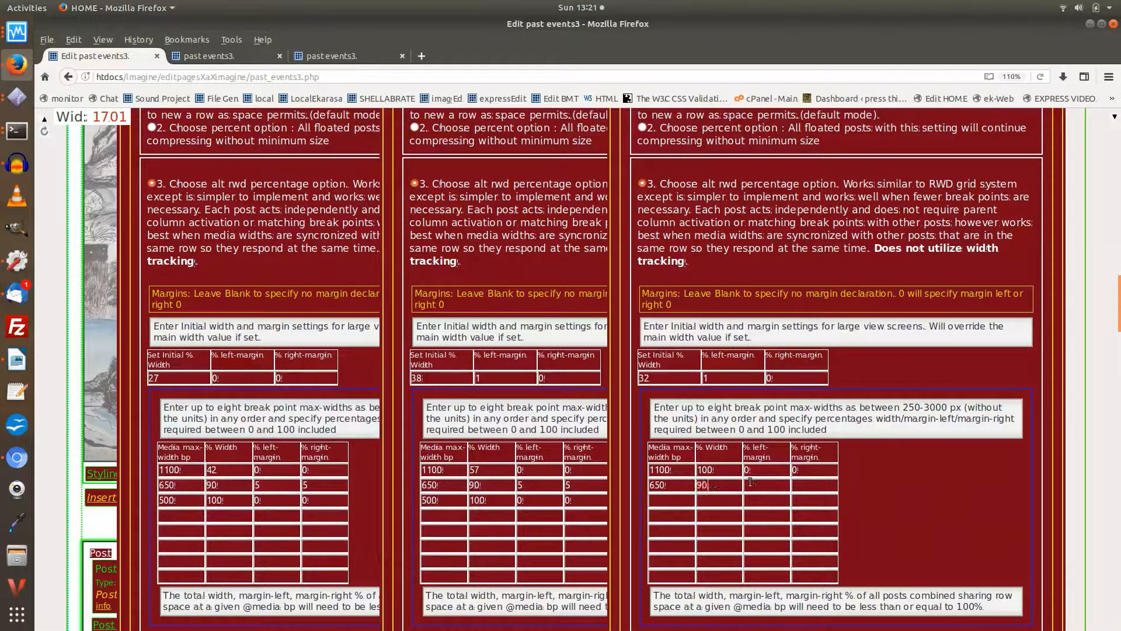
{"action": "left_click", "coordinate": [758, 486]}
{"action": "type", "text": "5"}
{"action": "left_click", "coordinate": [816, 487]}
{"action": "type", "text": "5"}
Step: Add a 500 px breakpoint to Column #5 with 100% width and 0% left and right margins
{"action": "left_click", "coordinate": [664, 500]}
{"action": "type", "text": "500"}
{"action": "left_click", "coordinate": [717, 497]}
{"action": "type", "text": "00"}
{"action": "left_click", "coordinate": [754, 500]}
{"action": "type", "text": "0"}
Step: Close the settings of Columns #3, #4 and #5
{"action": "scroll", "coordinate": [689, 426], "scroll_direction": "up", "scroll_amount": 6}
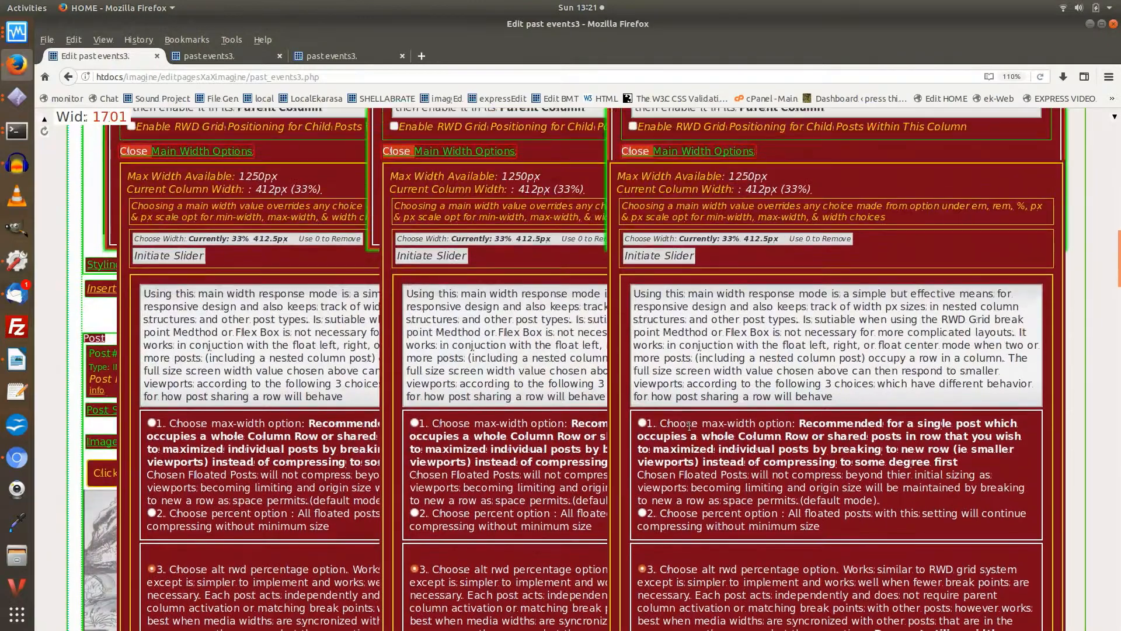
{"action": "scroll", "coordinate": [689, 426], "scroll_direction": "up", "scroll_amount": 8}
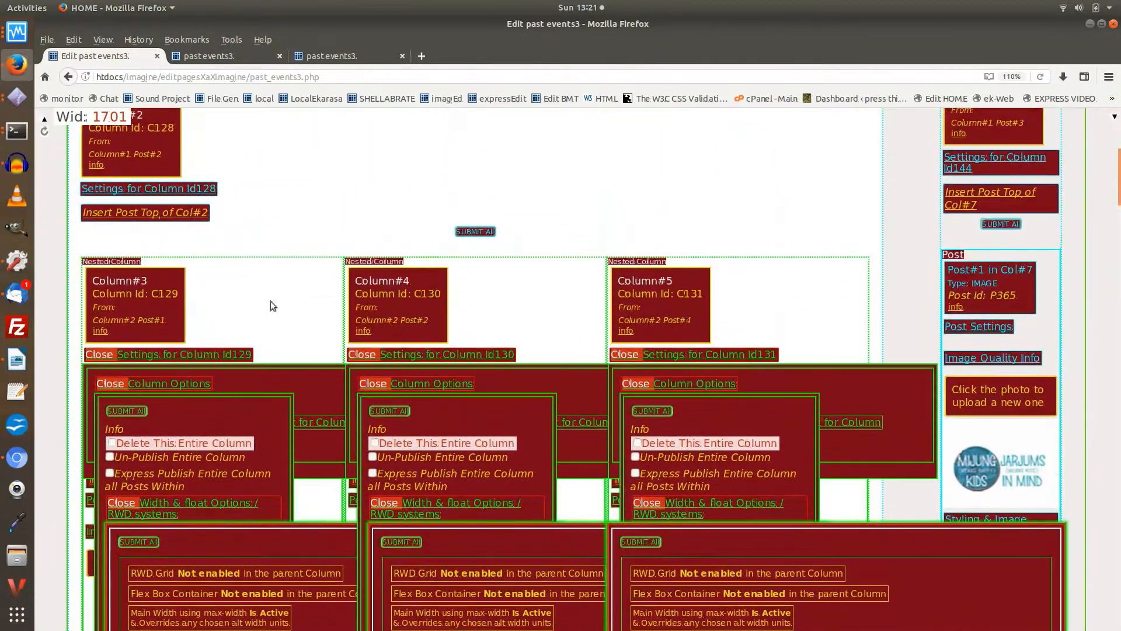
{"action": "left_click", "coordinate": [177, 354]}
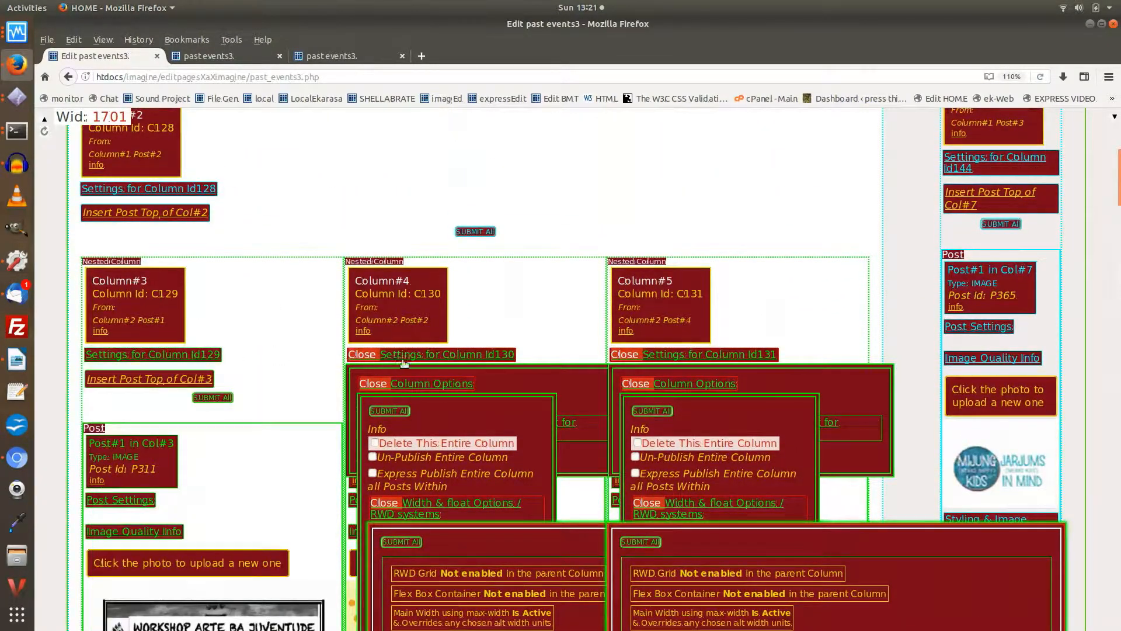
{"action": "left_click", "coordinate": [420, 356]}
{"action": "left_click", "coordinate": [671, 355]}
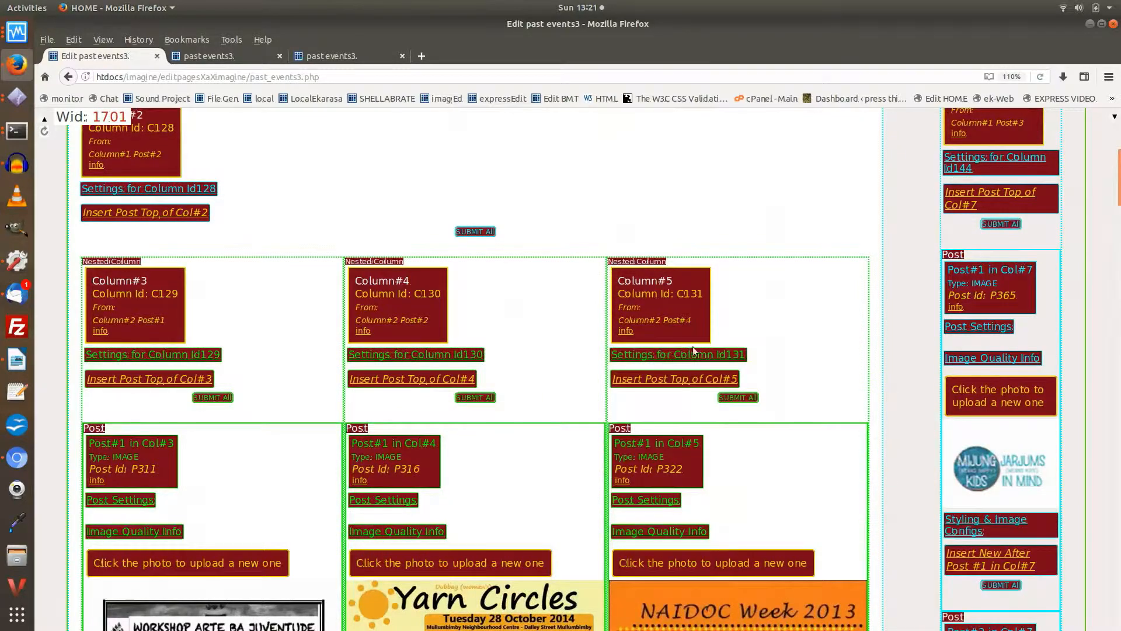
Step: Open the main width options of Post #1 in Column #5 (P322) and choose the alt rwd percentage option
{"action": "scroll", "coordinate": [700, 349], "scroll_direction": "down", "scroll_amount": 7}
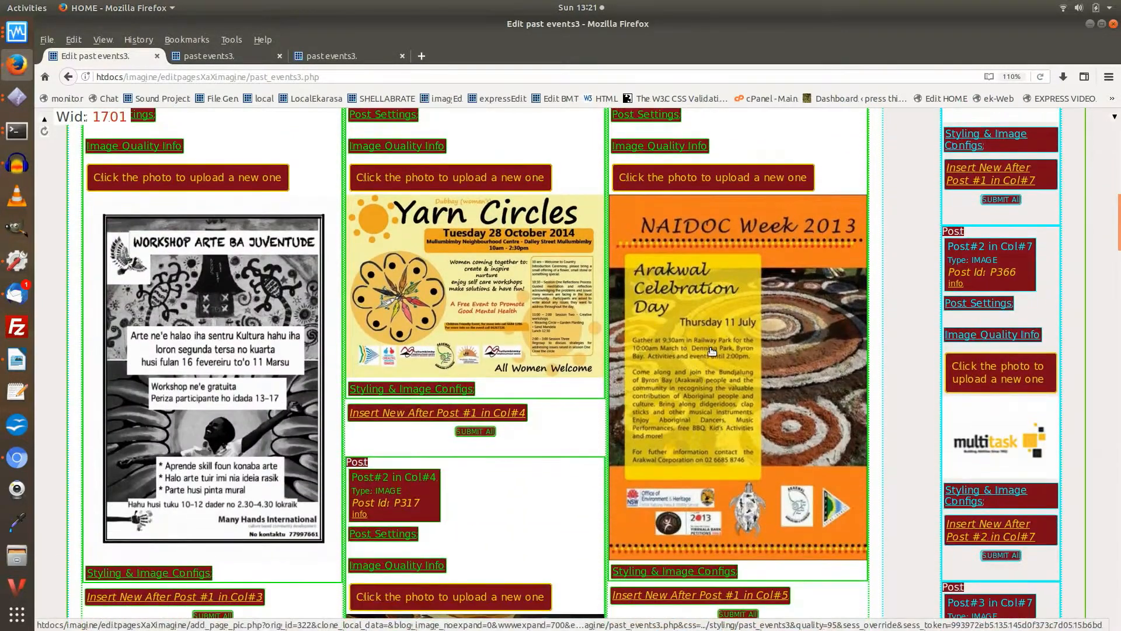
{"action": "scroll", "coordinate": [712, 350], "scroll_direction": "up", "scroll_amount": 1}
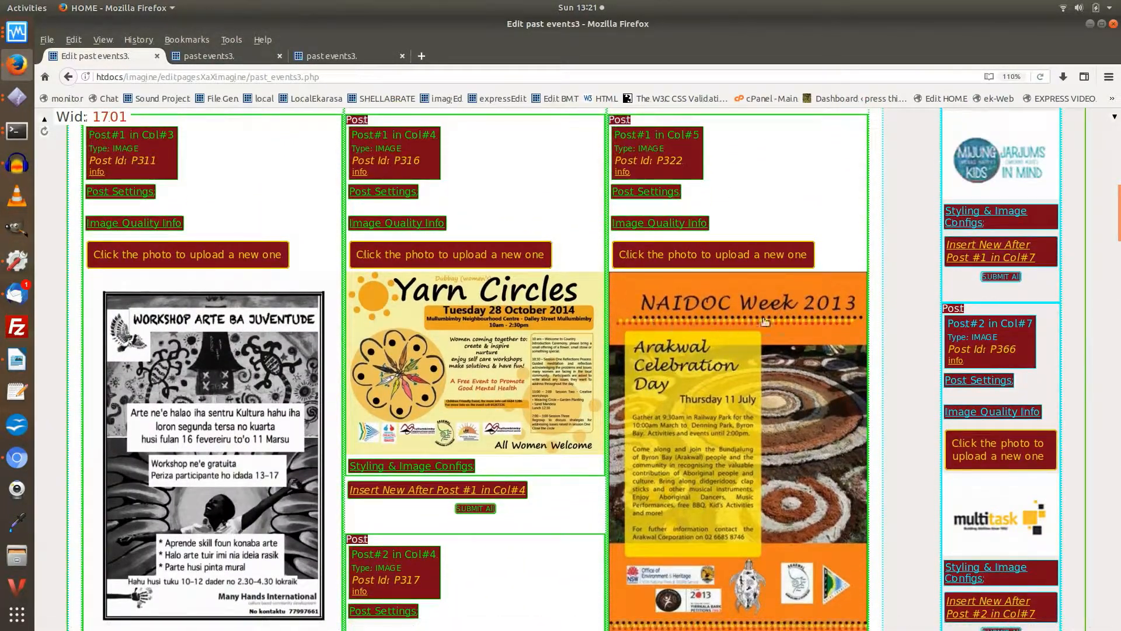
{"action": "left_click", "coordinate": [649, 193]}
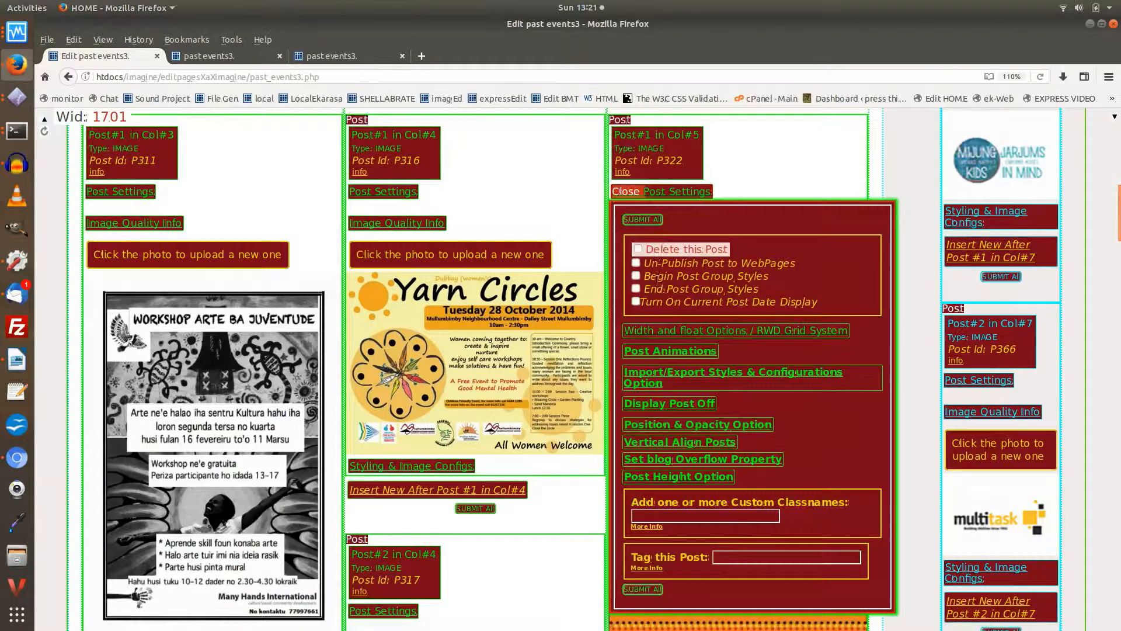
{"action": "left_click", "coordinate": [657, 330]}
{"action": "scroll", "coordinate": [657, 345], "scroll_direction": "down", "scroll_amount": 3}
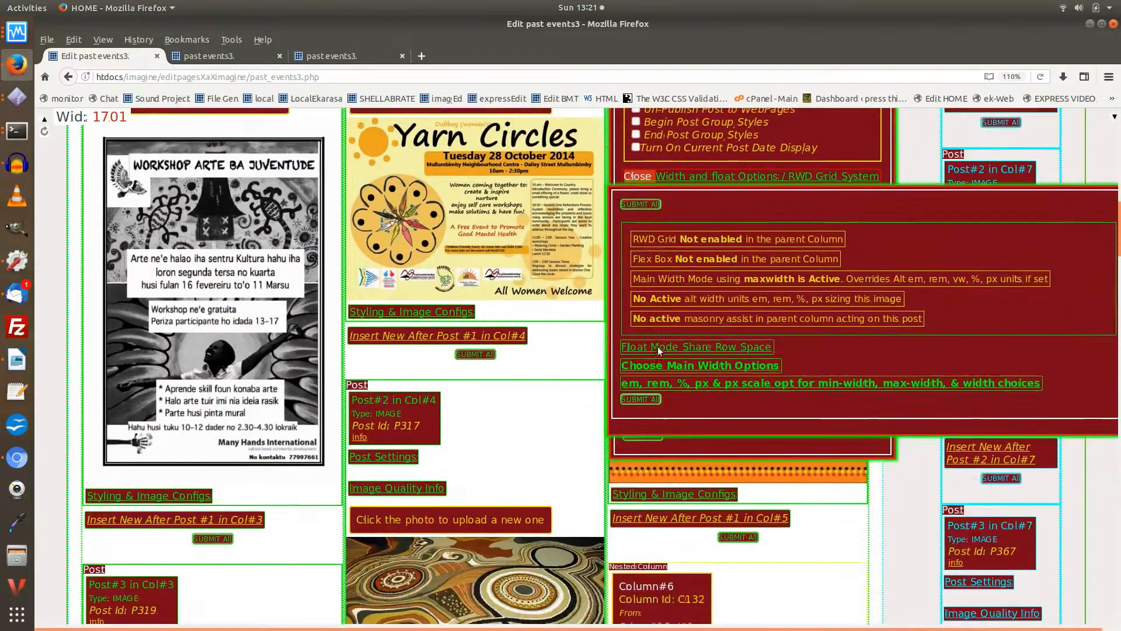
{"action": "left_click", "coordinate": [657, 365]}
{"action": "scroll", "coordinate": [656, 365], "scroll_direction": "down", "scroll_amount": 3}
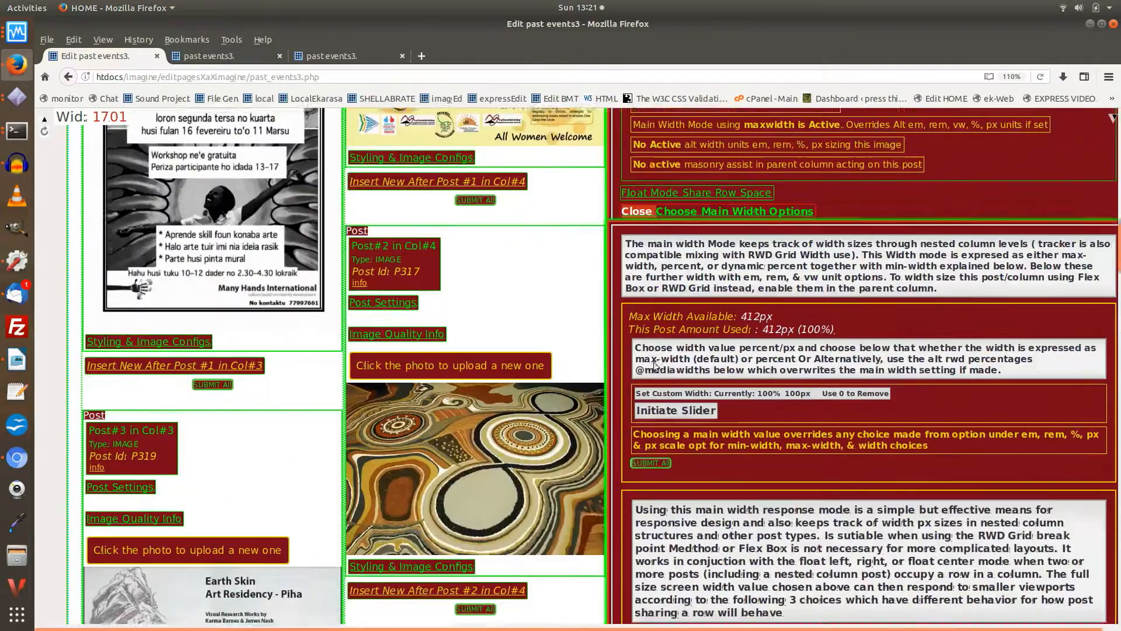
{"action": "scroll", "coordinate": [656, 365], "scroll_direction": "down", "scroll_amount": 7}
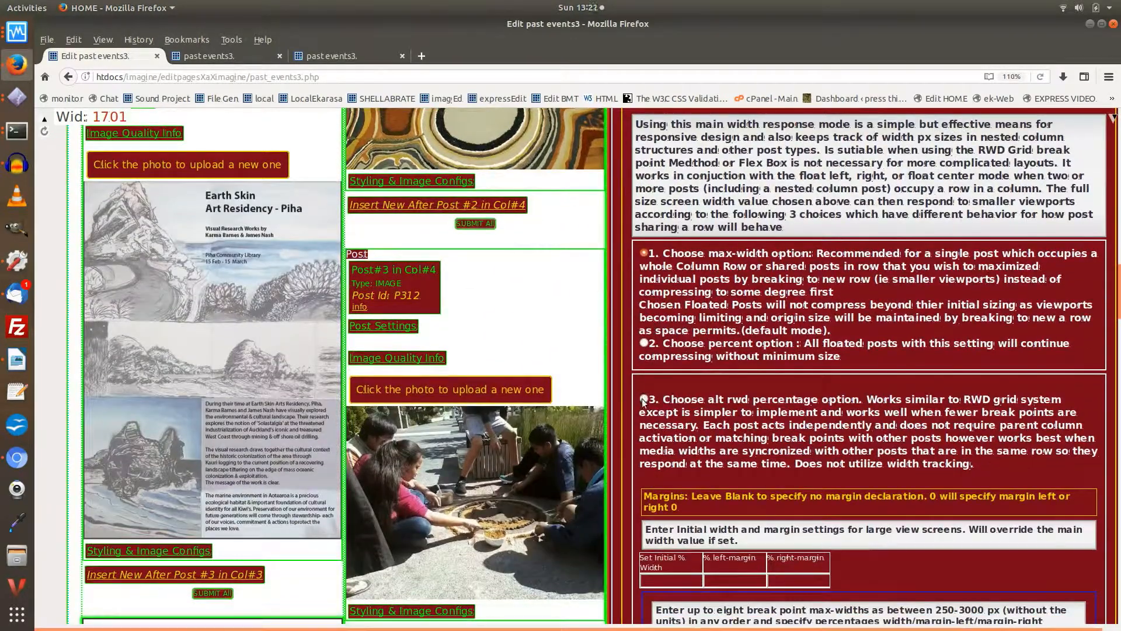
{"action": "left_click", "coordinate": [643, 401]}
{"action": "scroll", "coordinate": [669, 311], "scroll_direction": "down", "scroll_amount": 5}
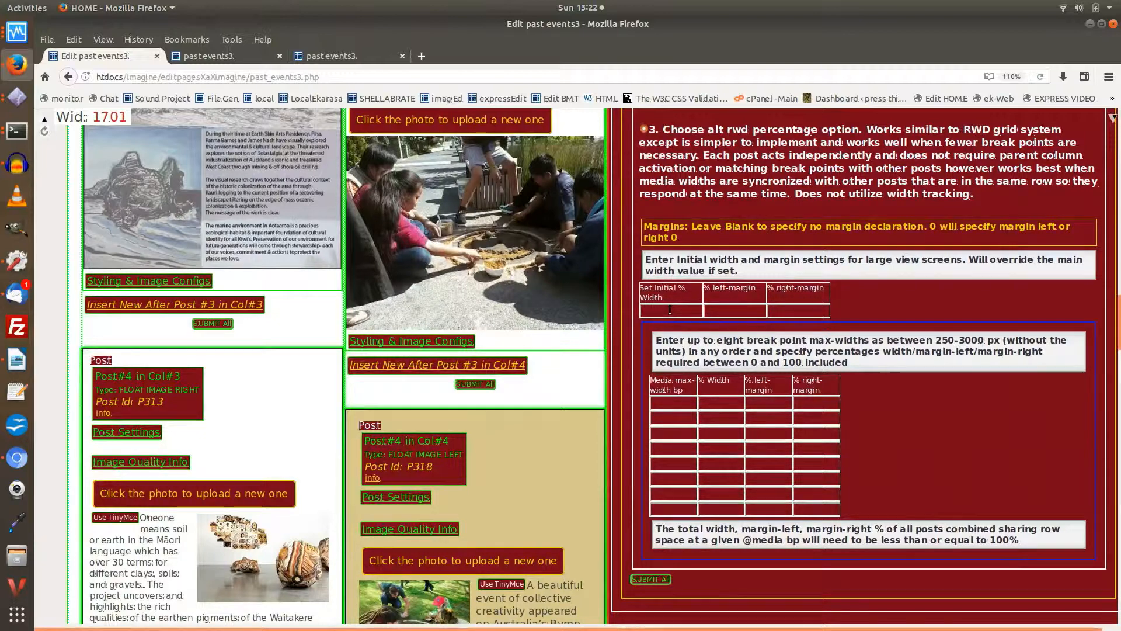
Step: Set Post #1 in Column #5 to 100% initial width and add an 1100 px breakpoint with 49% width and .5% left margin
{"action": "left_click", "coordinate": [670, 309]}
{"action": "type", "text": "100"}
{"action": "left_click", "coordinate": [677, 403]}
{"action": "type", "text": "1100"}
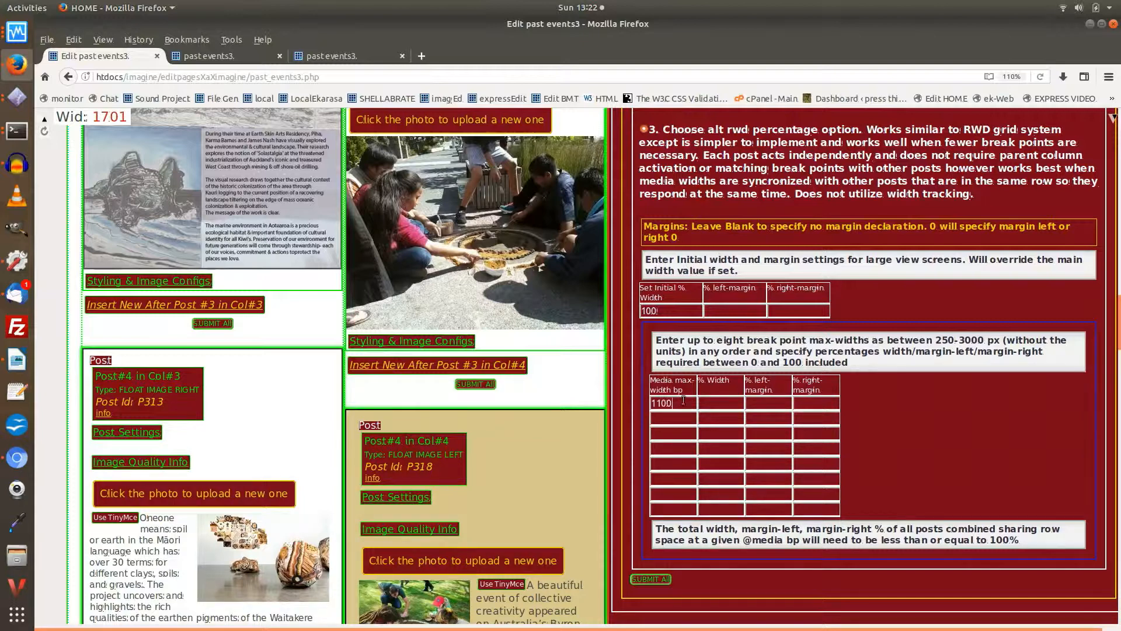
{"action": "left_click", "coordinate": [723, 406]}
{"action": "type", "text": "49"}
{"action": "left_click", "coordinate": [762, 407]}
{"action": "type", "text": ".5"}
Step: Add a second, smaller breakpoint with 100% width to Post #1 in Column #5 and close its main width options
{"action": "left_click", "coordinate": [664, 418]}
{"action": "type", "text": "650"}
{"action": "left_click", "coordinate": [712, 417]}
{"action": "type", "text": "100"}
{"action": "scroll", "coordinate": [639, 391], "scroll_direction": "up", "scroll_amount": 5}
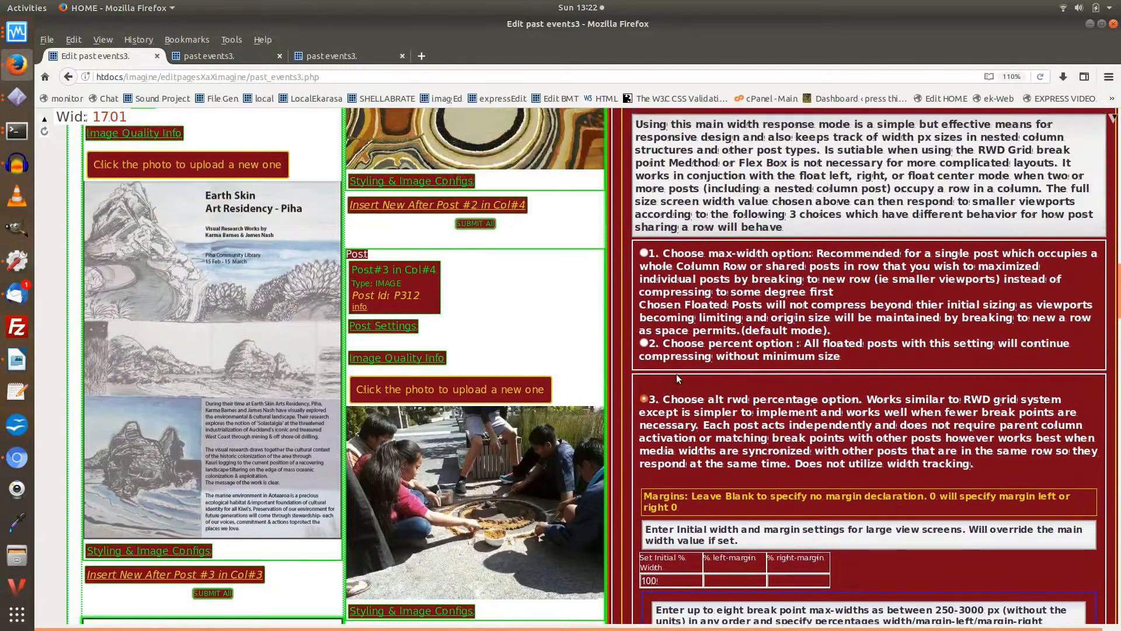
{"action": "scroll", "coordinate": [677, 378], "scroll_direction": "up", "scroll_amount": 8}
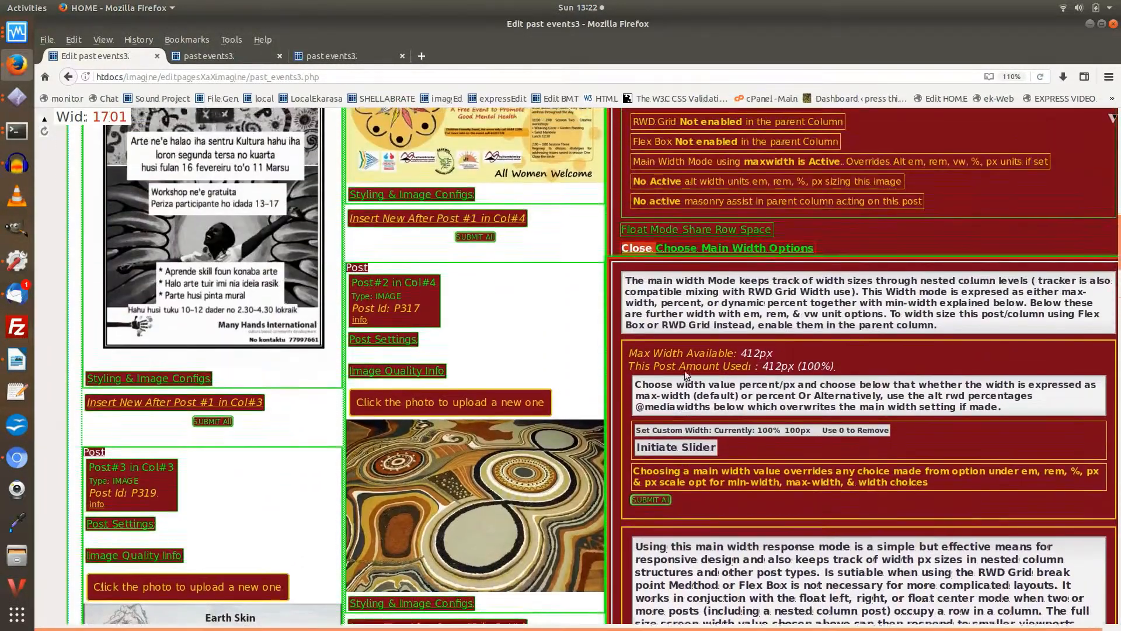
{"action": "scroll", "coordinate": [687, 373], "scroll_direction": "up", "scroll_amount": 2}
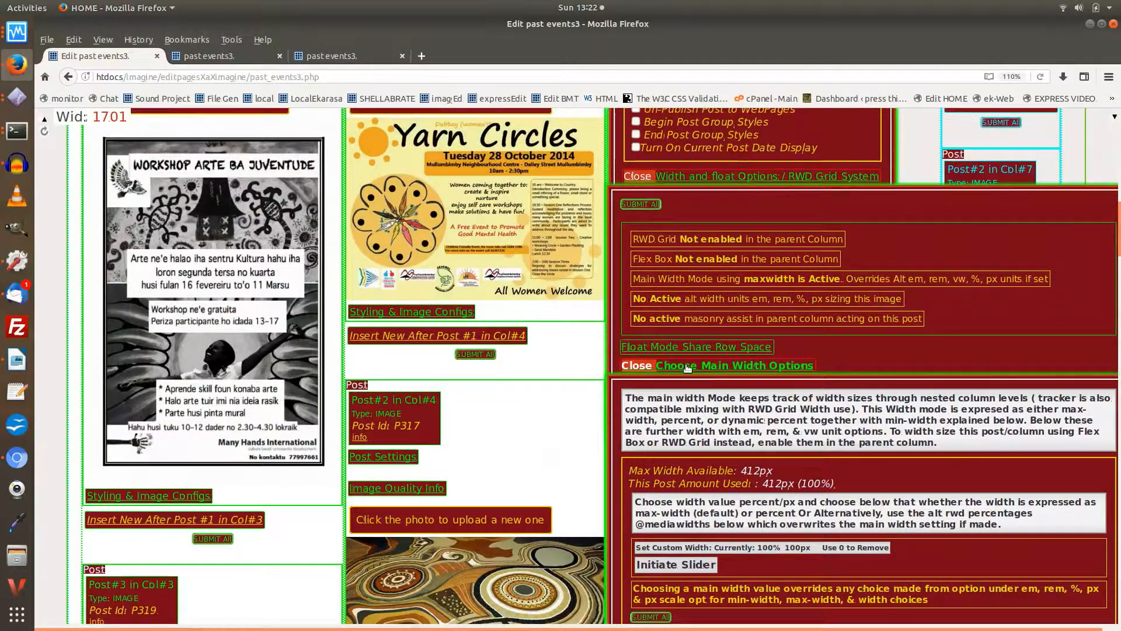
{"action": "left_click", "coordinate": [688, 367]}
Step: Set the float choice of Post #1 in Column #5 to left float and close its width and float options
{"action": "left_click", "coordinate": [680, 359]}
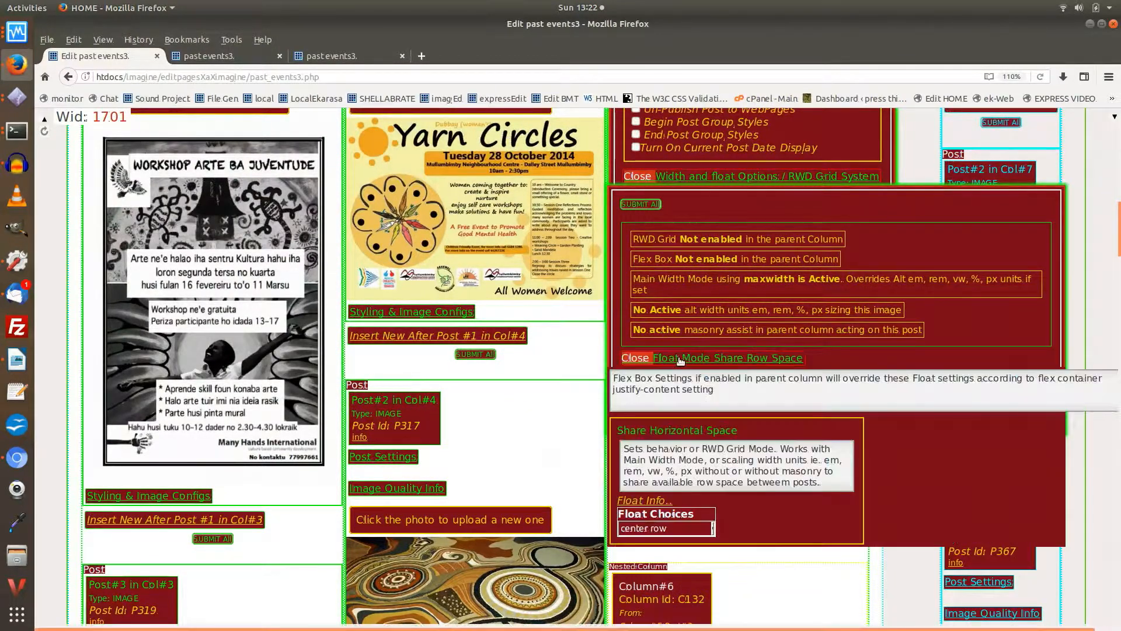
{"action": "scroll", "coordinate": [666, 397], "scroll_direction": "down", "scroll_amount": 3}
{"action": "left_click", "coordinate": [672, 371]}
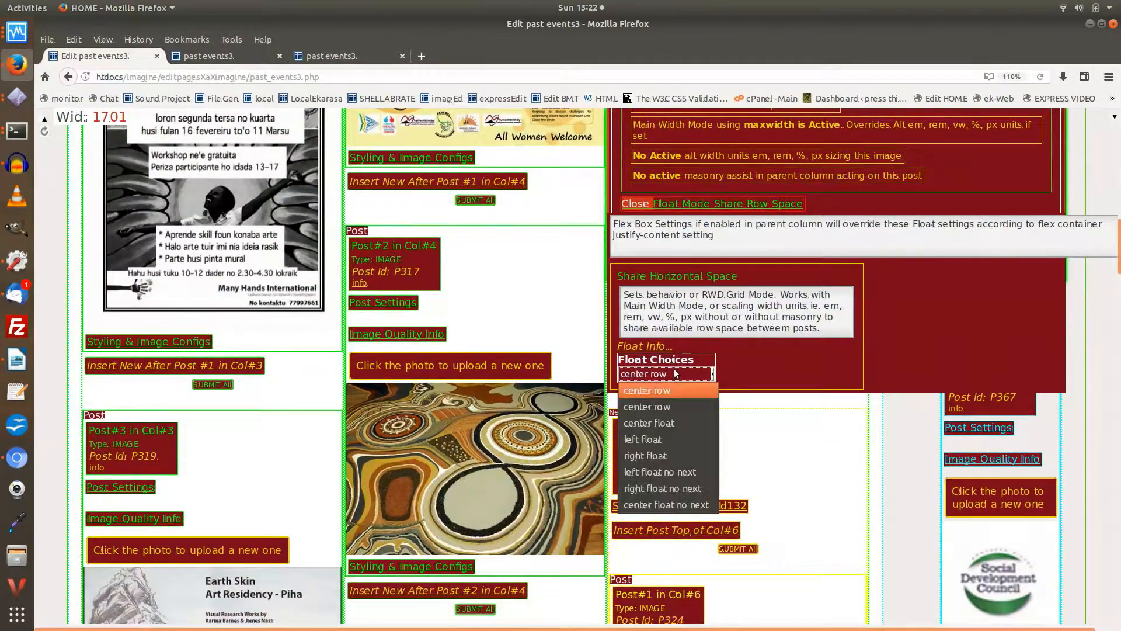
{"action": "left_click", "coordinate": [654, 441]}
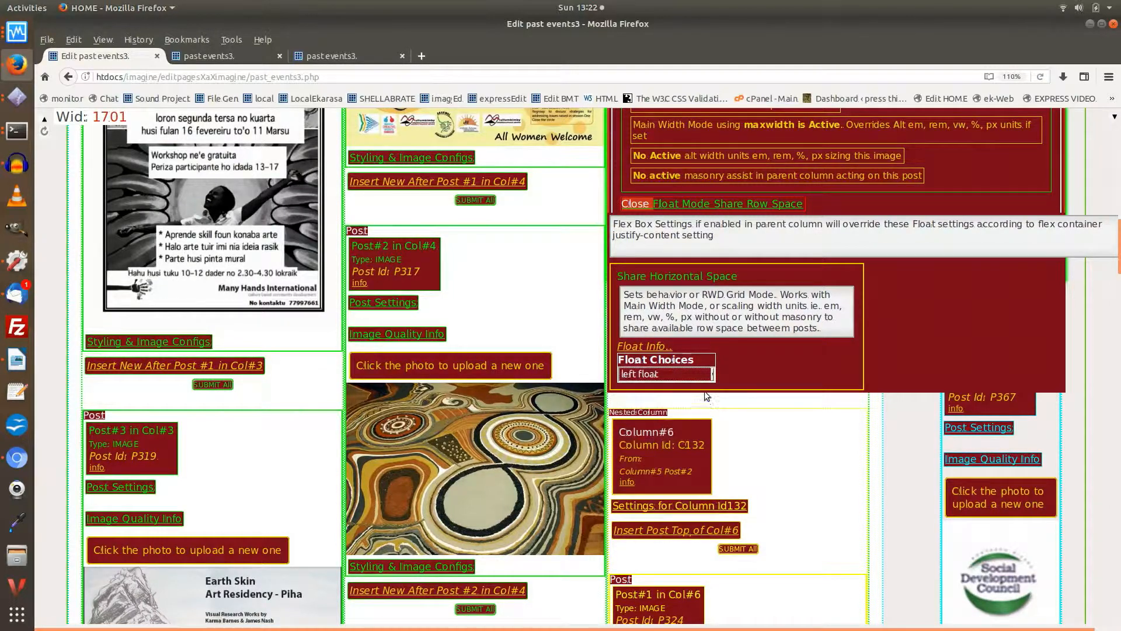
{"action": "scroll", "coordinate": [690, 363], "scroll_direction": "up", "scroll_amount": 3}
{"action": "left_click", "coordinate": [699, 360]}
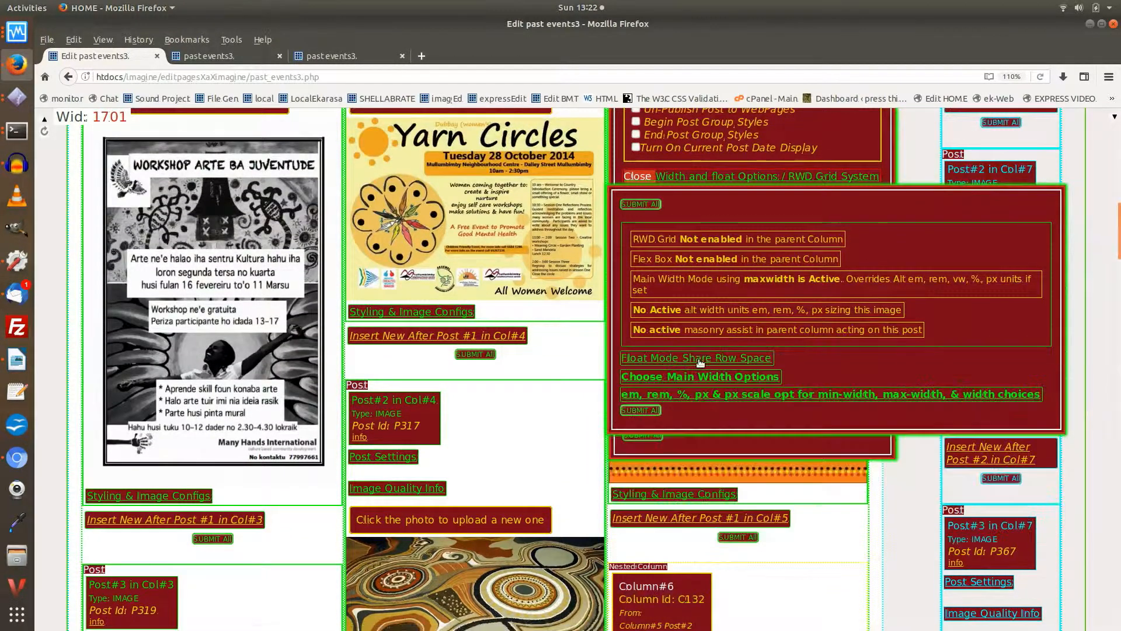
{"action": "scroll", "coordinate": [700, 361], "scroll_direction": "up", "scroll_amount": 3}
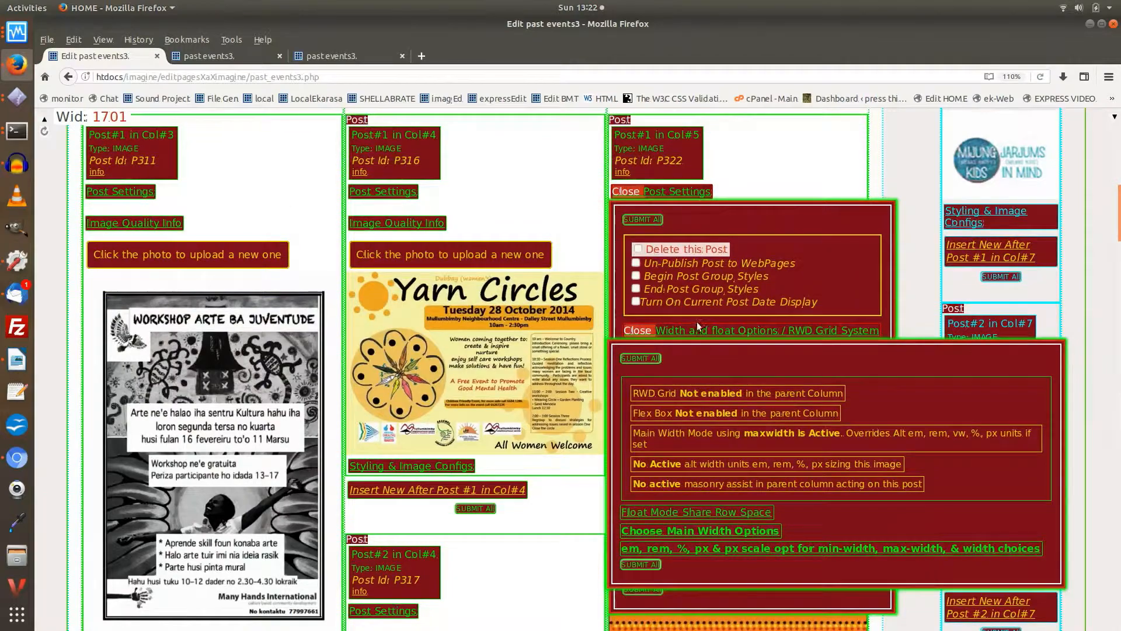
{"action": "left_click", "coordinate": [699, 327]}
Step: Enable exporting Post #1's Alt RWD Percentage settings to all posts and nested columns directly in Column #5
{"action": "left_click", "coordinate": [677, 378]}
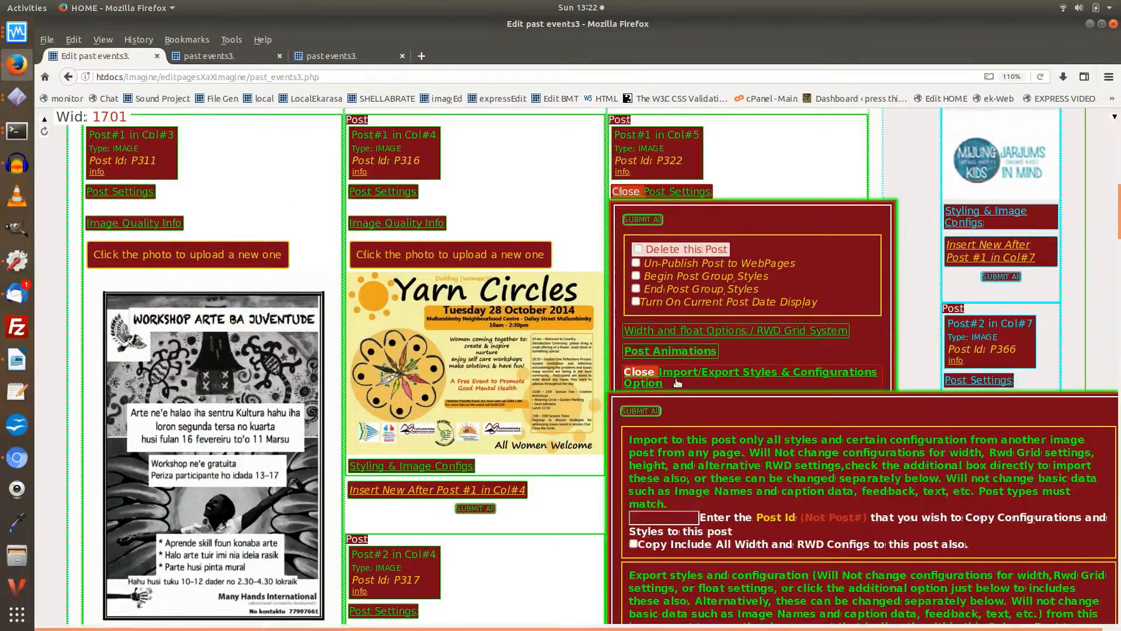
{"action": "scroll", "coordinate": [678, 382], "scroll_direction": "down", "scroll_amount": 9}
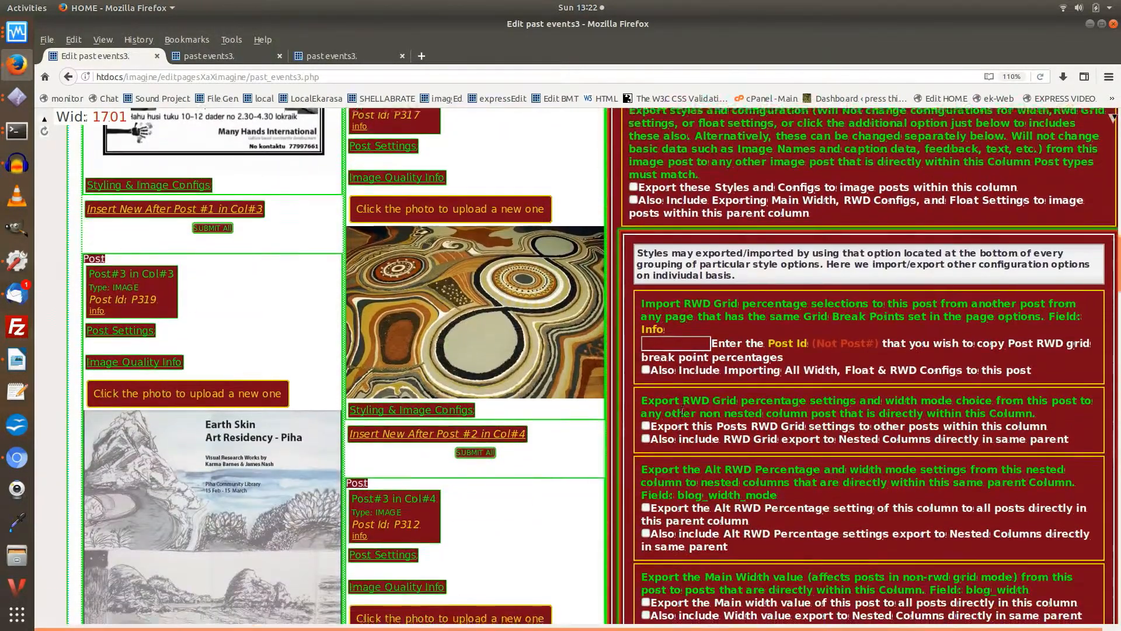
{"action": "scroll", "coordinate": [681, 410], "scroll_direction": "down", "scroll_amount": 4}
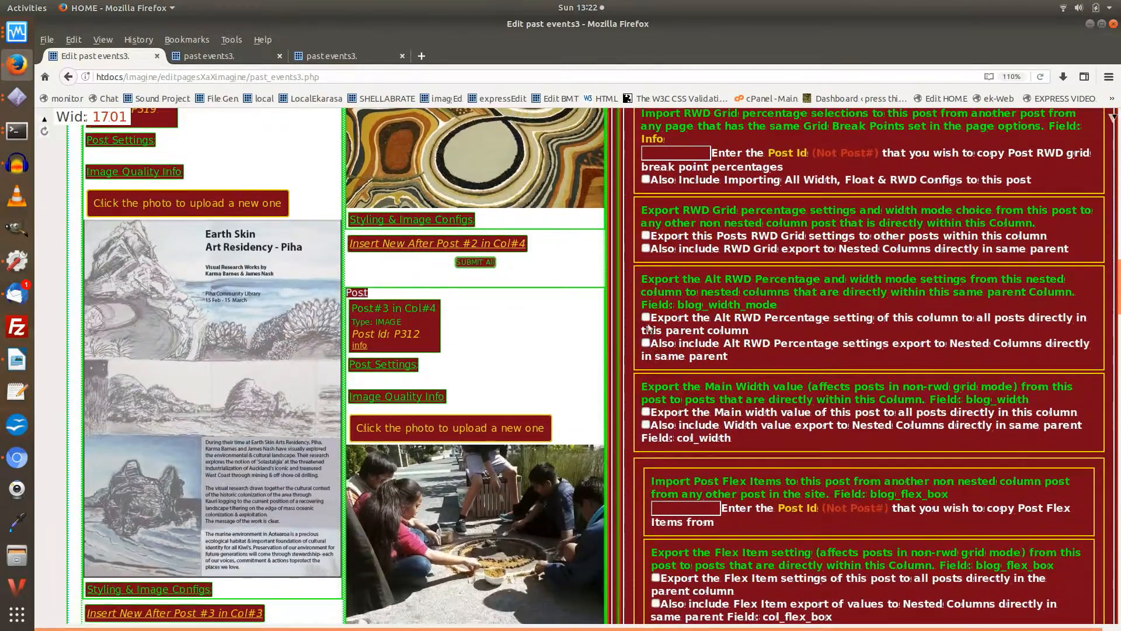
{"action": "left_click", "coordinate": [646, 317]}
{"action": "left_click", "coordinate": [646, 344]}
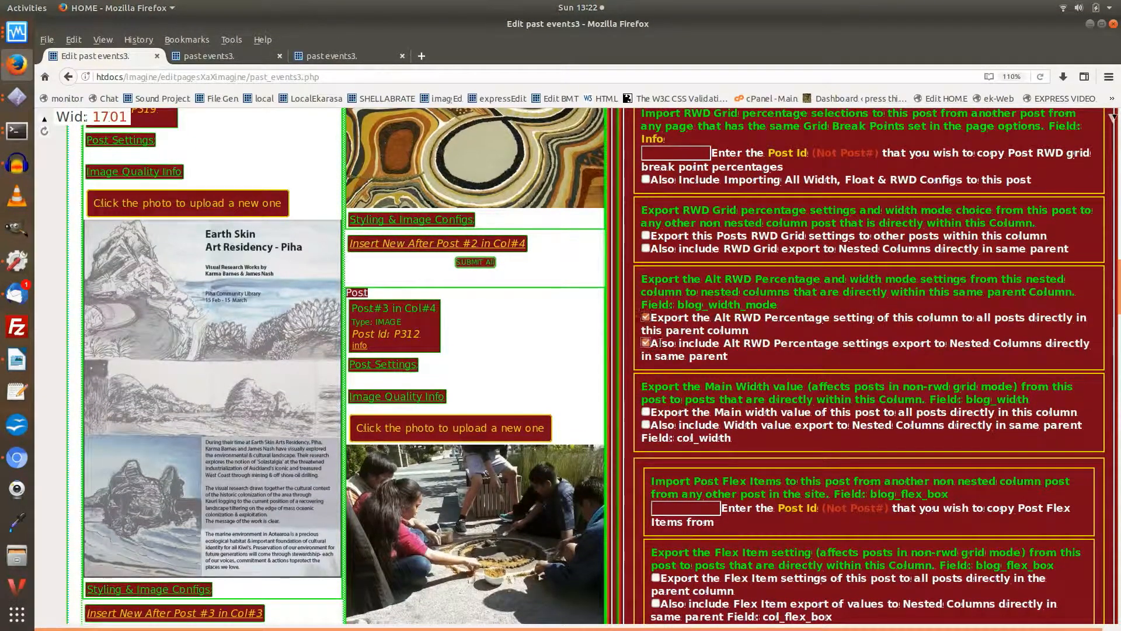
Step: Enable exporting Post #1's float setting to all posts and nested columns in Column #5, and submit all changes
{"action": "scroll", "coordinate": [733, 341], "scroll_direction": "down", "scroll_amount": 4}
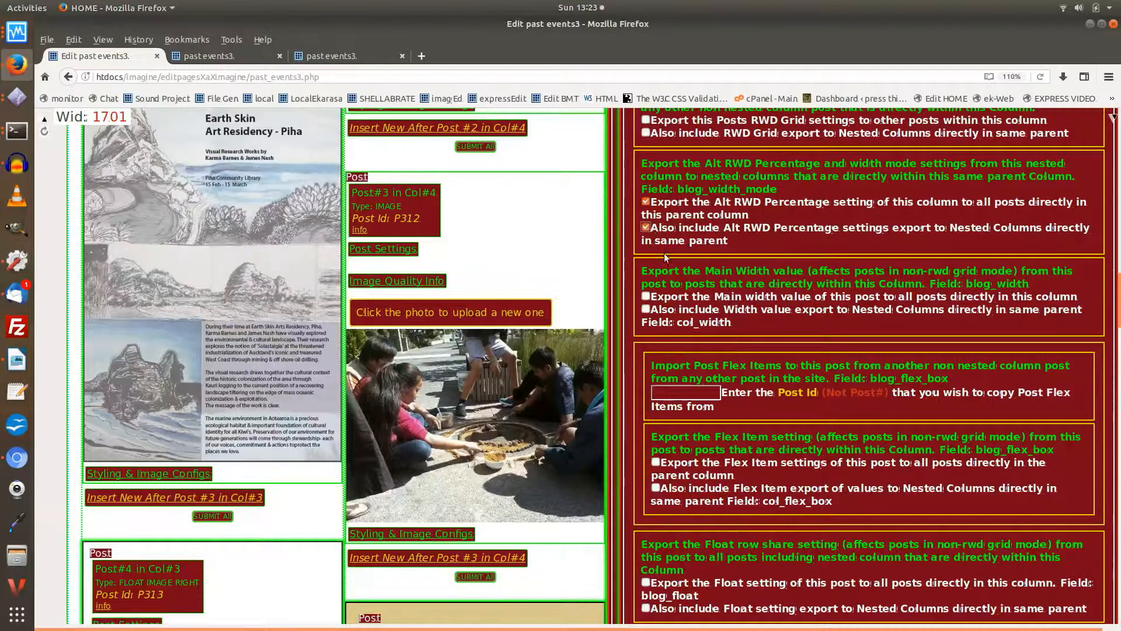
{"action": "scroll", "coordinate": [735, 293], "scroll_direction": "down", "scroll_amount": 5}
{"action": "scroll", "coordinate": [736, 293], "scroll_direction": "down", "scroll_amount": 5}
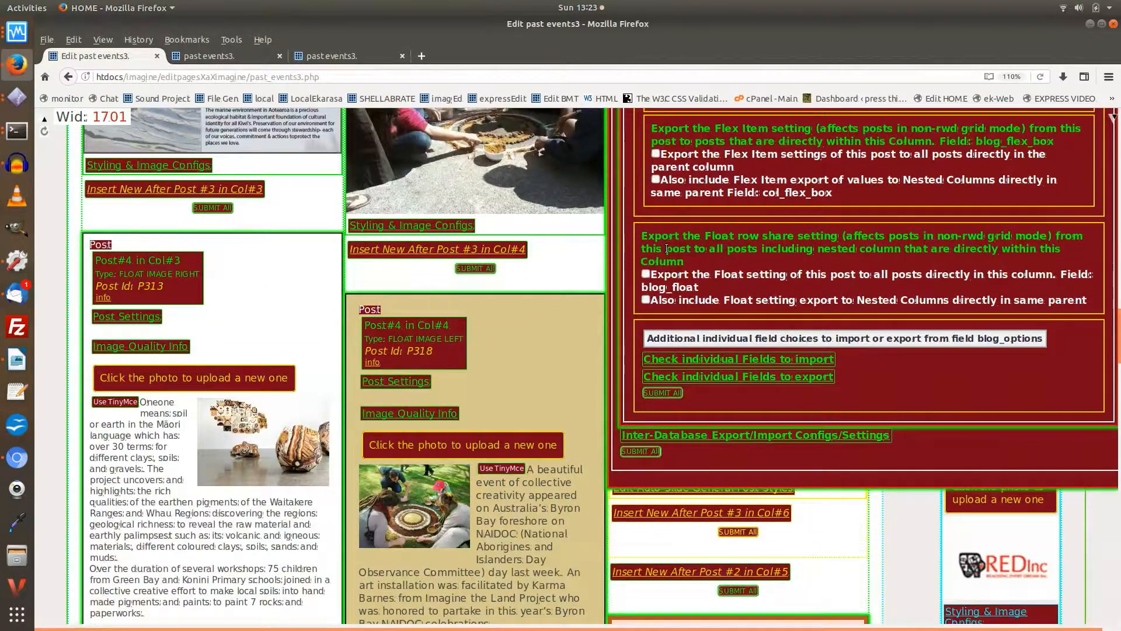
{"action": "left_click", "coordinate": [646, 275]}
{"action": "left_click", "coordinate": [646, 300]}
{"action": "scroll", "coordinate": [687, 281], "scroll_direction": "down", "scroll_amount": 3}
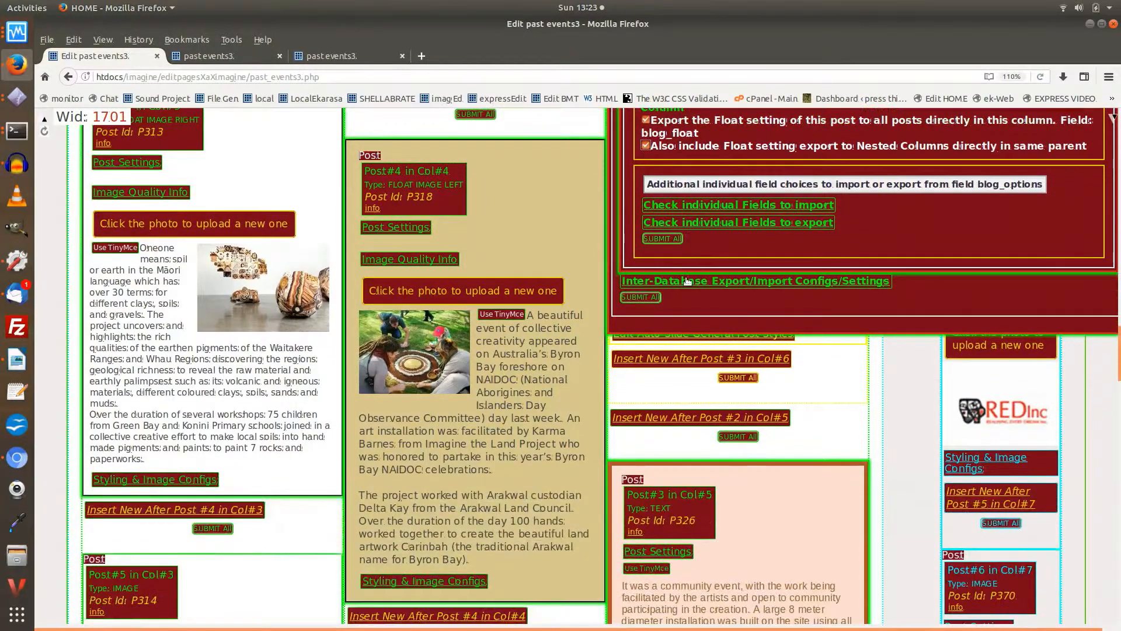
{"action": "left_click", "coordinate": [636, 298]}
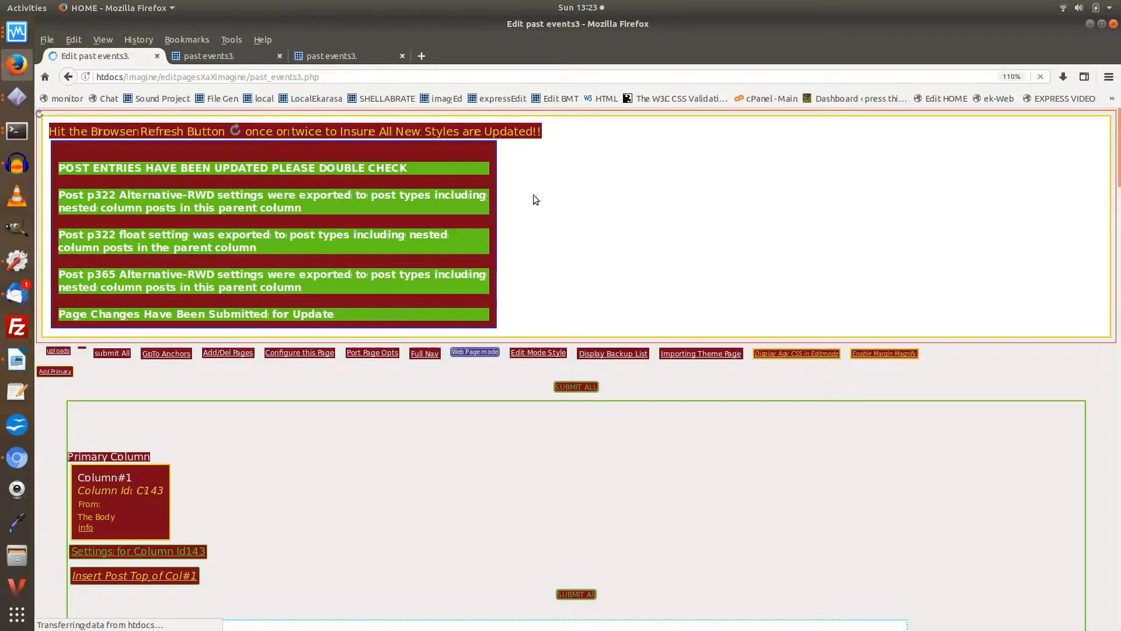
Step: Switch to the published past events3 page and reload it to check the updated layout
{"action": "left_click", "coordinate": [209, 56]}
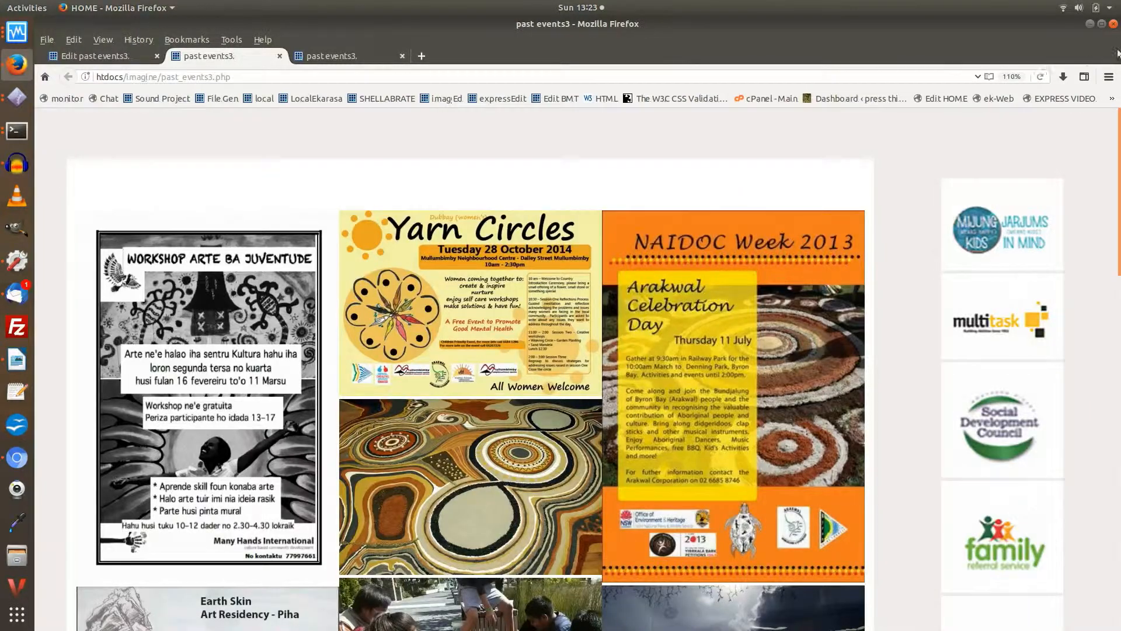
{"action": "left_click", "coordinate": [1039, 77]}
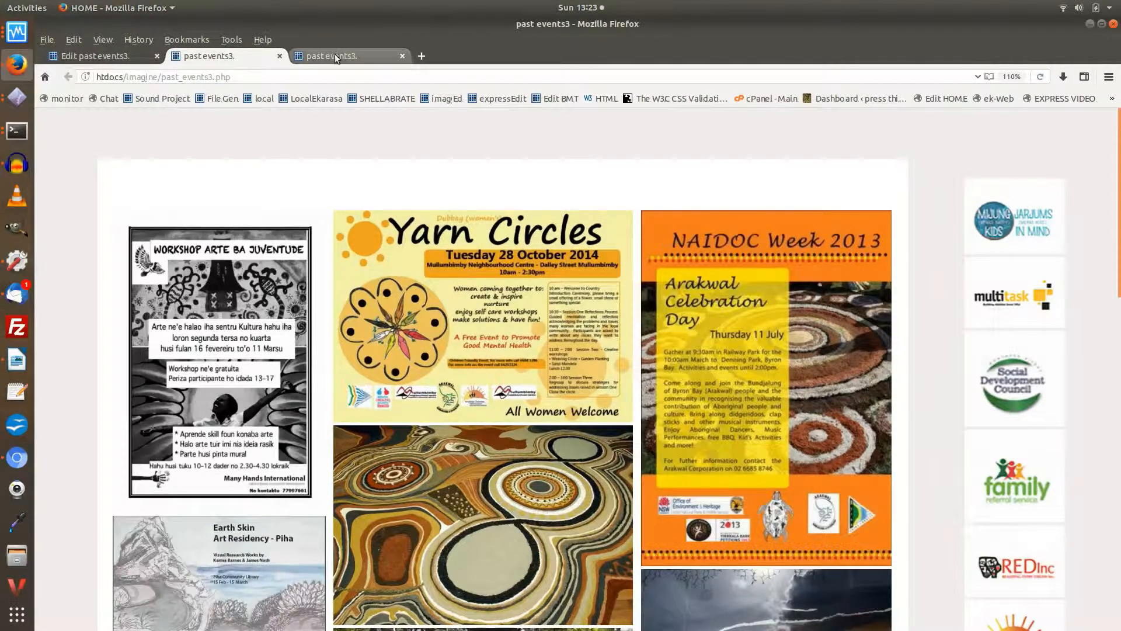
Step: Reload past events3 in the responsive preview tab, narrow the viewport to 904 px, and inspect the column layout down the page
{"action": "left_click", "coordinate": [335, 54]}
{"action": "left_click", "coordinate": [1040, 77]}
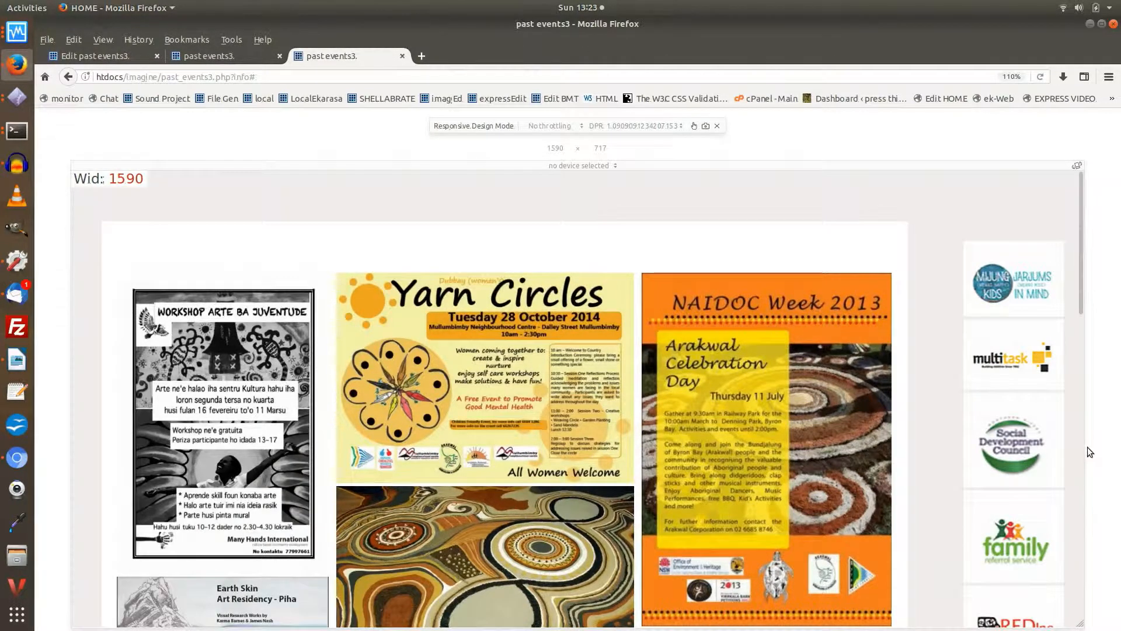
{"action": "left_click_drag", "start_coordinate": [1081, 446], "coordinate": [863, 419]}
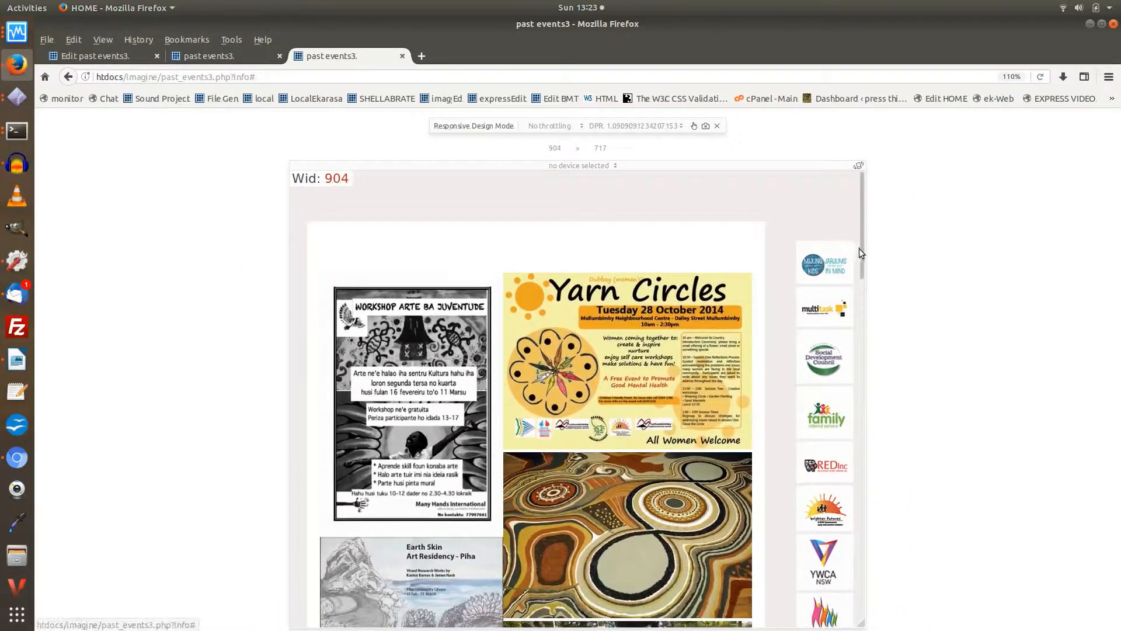
{"action": "scroll", "coordinate": [863, 257], "scroll_direction": "down", "scroll_amount": 1}
{"action": "left_click_drag", "start_coordinate": [863, 263], "coordinate": [884, 531]}
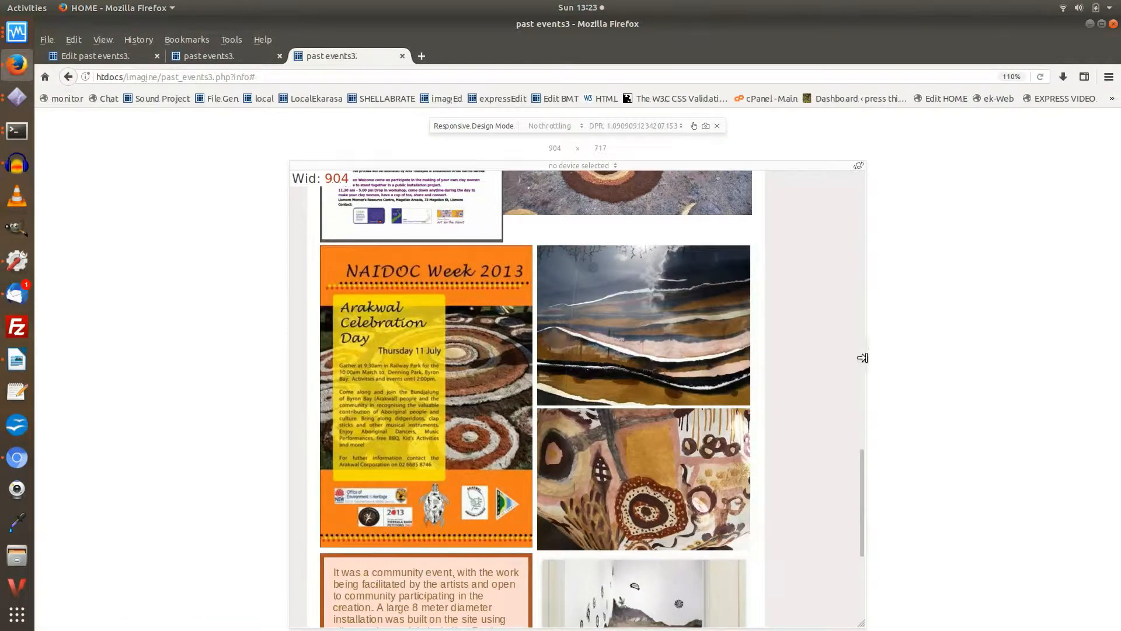
Step: Narrow the preview viewport to 698 px and 614 px, examining the arrangement of posts and logos at each width
{"action": "left_click_drag", "start_coordinate": [864, 355], "coordinate": [799, 348]}
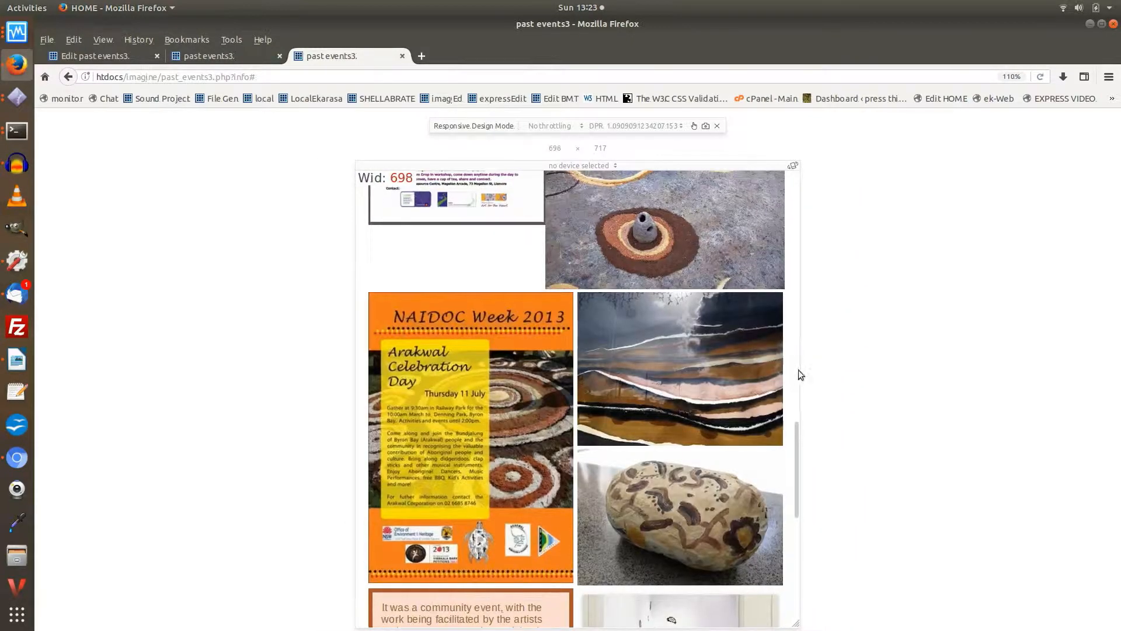
{"action": "left_click_drag", "start_coordinate": [796, 438], "coordinate": [786, 574]}
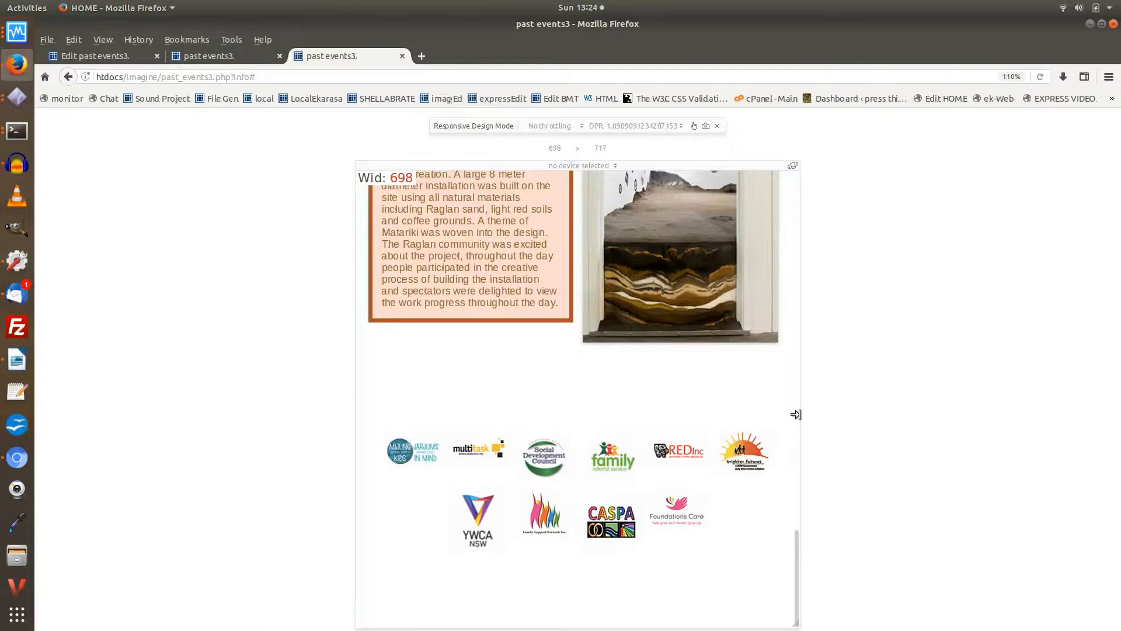
{"action": "left_click_drag", "start_coordinate": [796, 414], "coordinate": [769, 402]}
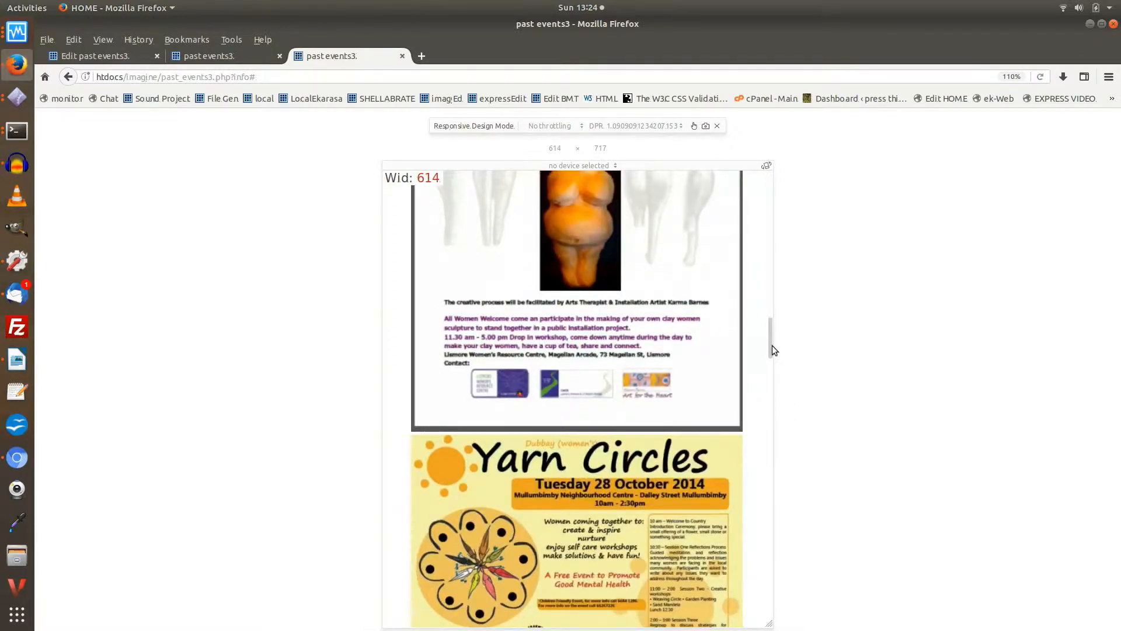
{"action": "left_click_drag", "start_coordinate": [772, 345], "coordinate": [782, 423]}
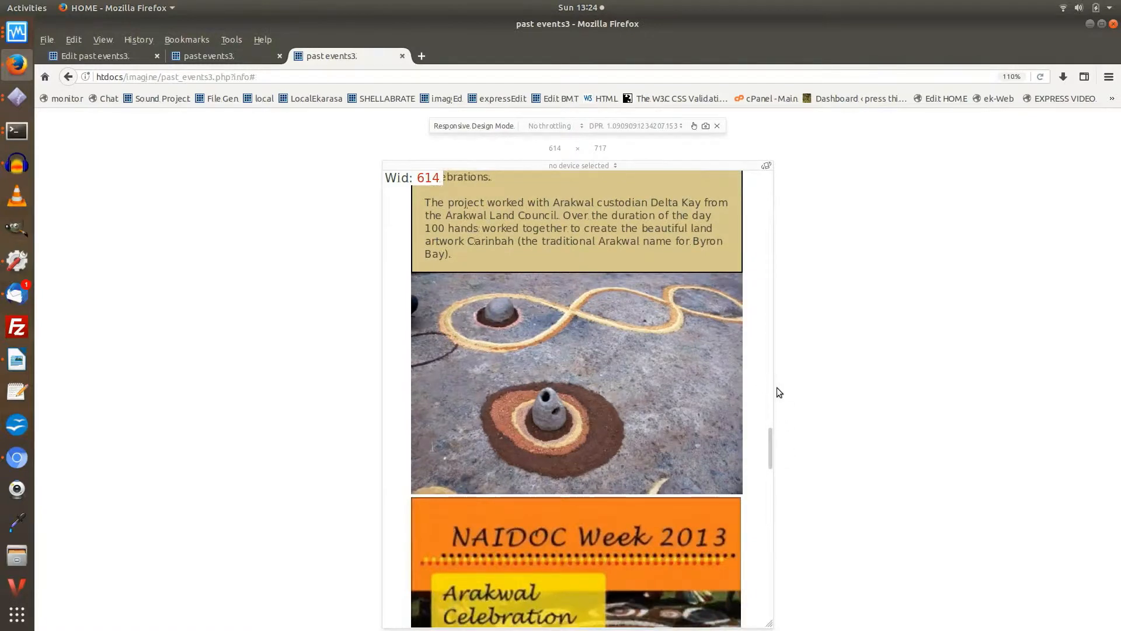
Step: Check the layout at a 466 px viewport width back to the page top, and compare it at 772 px
{"action": "left_click_drag", "start_coordinate": [771, 382], "coordinate": [723, 383]}
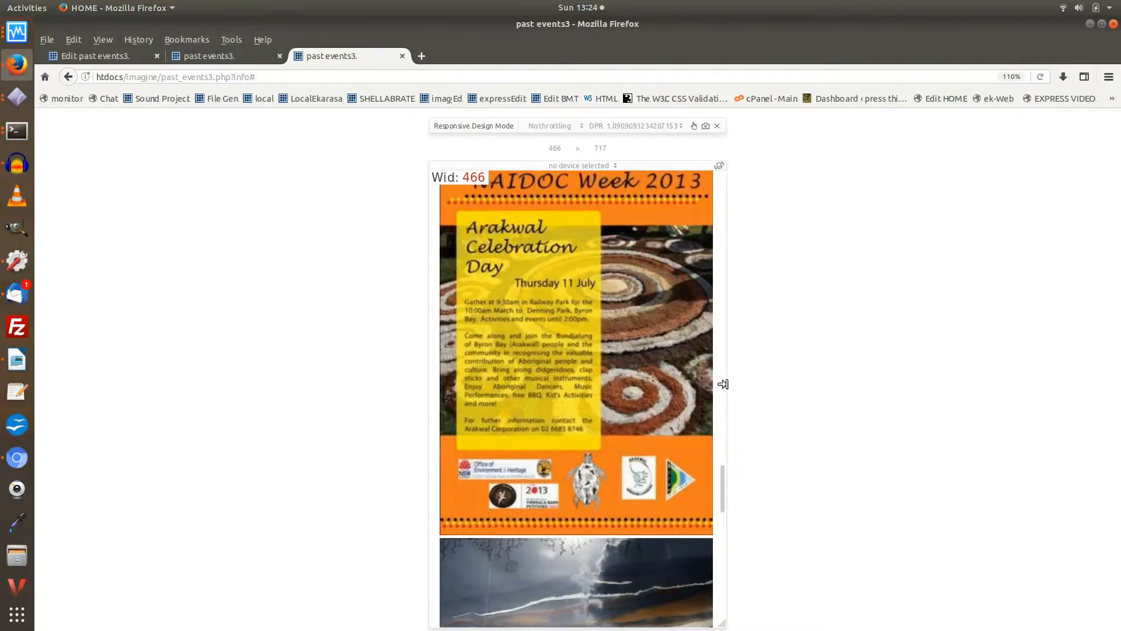
{"action": "scroll", "coordinate": [595, 456], "scroll_direction": "up", "scroll_amount": 10}
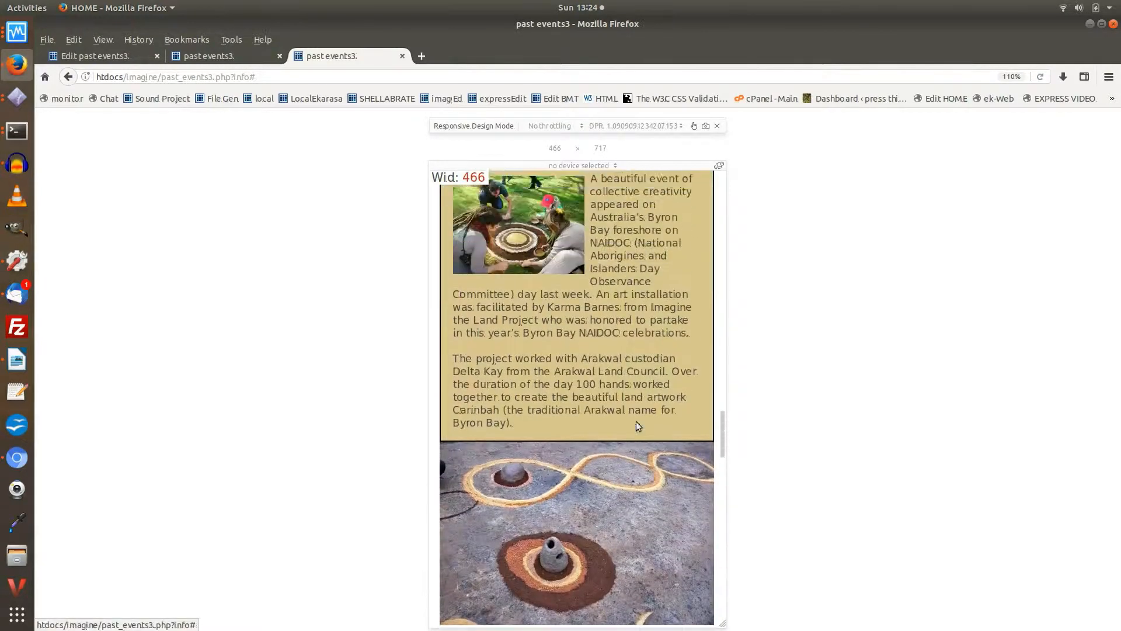
{"action": "scroll", "coordinate": [636, 419], "scroll_direction": "up", "scroll_amount": 15}
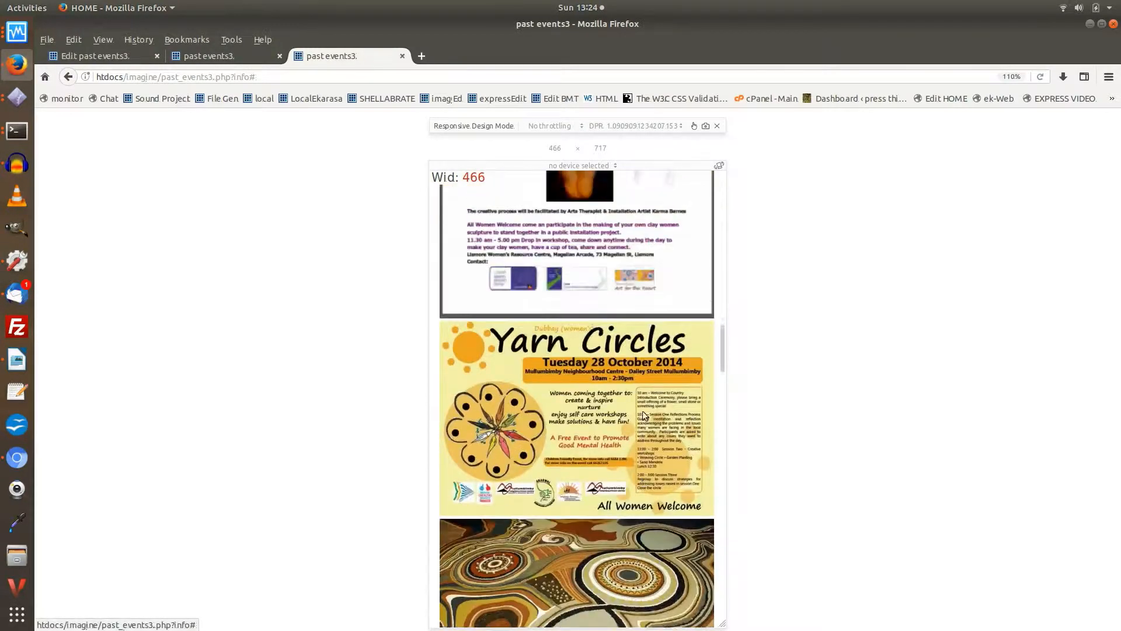
{"action": "scroll", "coordinate": [651, 412], "scroll_direction": "up", "scroll_amount": 4}
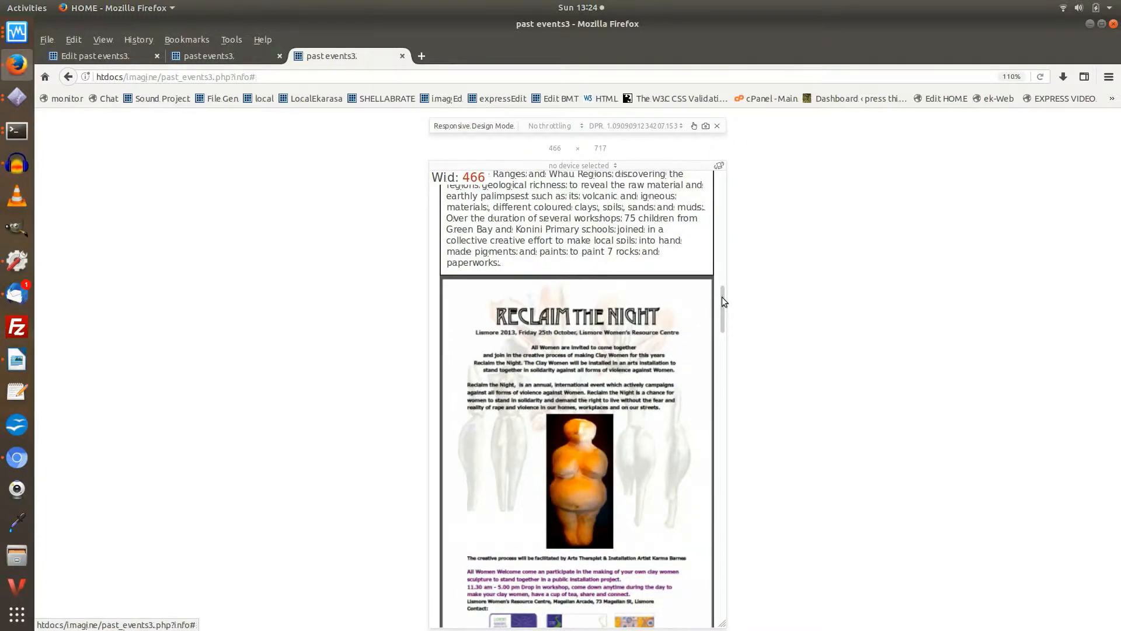
{"action": "left_click_drag", "start_coordinate": [722, 298], "coordinate": [720, 168]}
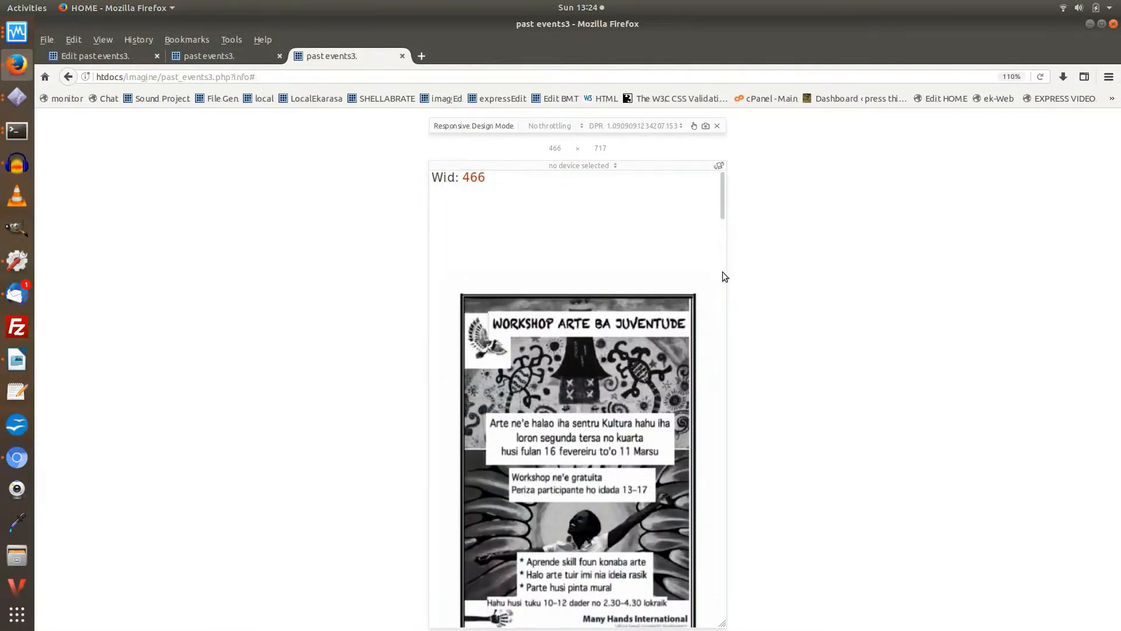
{"action": "left_click_drag", "start_coordinate": [726, 271], "coordinate": [819, 266]}
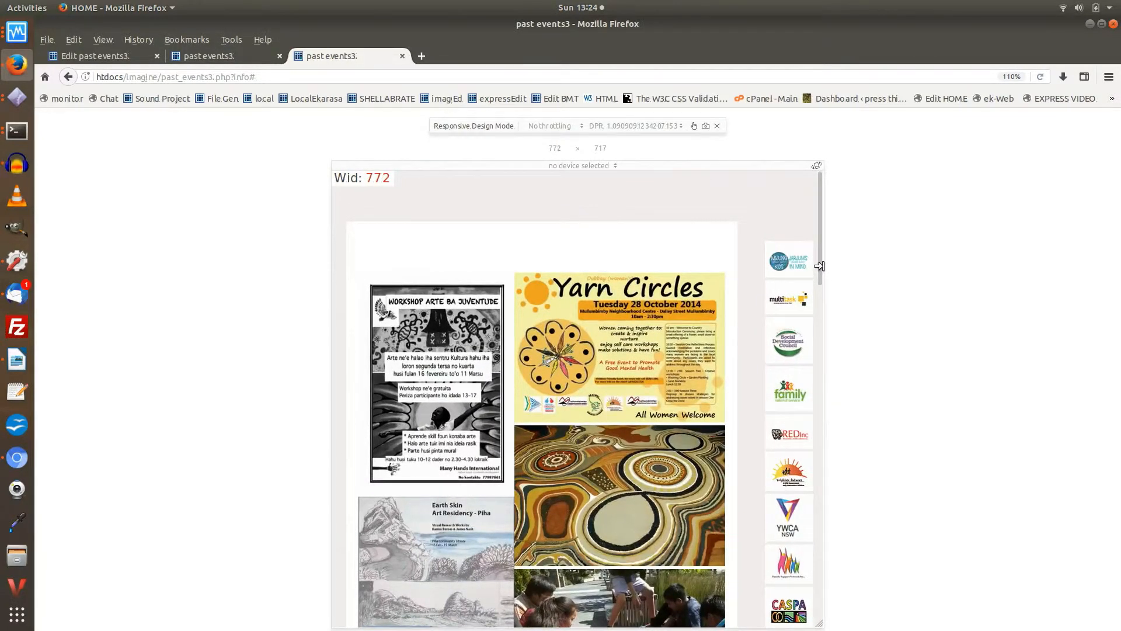